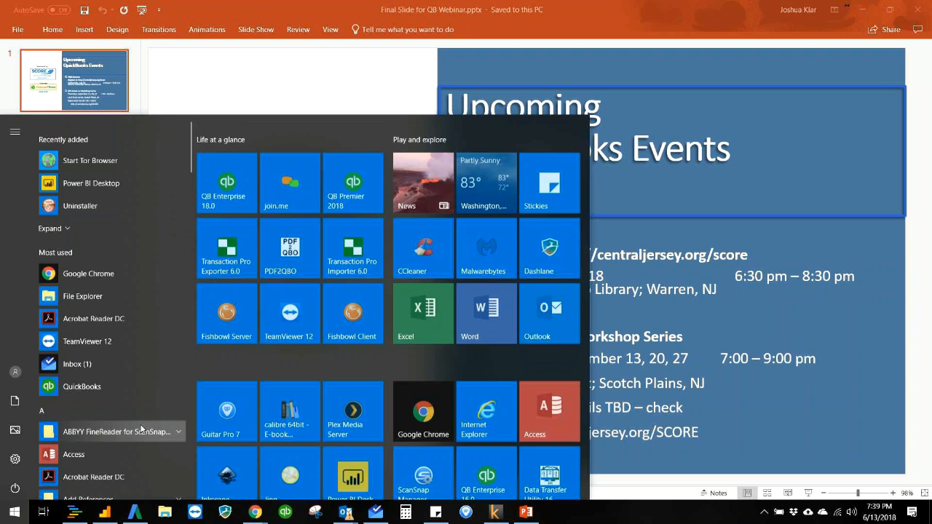
# - Launch QuickBooks Premier 2018 and maximize its window
pyautogui.click(345, 189)
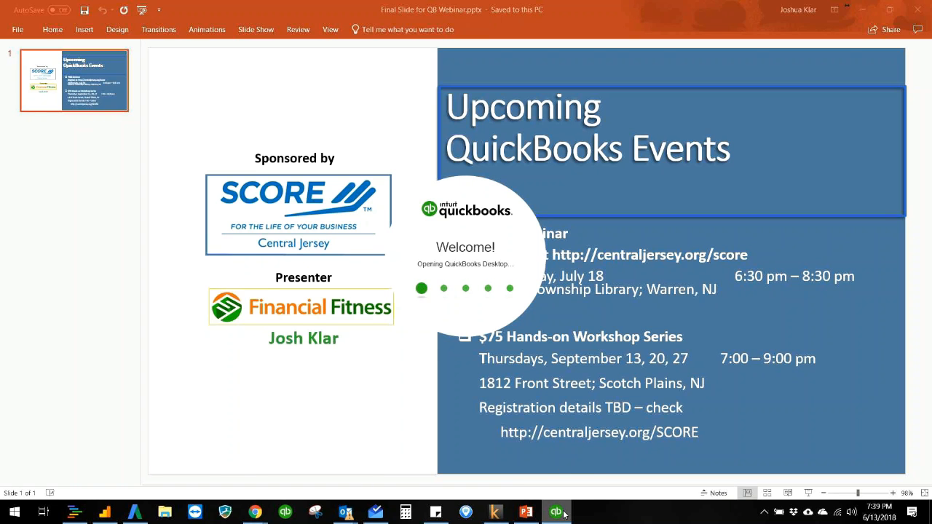
pyautogui.moveTo(558, 514)
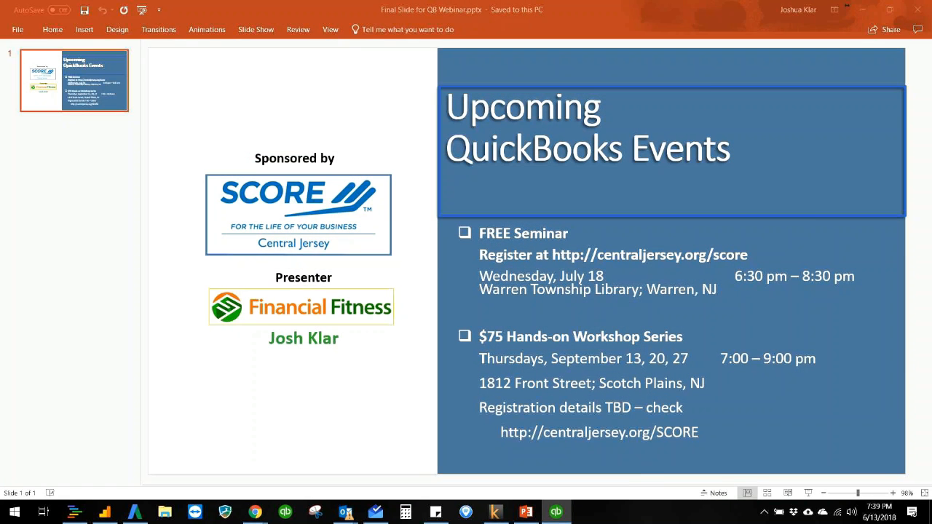
pyautogui.moveTo(931, 11); pyautogui.dragTo(414, 47)
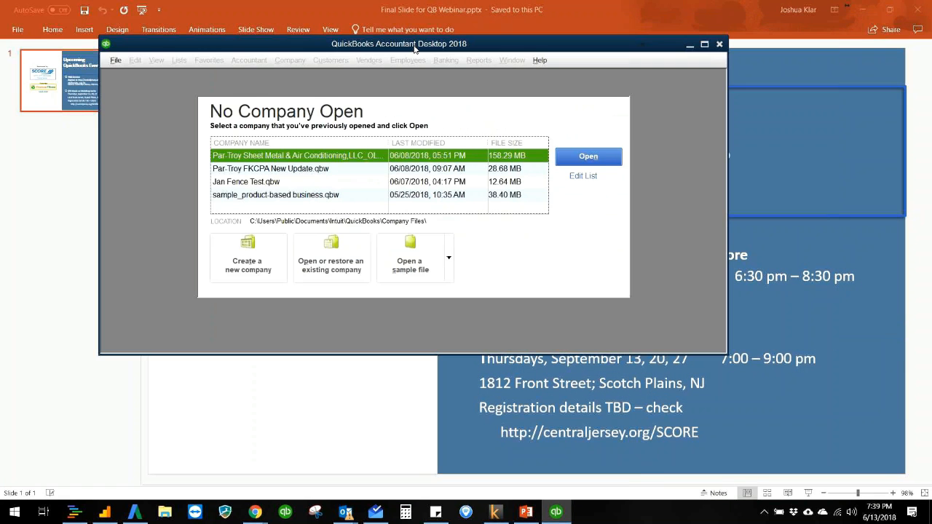
pyautogui.doubleClick(414, 47)
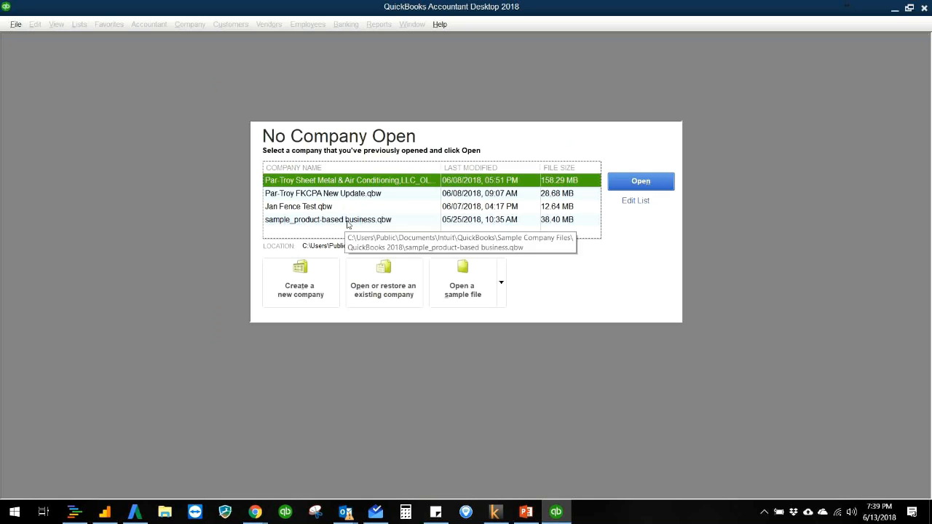
# - Start creating a new company file using the Express Start setup
pyautogui.click(309, 299)
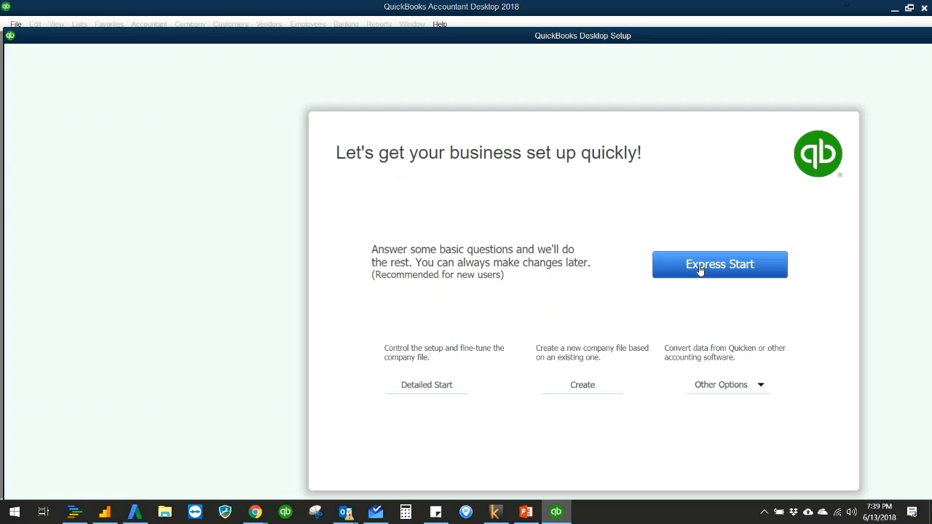
pyautogui.moveTo(708, 35); pyautogui.dragTo(610, 7)
pyautogui.click(593, 244)
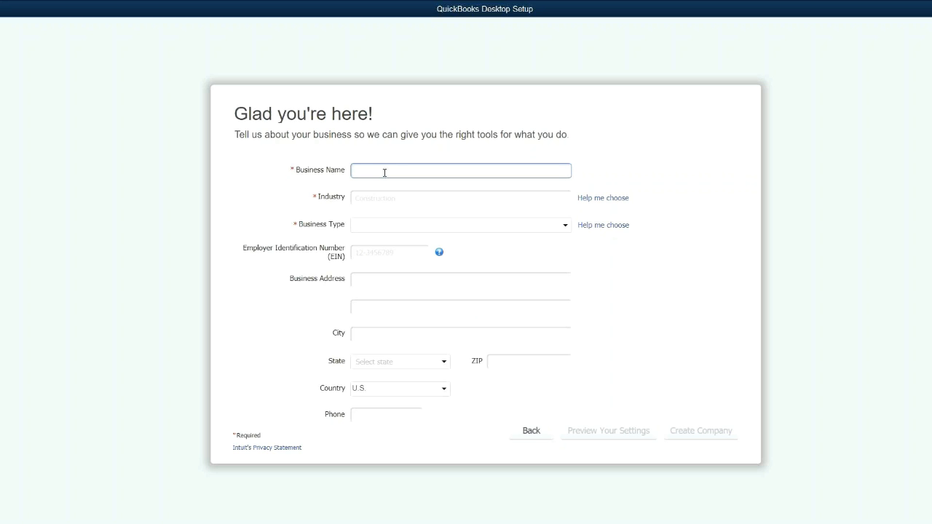
# - Enter SCORE Webinar Demo as the business name and choose Other/None as the industry
pyautogui.write('SCORE Webinar Demo')
pyautogui.press('Tab')
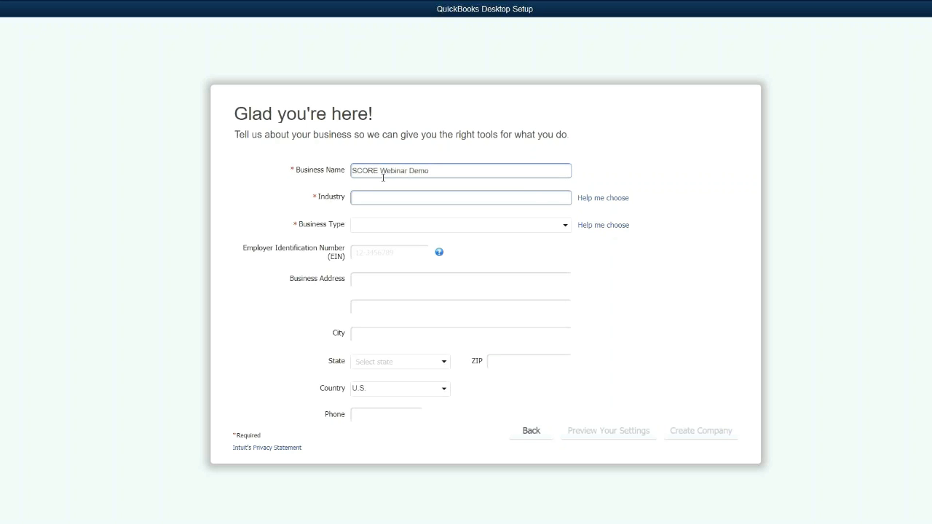
pyautogui.write('othe')
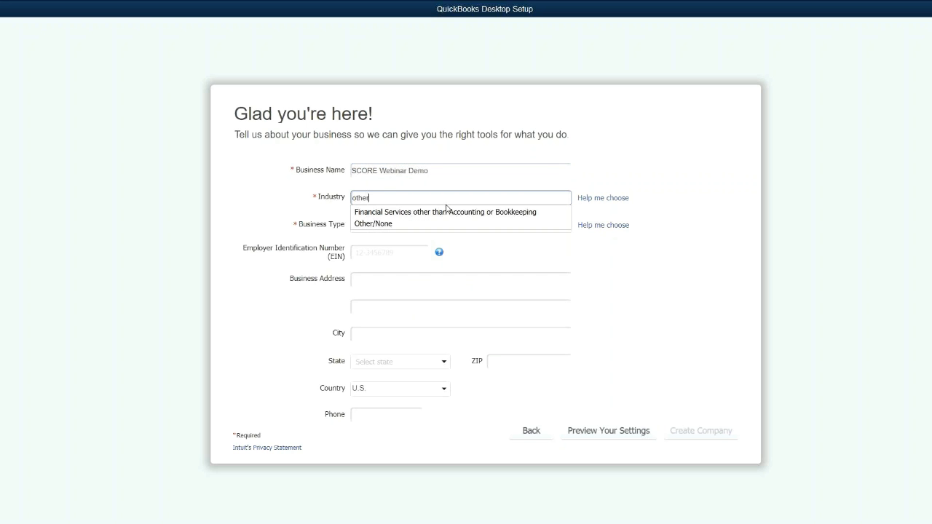
pyautogui.write('r')
pyautogui.click(386, 224)
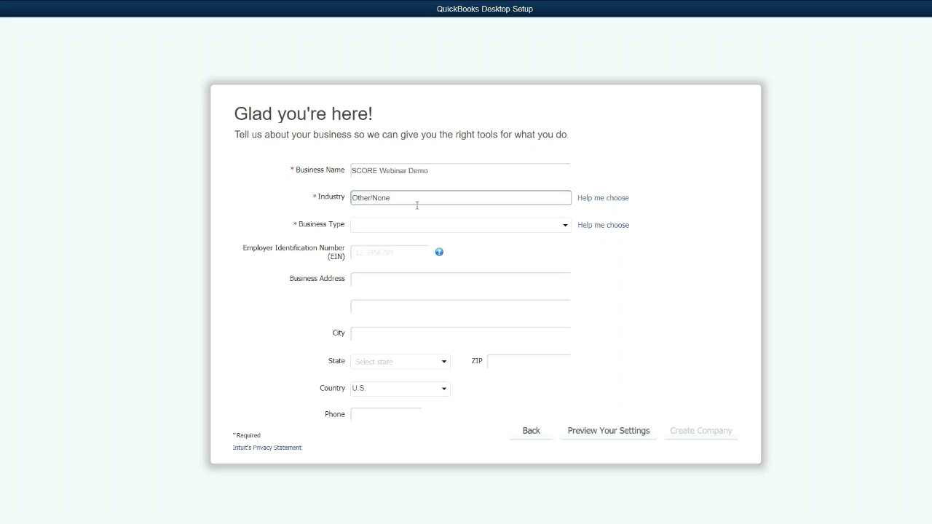
# - Set the business type to Corporation and create the company
pyautogui.click(417, 230)
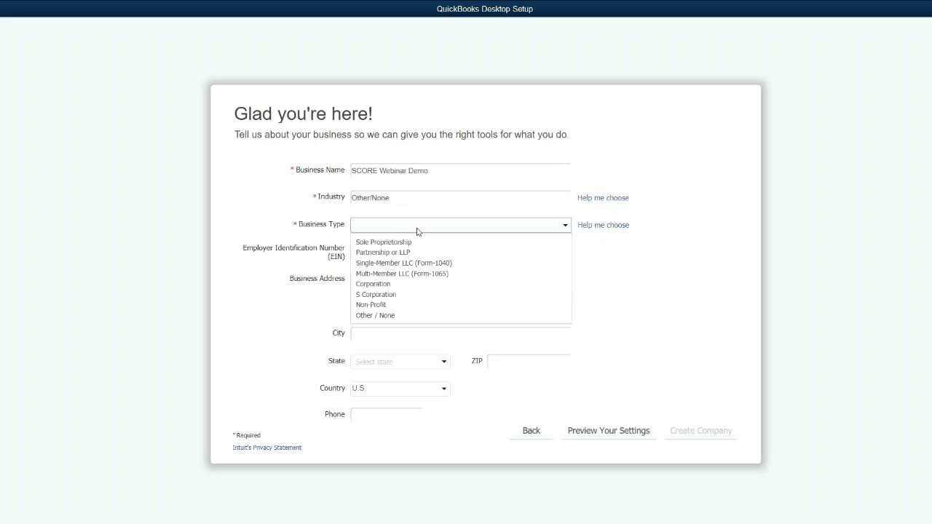
pyautogui.click(407, 287)
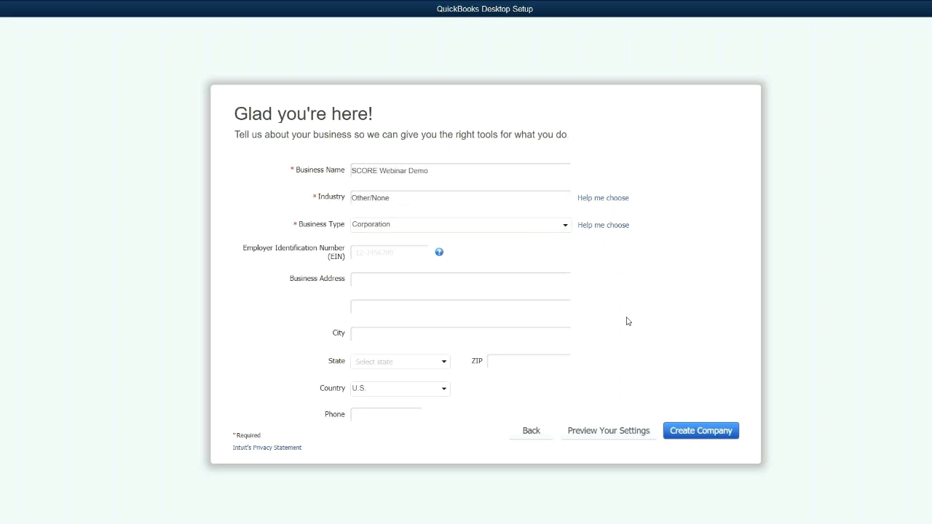
pyautogui.click(700, 431)
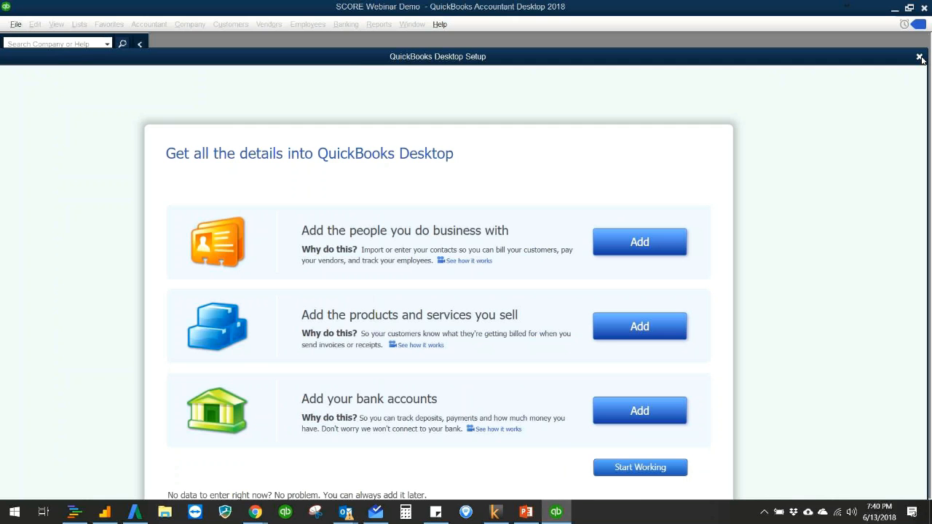
# - Close the setup window and the New Feature Tour, and show the company's home page
pyautogui.click(919, 57)
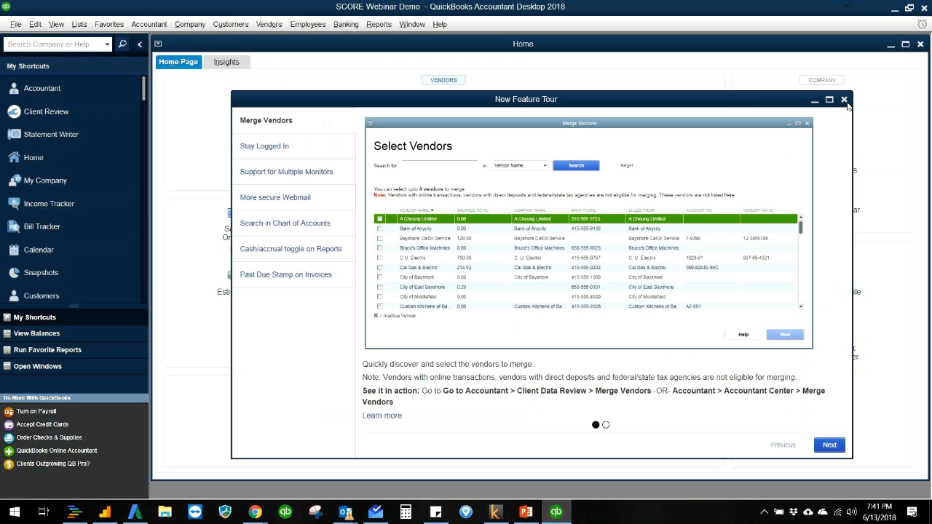
pyautogui.click(843, 100)
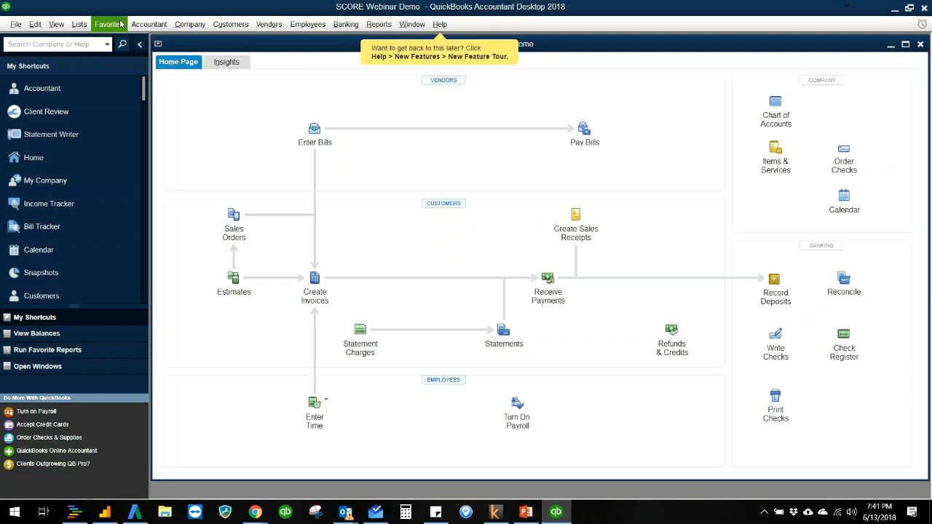
pyautogui.click(187, 26)
pyautogui.click(188, 41)
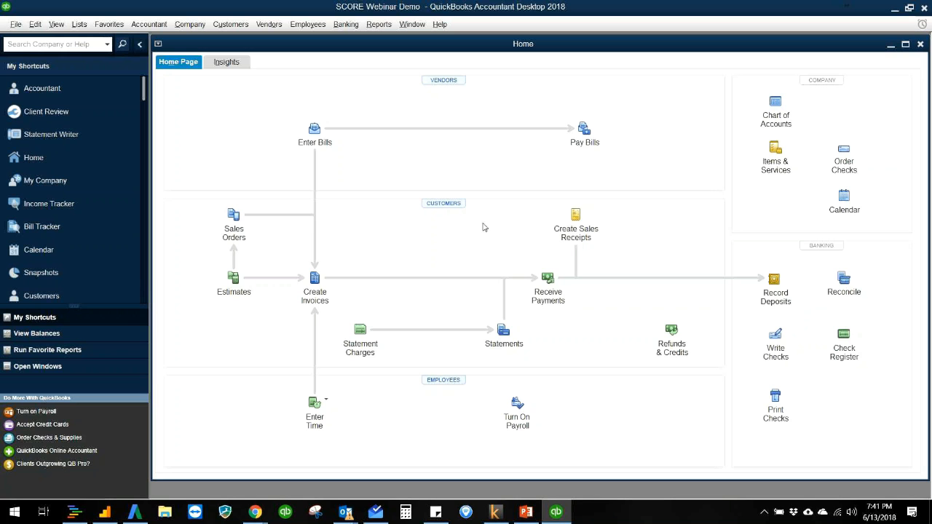
# - Open the Customer Center, collapse the My Shortcuts sidebar and maximize the center's window
pyautogui.click(443, 203)
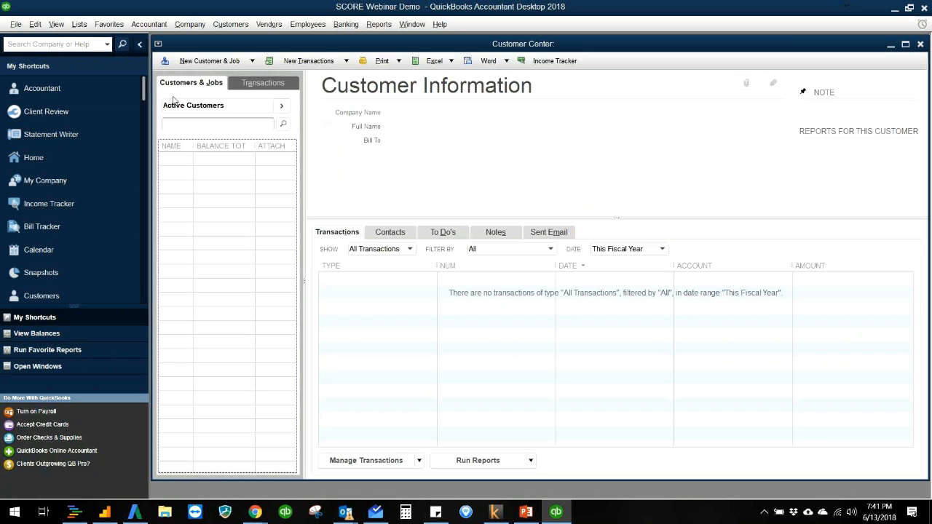
pyautogui.click(139, 44)
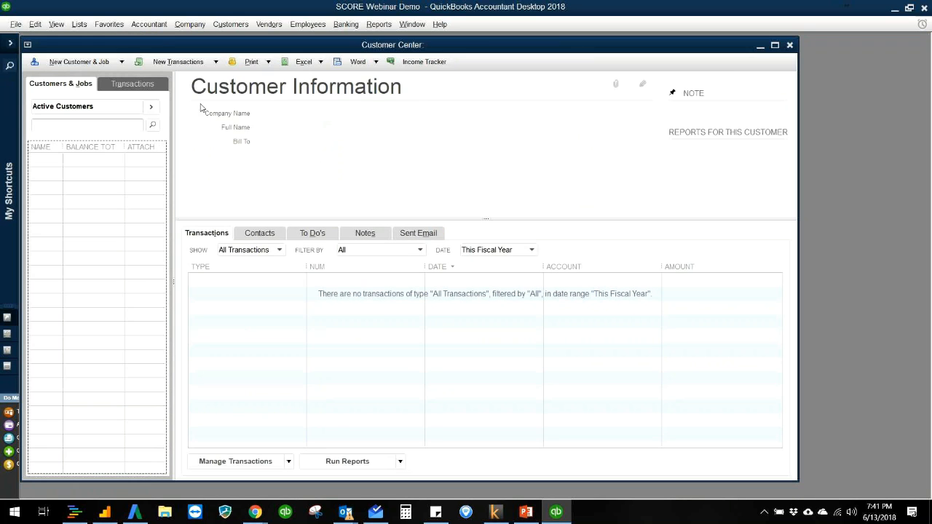
pyautogui.click(775, 45)
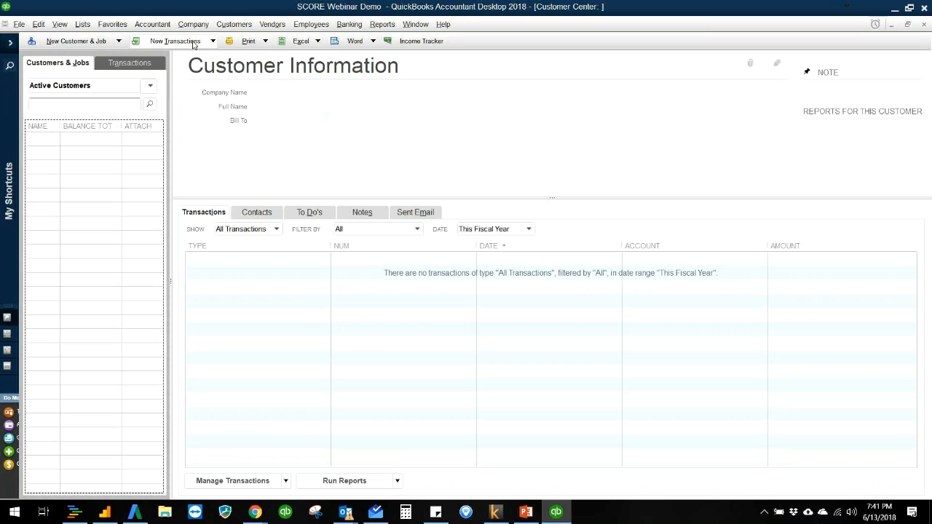
# - View the company's chart of accounts, and return to the home page
pyautogui.click(82, 24)
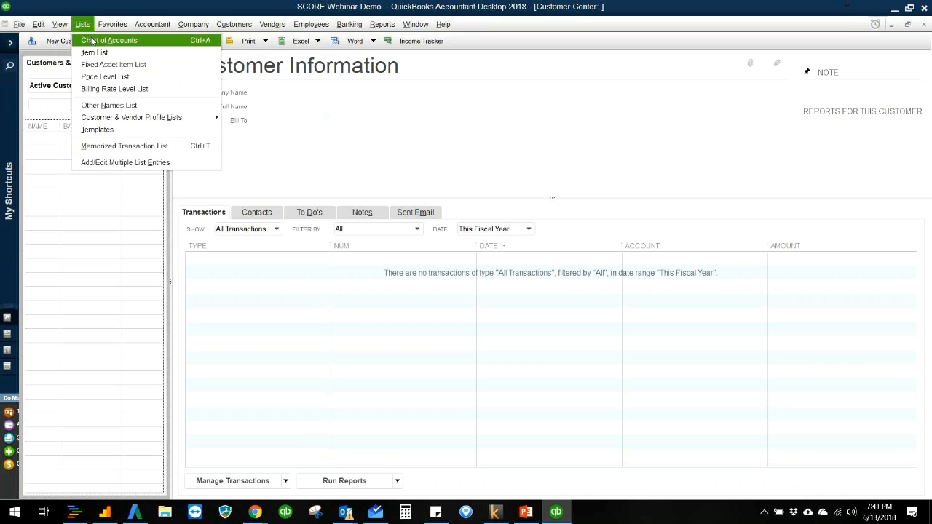
pyautogui.click(92, 42)
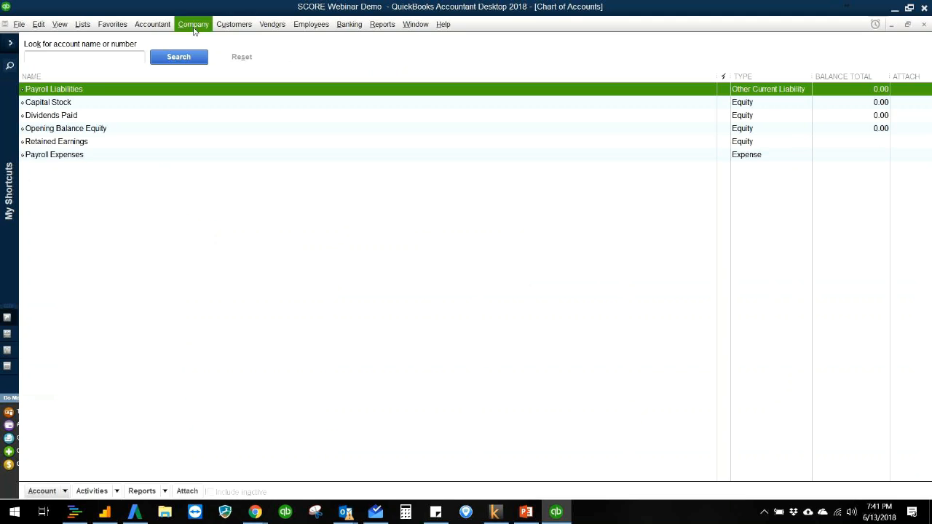
pyautogui.click(192, 24)
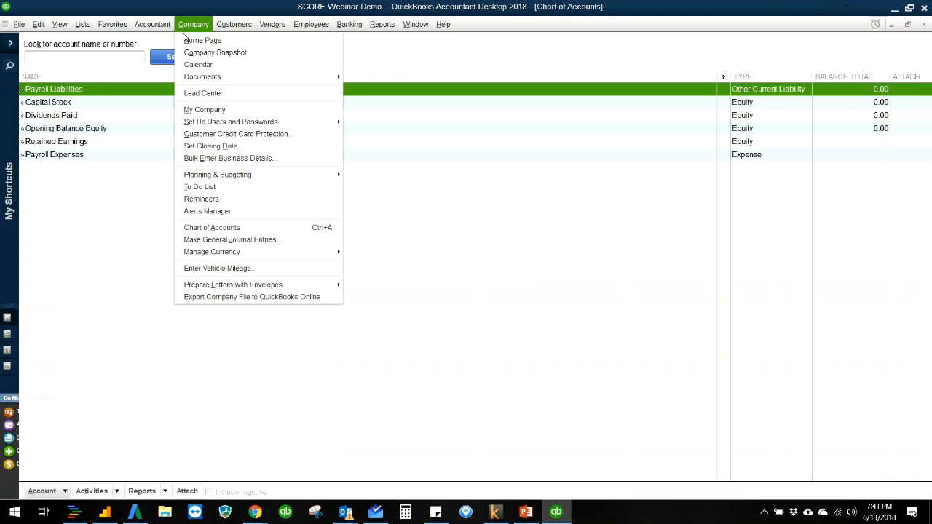
pyautogui.click(201, 41)
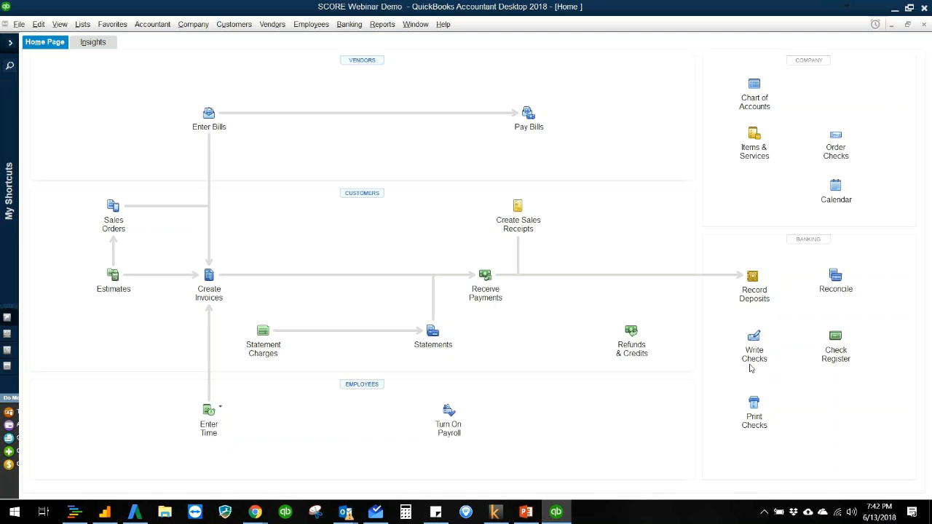
# - Add a bank account named Chase Checking plus its last four digits while opening the Write Checks form
pyautogui.click(755, 337)
pyautogui.click(447, 182)
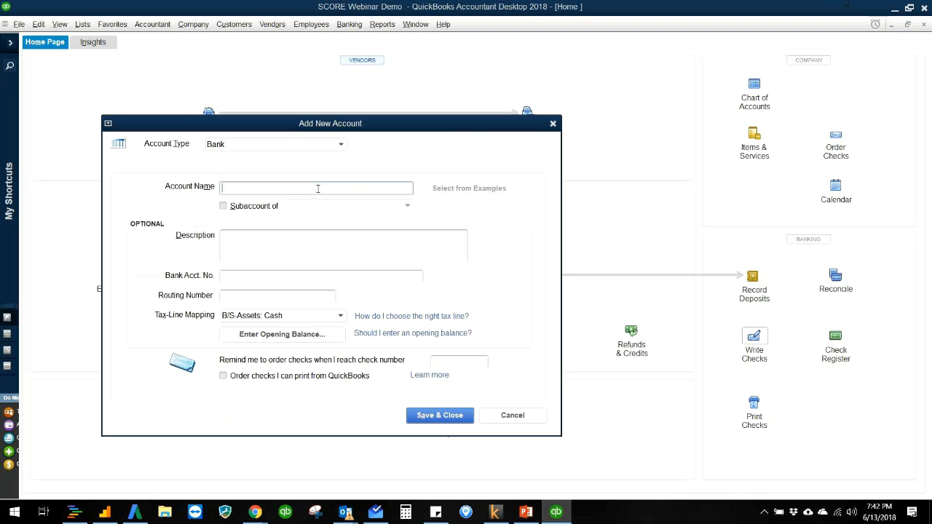
pyautogui.write('Chase Checking - 1234')
pyautogui.click(454, 415)
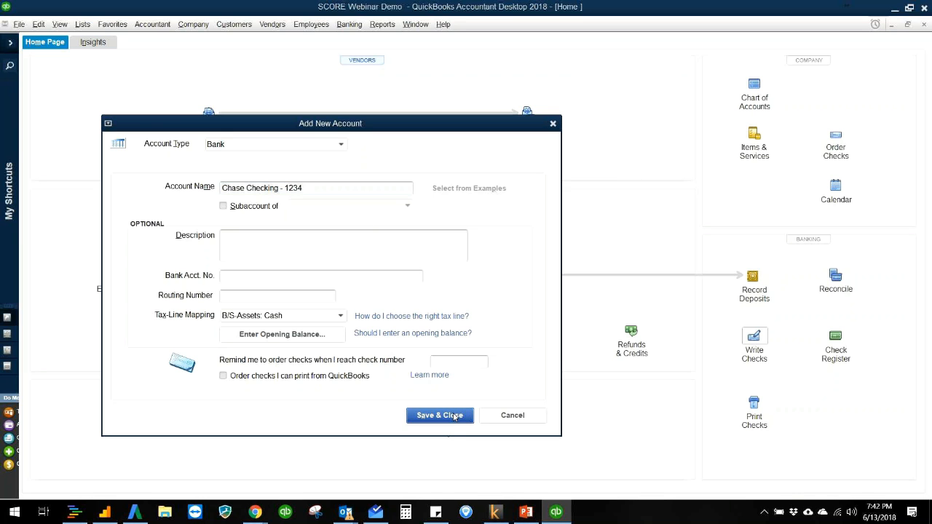
pyautogui.hotkey('ctrl', 'w')
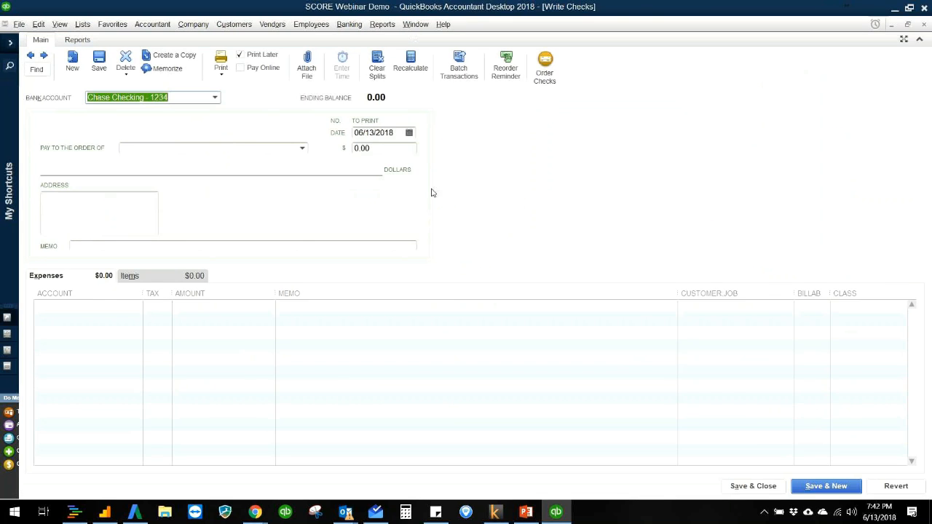
# - Switch from the check form to the chart of accounts, go back to the home page and reopen the chart from there
pyautogui.hotkey('ctrl', 'a')
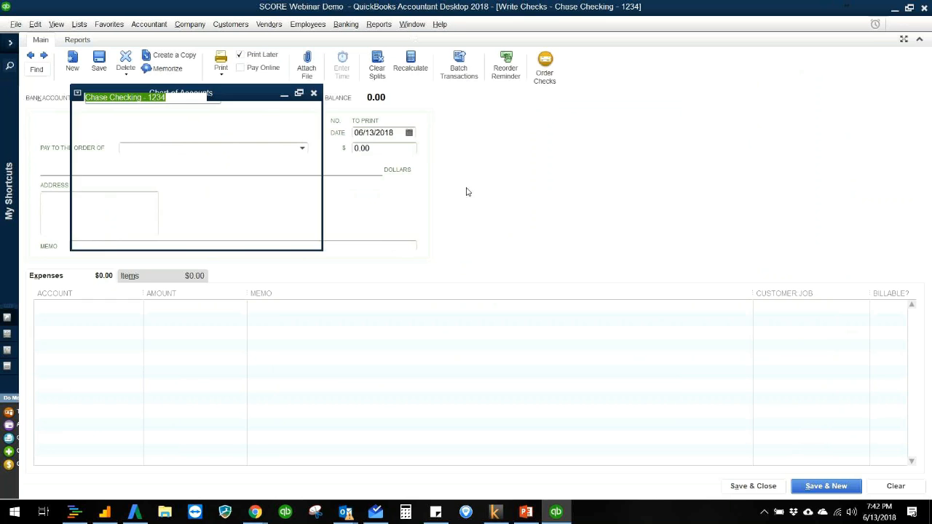
pyautogui.click(83, 25)
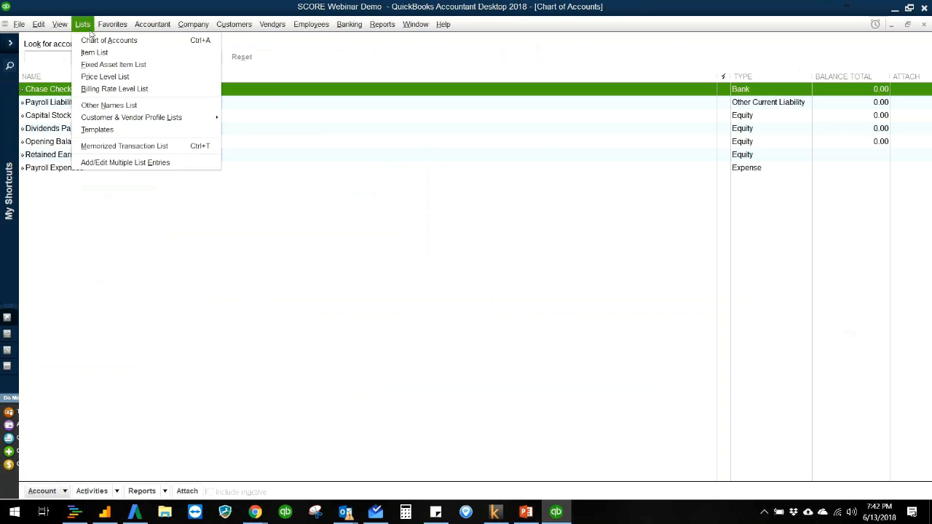
pyautogui.click(92, 40)
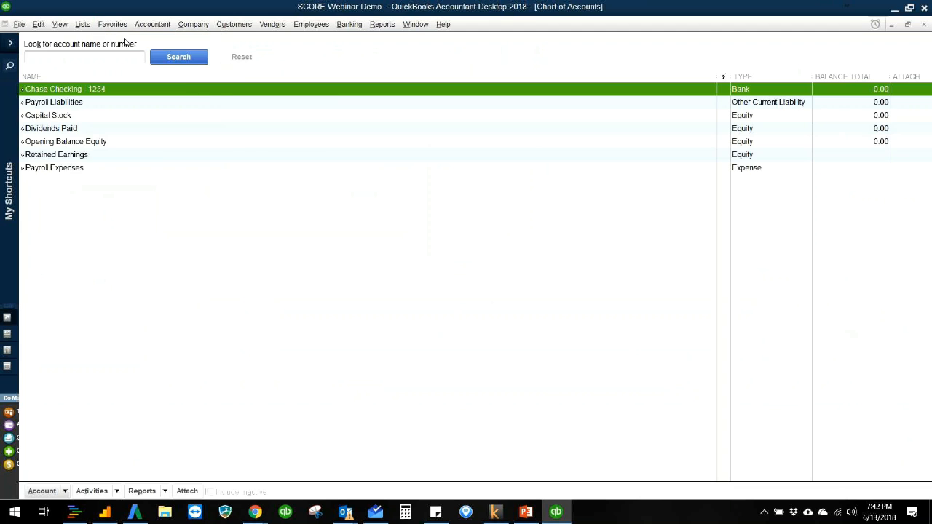
pyautogui.click(196, 28)
pyautogui.click(195, 41)
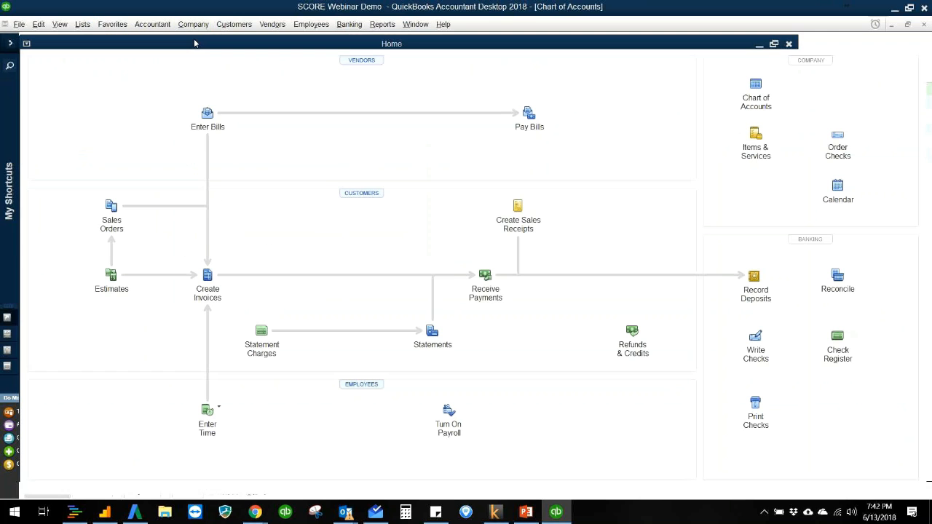
pyautogui.click(754, 85)
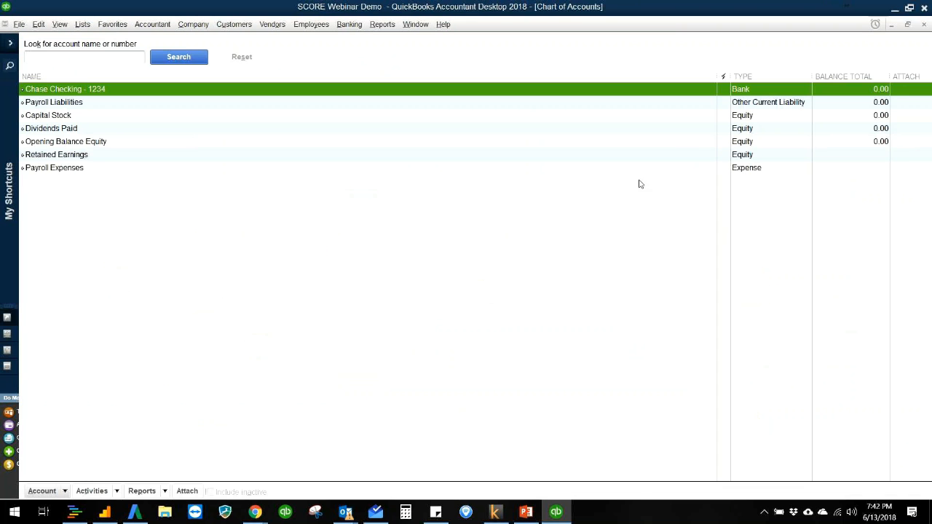
# - Delete the Capital Stock and Dividends Paid equity accounts from the chart of accounts
pyautogui.hotkey('ctrl', 'd')
pyautogui.click(440, 156)
pyautogui.hotkey('ctrl', 'd')
pyautogui.click(441, 156)
pyautogui.hotkey('ctrl', 'd')
pyautogui.click(484, 157)
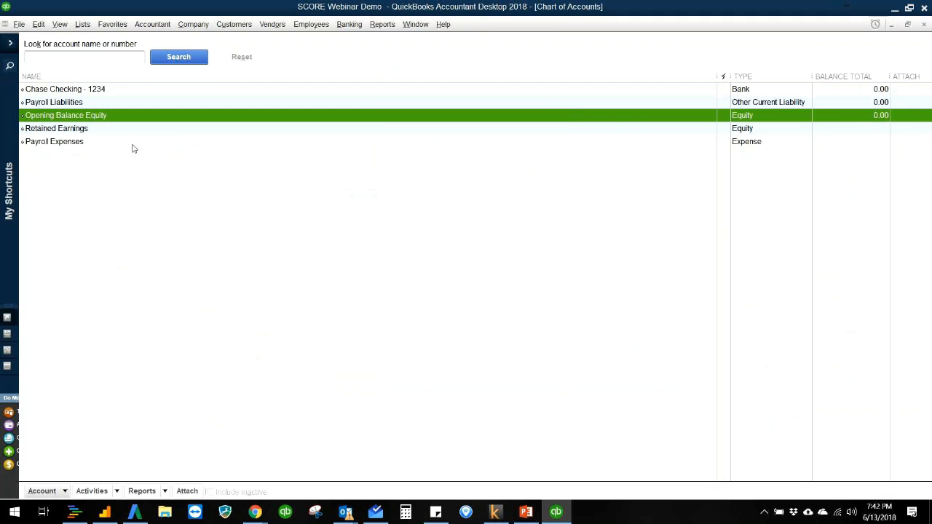
# - Try to delete the Payroll Expenses account
pyautogui.click(115, 144)
pyautogui.hotkey('ctrl', 'd')
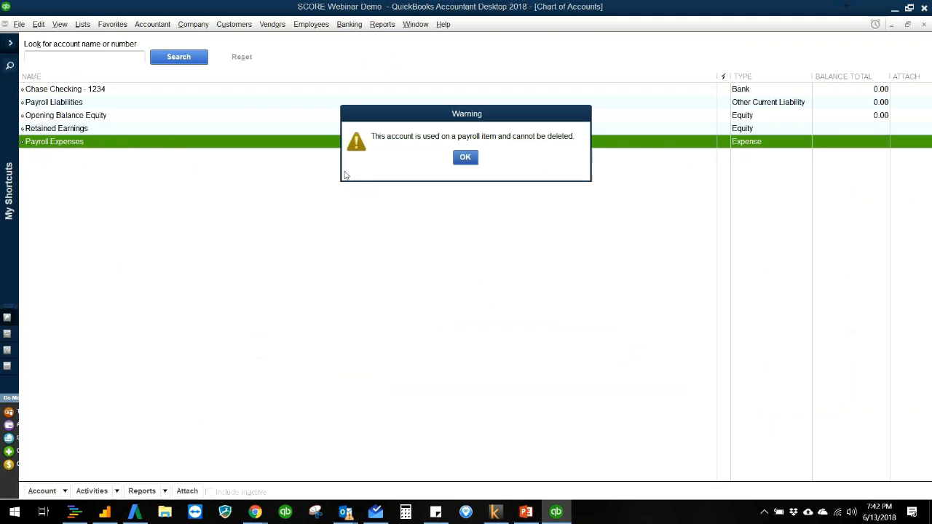
pyautogui.click(464, 158)
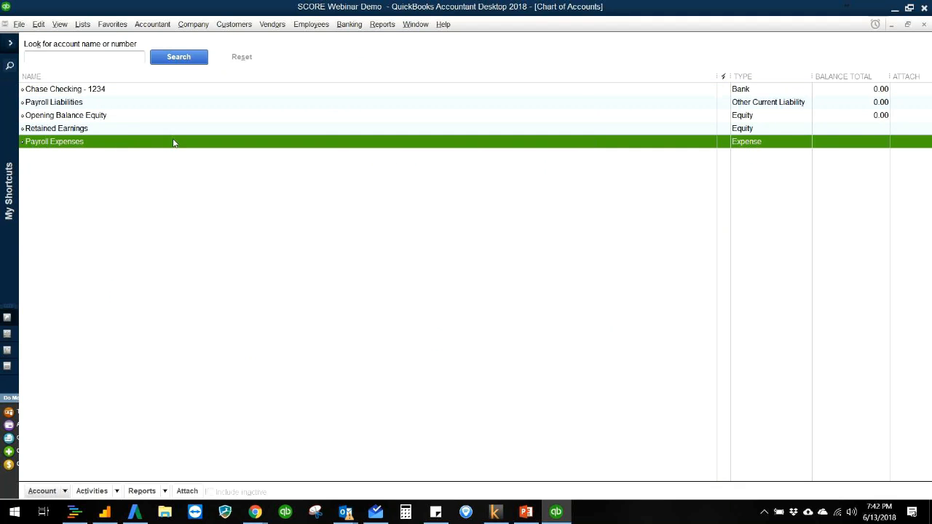
# - Add a Loan account of type Other Current Liability, named "Loan -" plus the lender's first name, to the chart of accounts
pyautogui.click(163, 94)
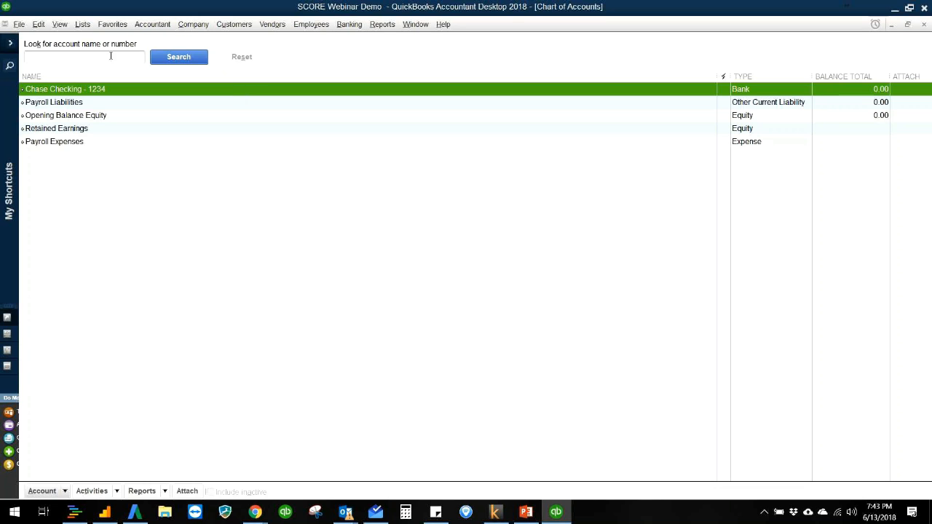
pyautogui.click(66, 491)
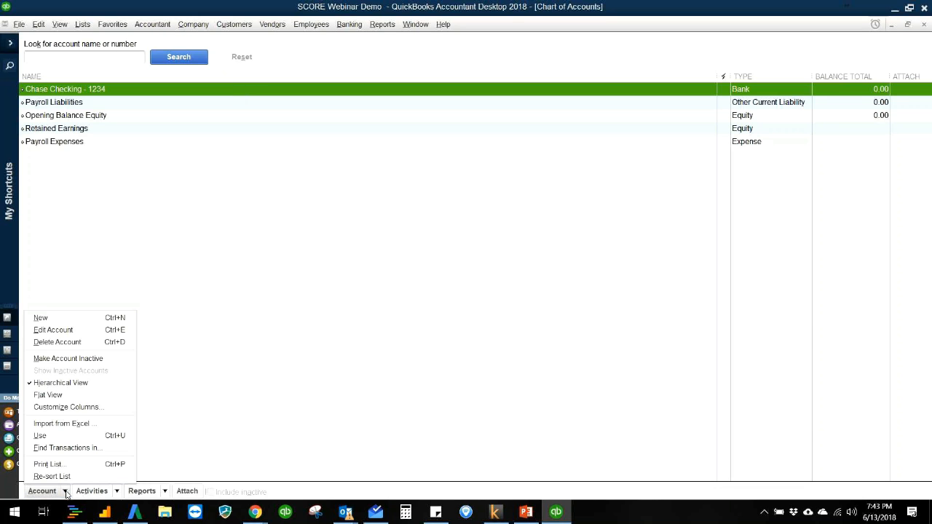
pyautogui.click(38, 318)
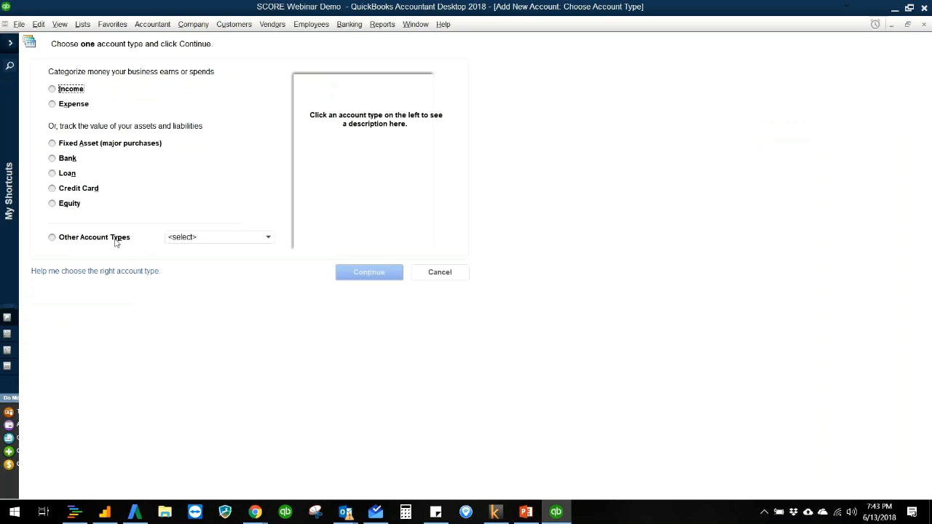
pyautogui.click(115, 241)
pyautogui.click(63, 174)
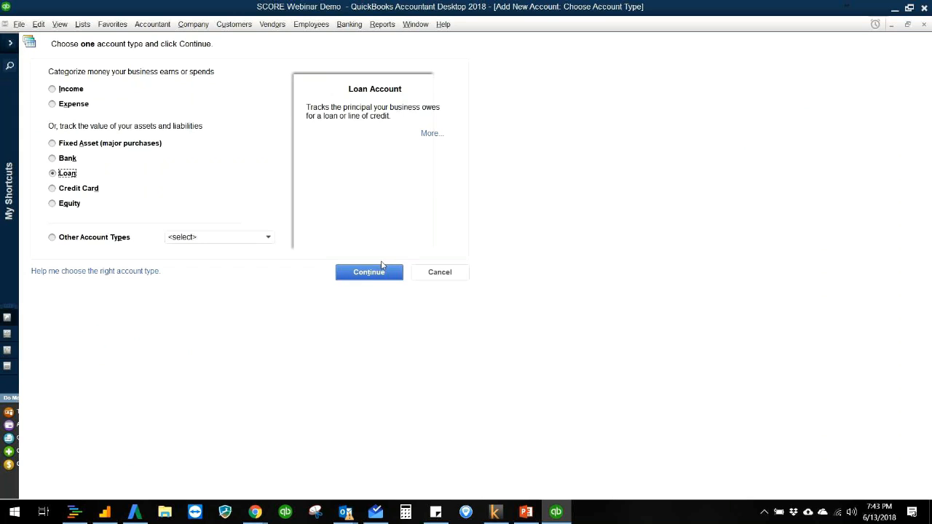
pyautogui.click(374, 279)
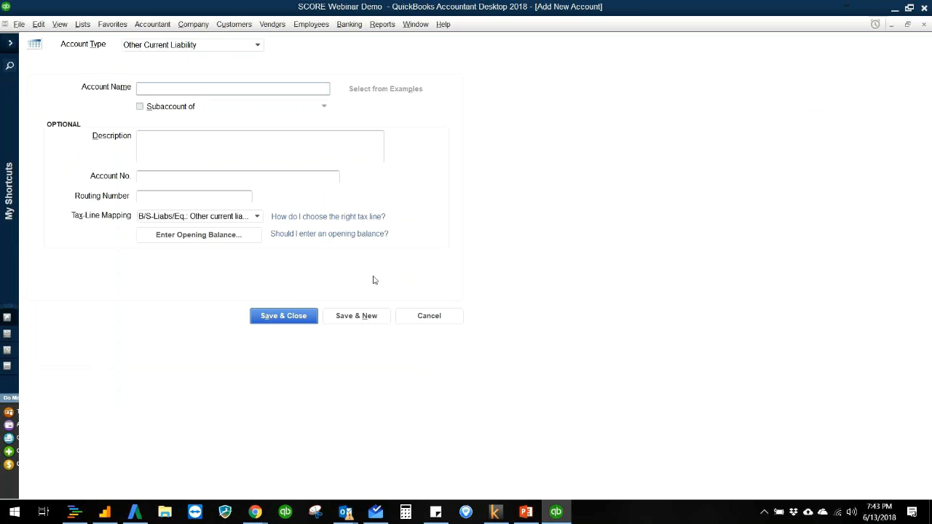
pyautogui.click(190, 92)
pyautogui.write('Loan - Josh')
pyautogui.click(295, 321)
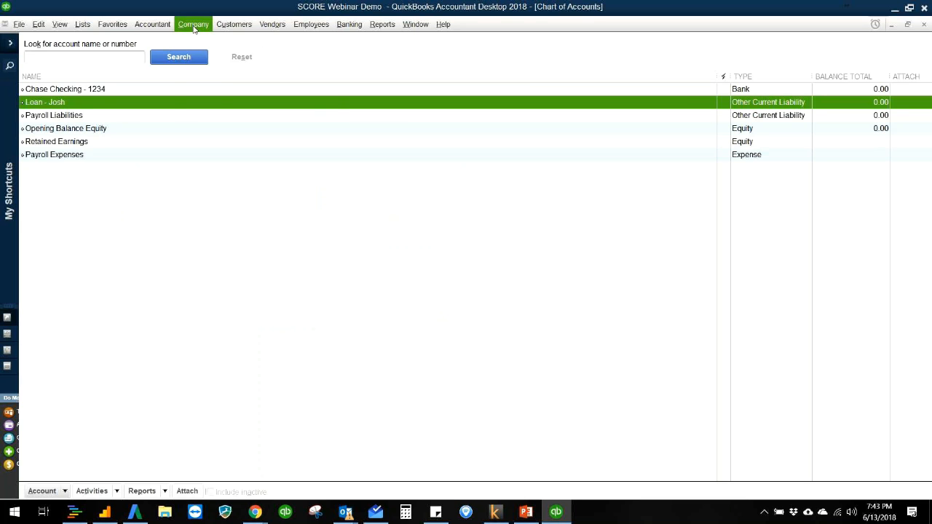
# - Go to the home page, start a new bank deposit and review its deposit account and date
pyautogui.click(206, 28)
pyautogui.click(202, 42)
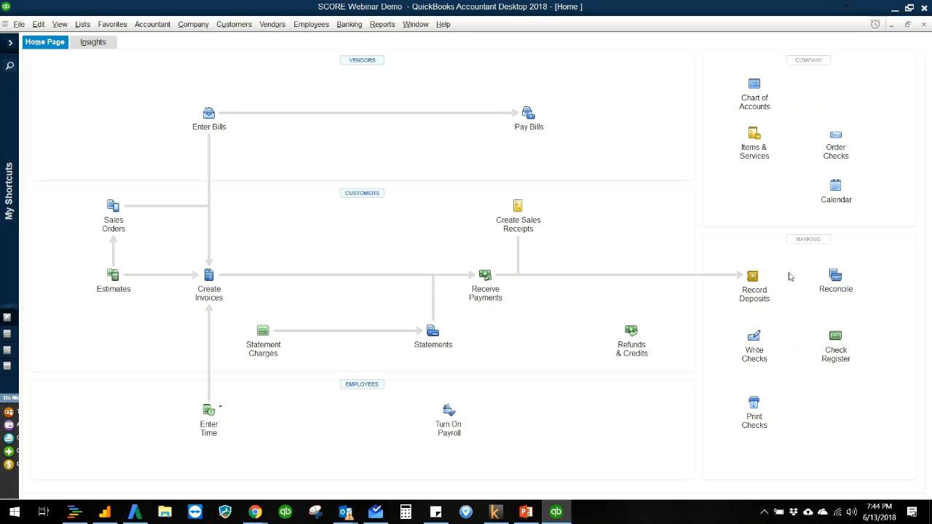
pyautogui.click(753, 278)
pyautogui.click(126, 64)
pyautogui.moveTo(127, 65); pyautogui.dragTo(154, 66)
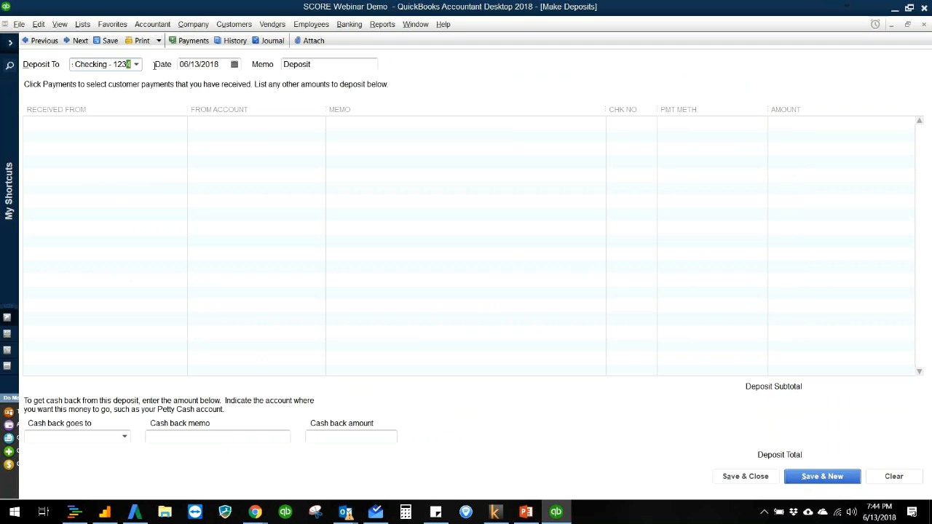
pyautogui.click(197, 64)
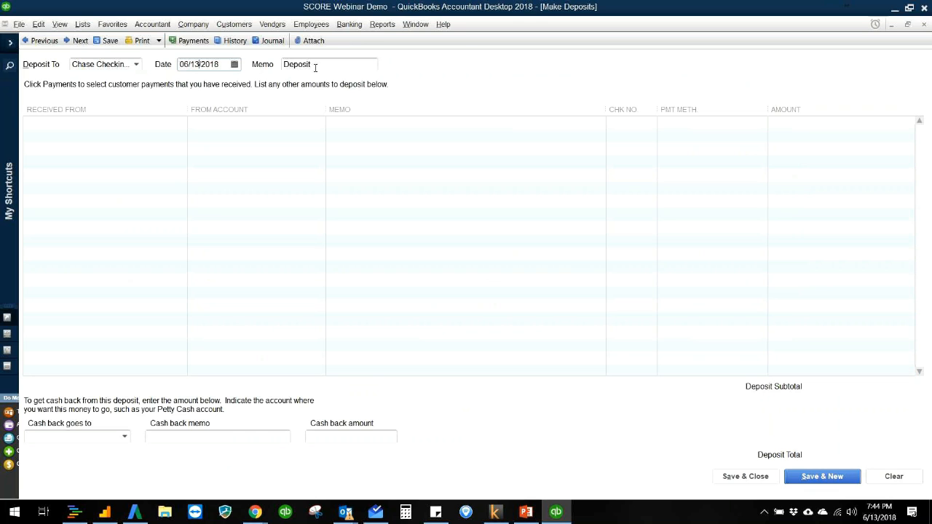
# - Enter the lender's full name as the deposit's payer and quick-add it to the name list as type Other
pyautogui.click(139, 122)
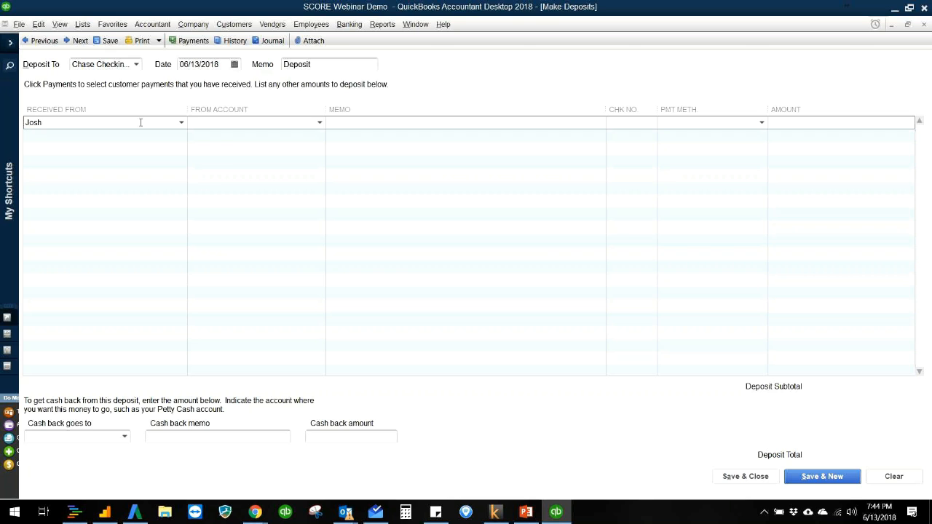
pyautogui.press('Tab')
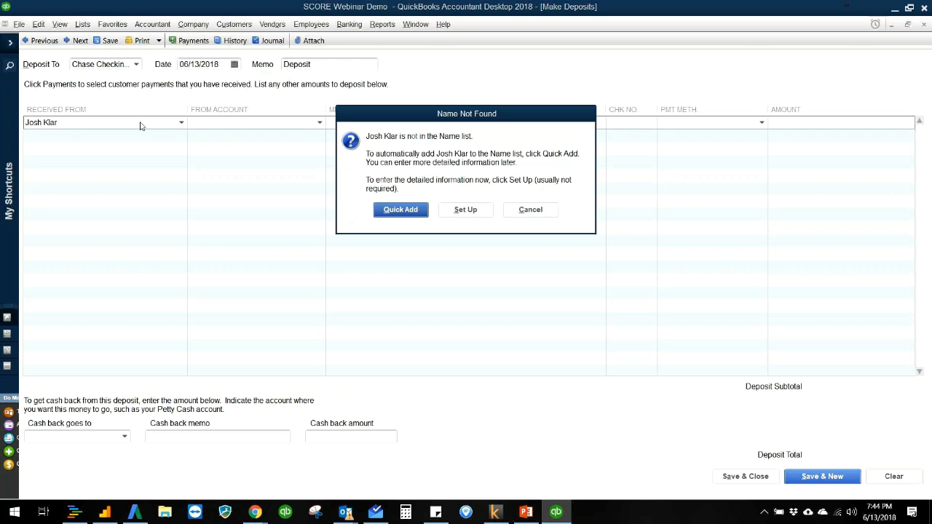
pyautogui.click(400, 209)
pyautogui.click(460, 220)
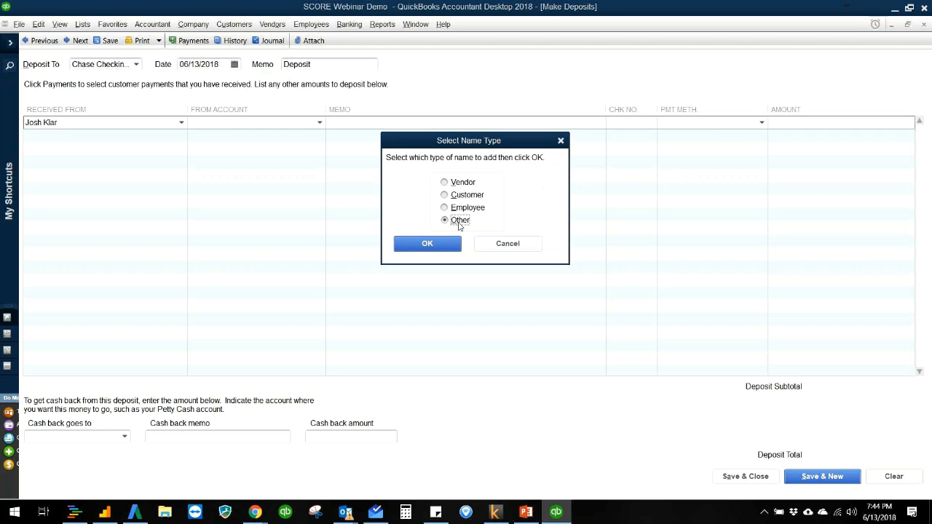
pyautogui.click(441, 246)
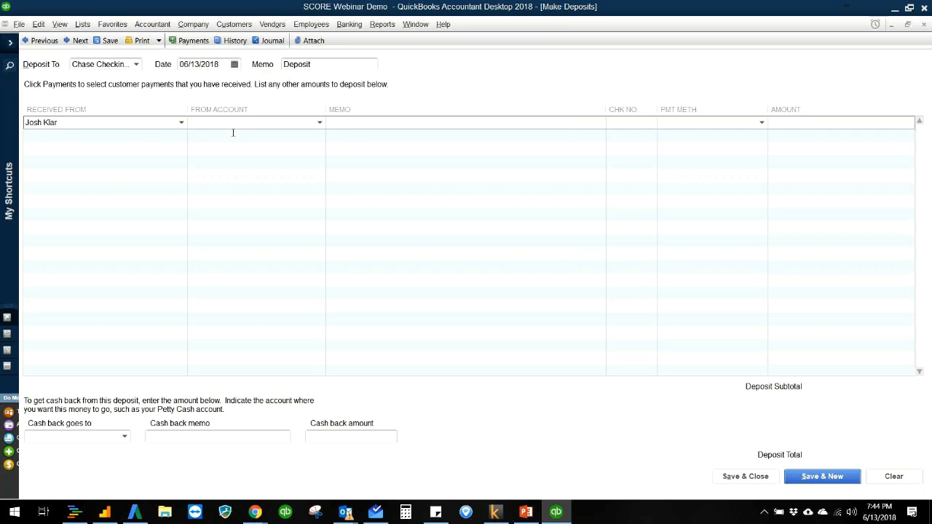
# - Complete the deposit line from the lender's loan account with check number 432, payment method Check and amount 5,000.00, and save the deposit
pyautogui.click(319, 123)
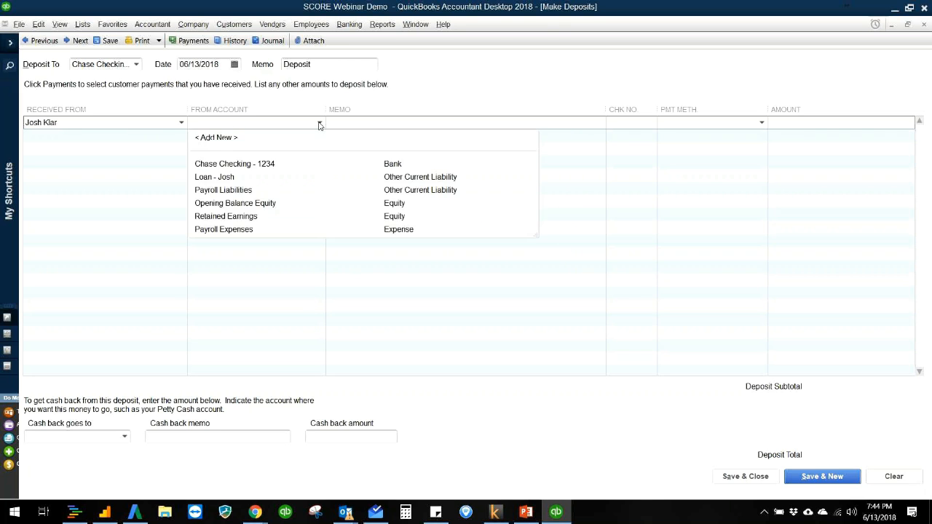
pyautogui.click(275, 178)
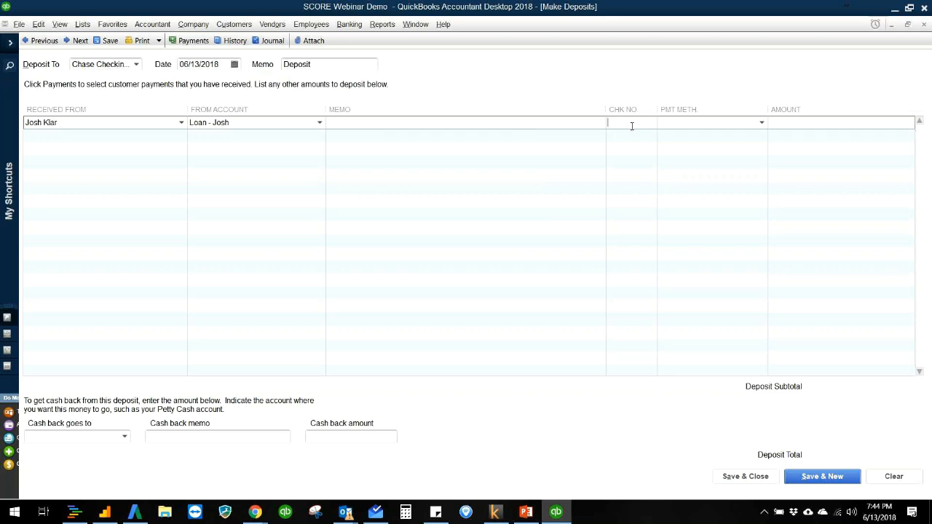
pyautogui.write('432')
pyautogui.press('Tab')
pyautogui.write('ch')
pyautogui.press('Tab')
pyautogui.press('Tab')
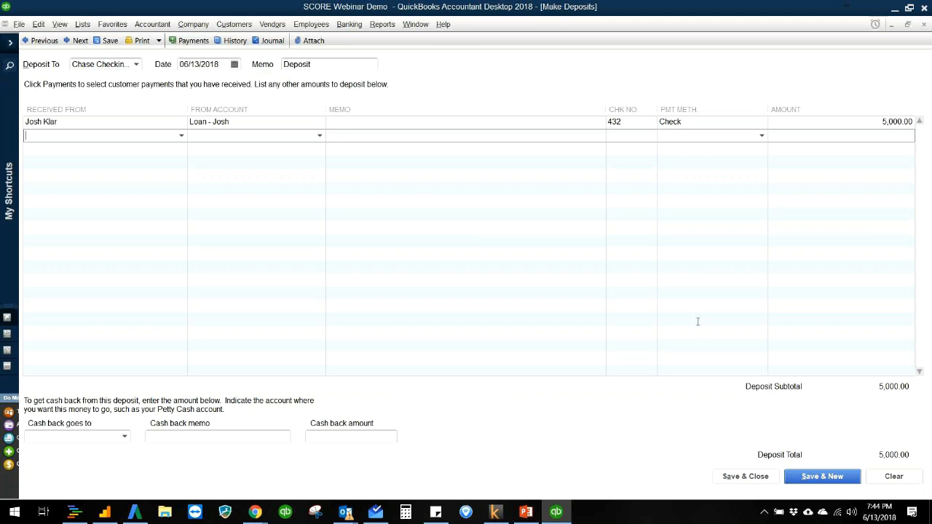
pyautogui.click(740, 476)
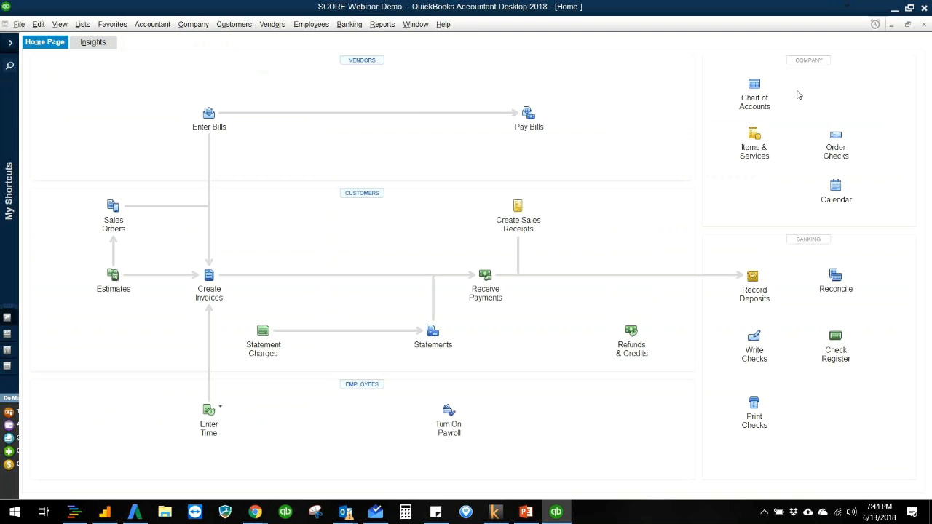
# - Open the chart of accounts and check the balances of the Chase Checking and loan accounts
pyautogui.click(754, 93)
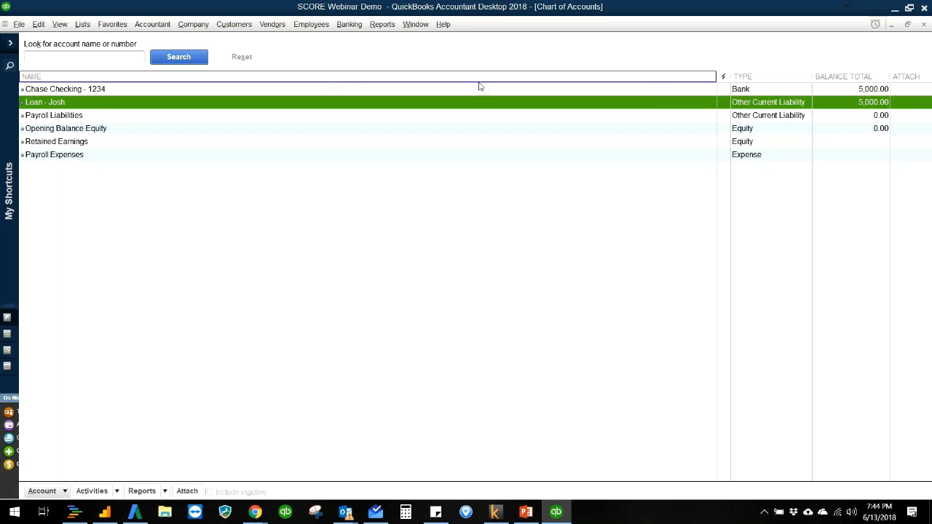
pyautogui.click(879, 93)
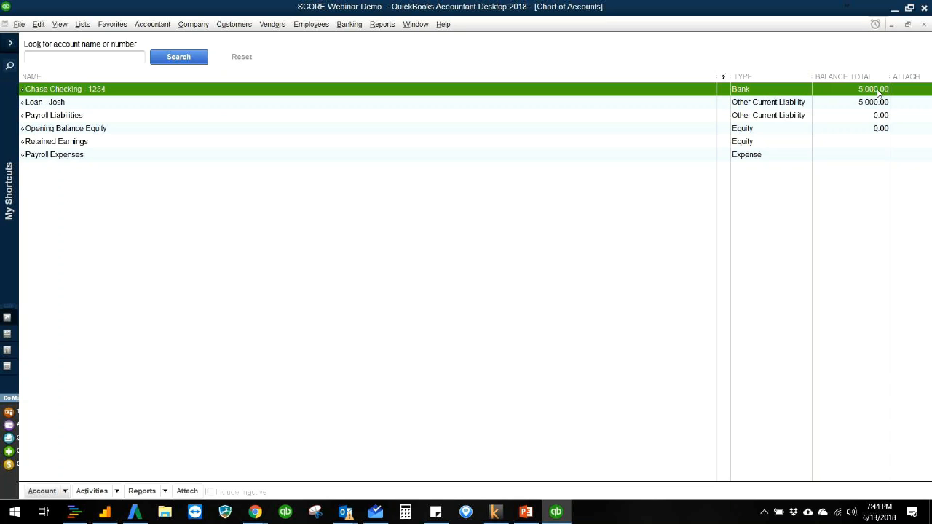
pyautogui.click(876, 104)
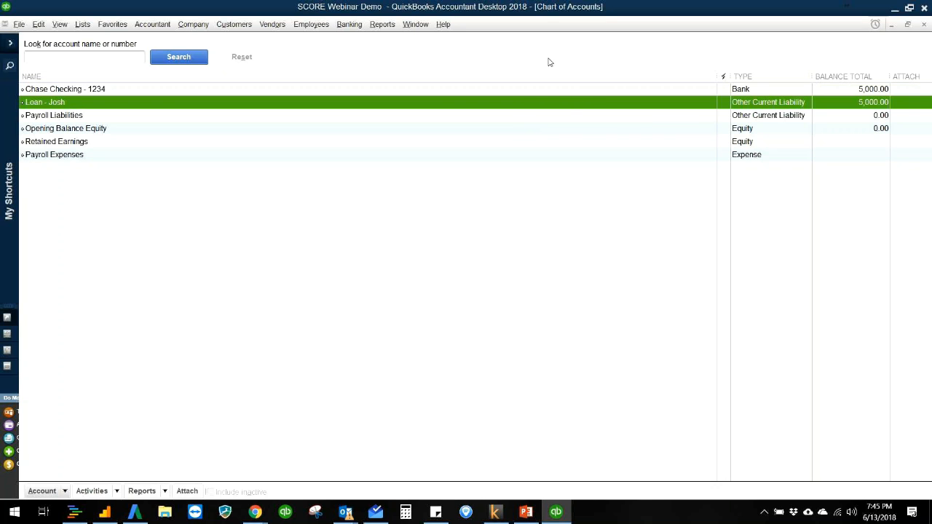
# - Run the Balance Sheet Standard report to examine the company's assets and liabilities
pyautogui.click(384, 29)
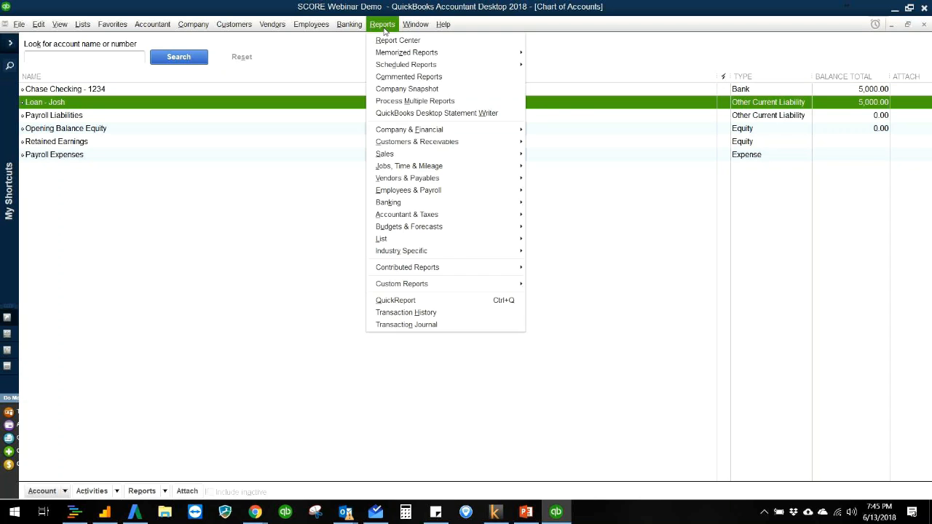
pyautogui.moveTo(404, 128)
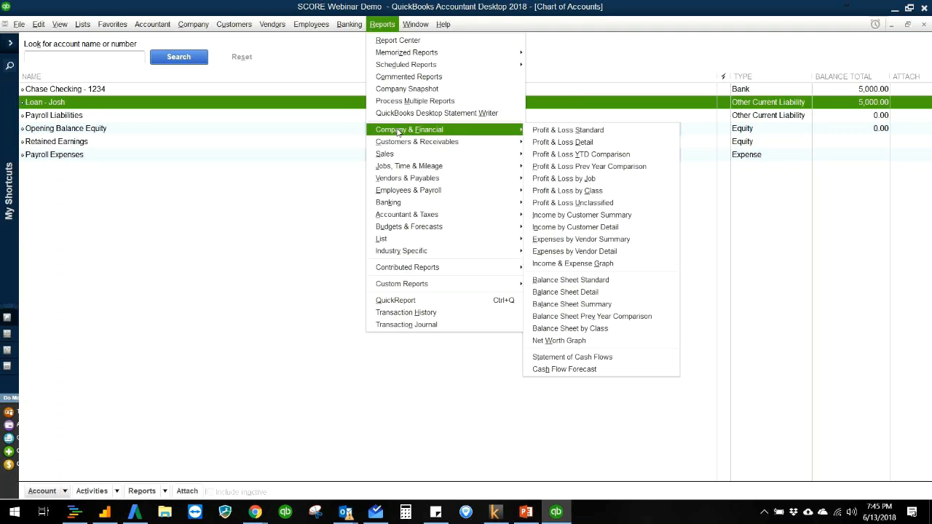
pyautogui.click(560, 281)
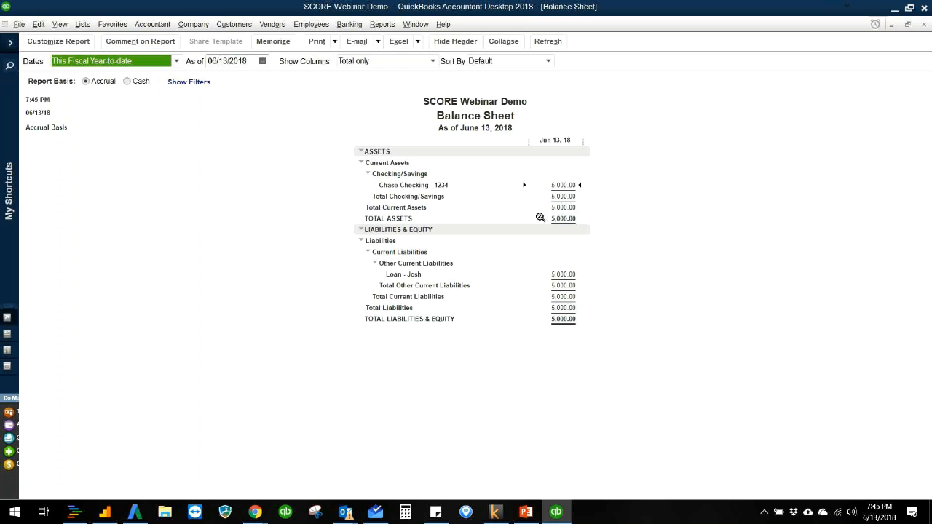
# - Run the Profit & Loss Standard report to examine net income, and close both it and the balance sheet
pyautogui.click(380, 26)
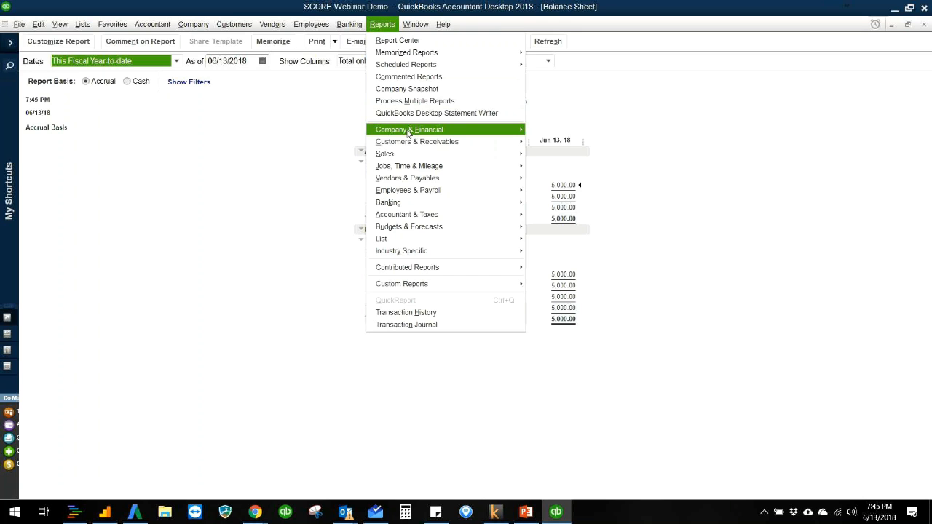
pyautogui.moveTo(412, 131)
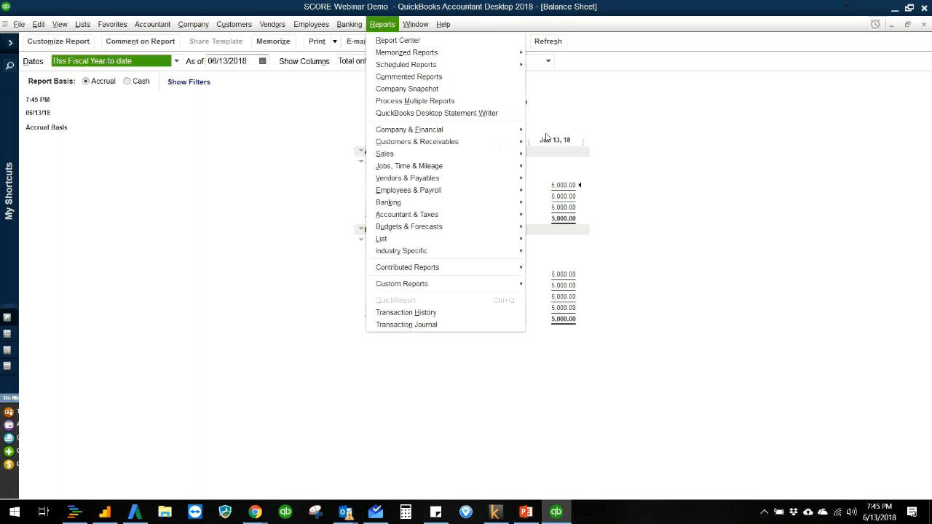
pyautogui.click(550, 132)
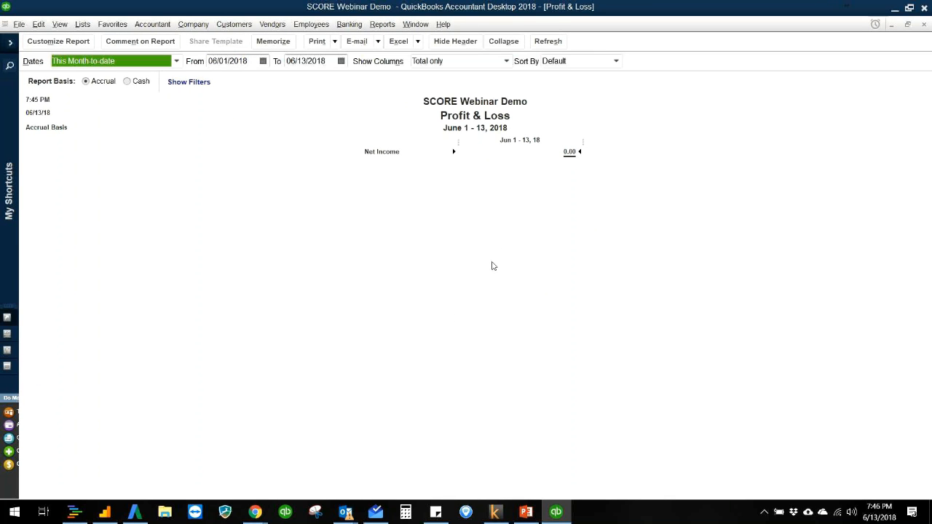
pyautogui.press('Escape')
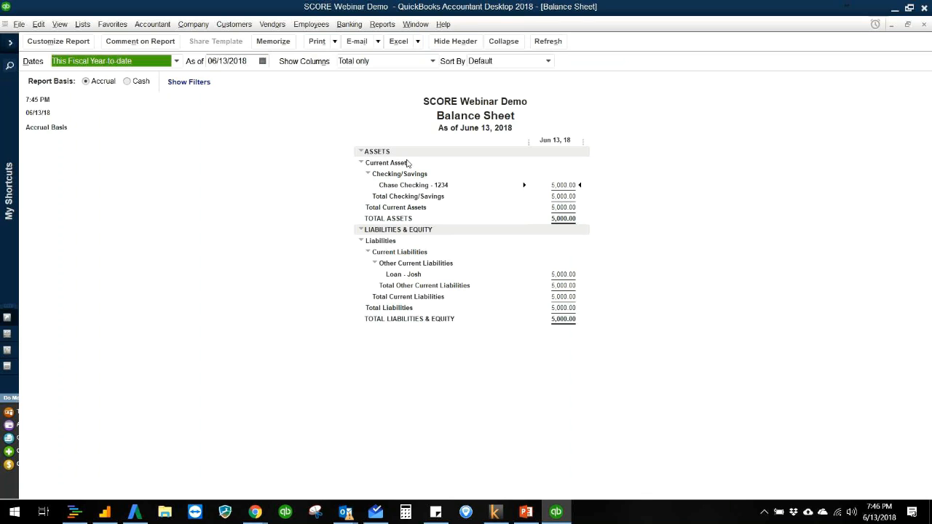
pyautogui.click(309, 222)
pyautogui.press('Escape')
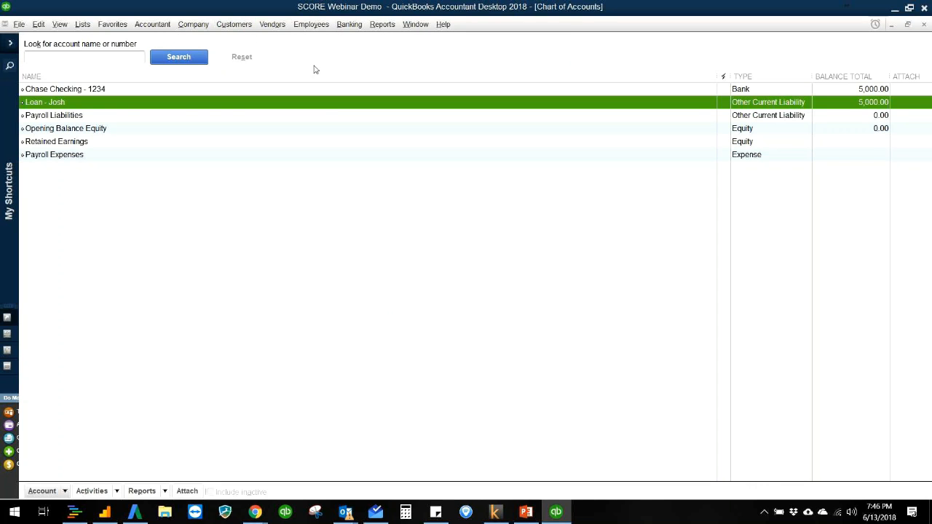
# - Add a new customer in the Customer Center using the customer's full name, and widen the customer list to show it
pyautogui.click(246, 25)
pyautogui.click(249, 40)
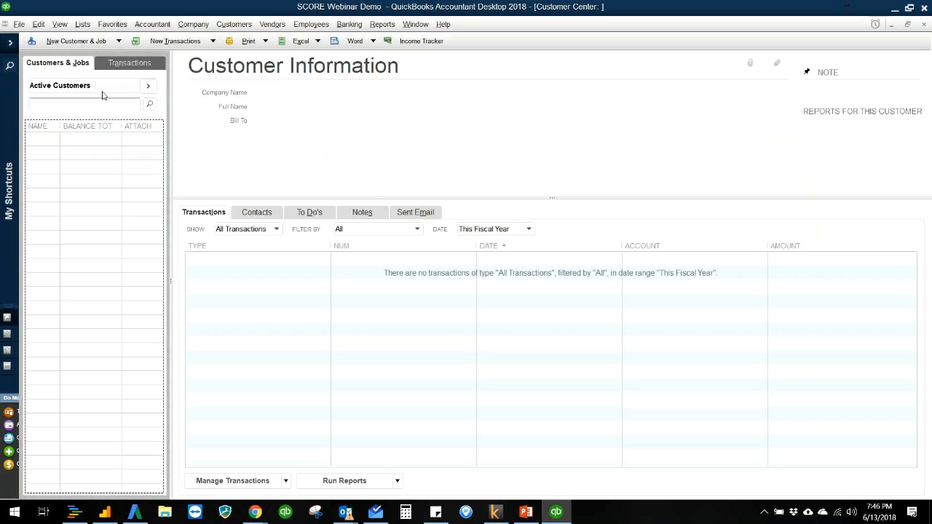
pyautogui.click(93, 44)
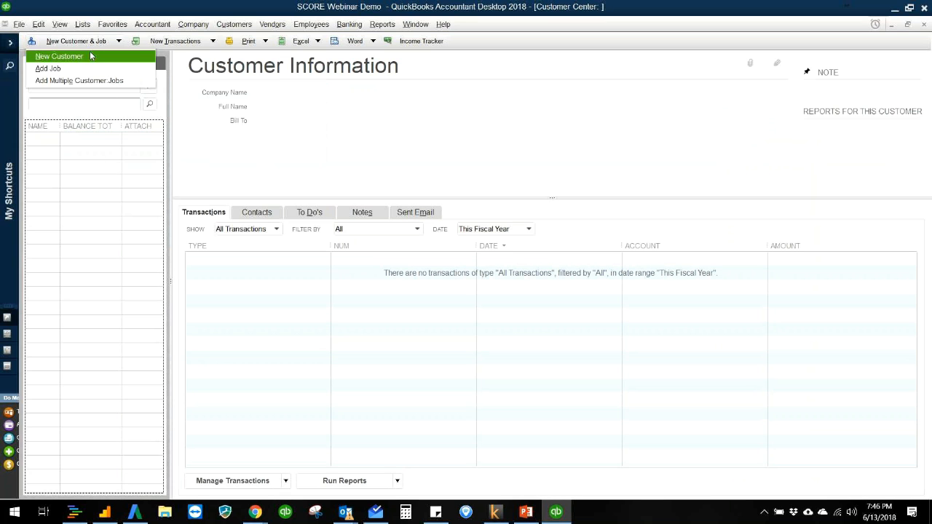
pyautogui.click(90, 56)
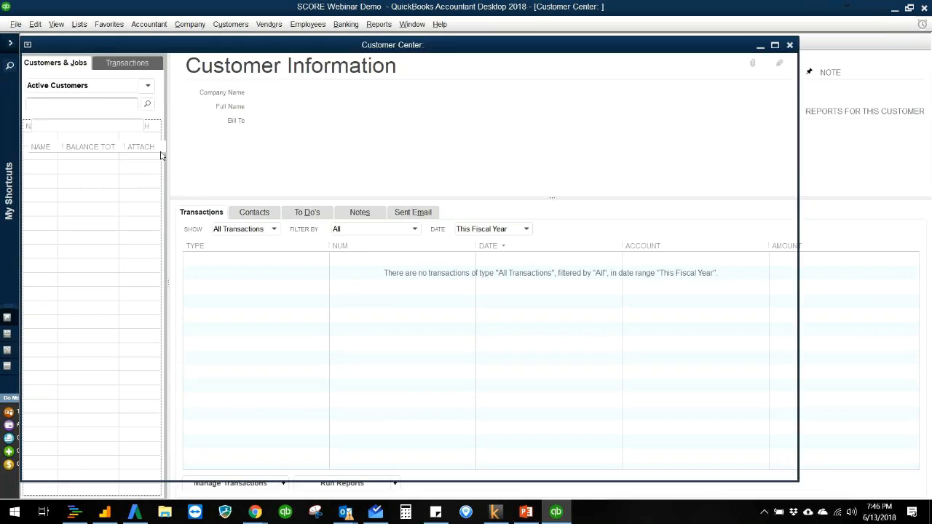
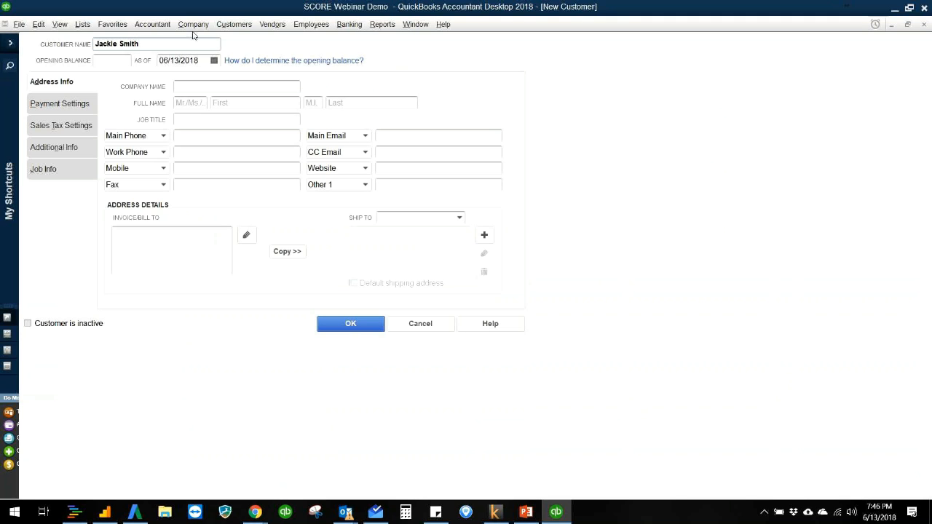
pyautogui.click(346, 326)
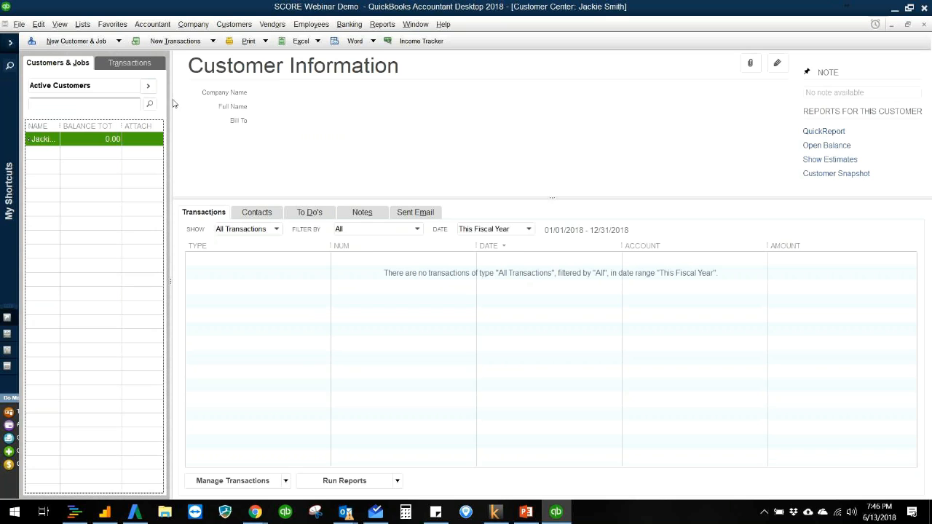
pyautogui.moveTo(168, 99); pyautogui.dragTo(217, 100)
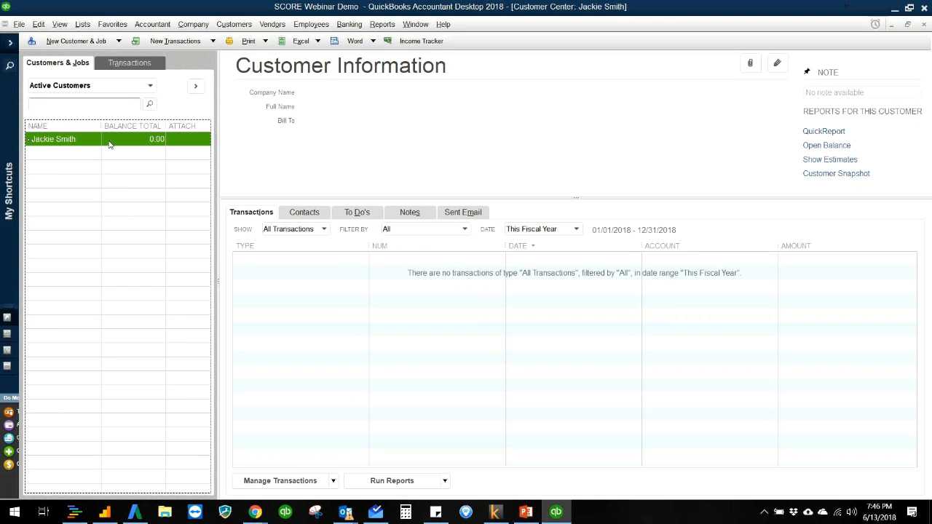
# - Open the customer's record, examine the email field options and billing address area, and close the record
pyautogui.doubleClick(167, 144)
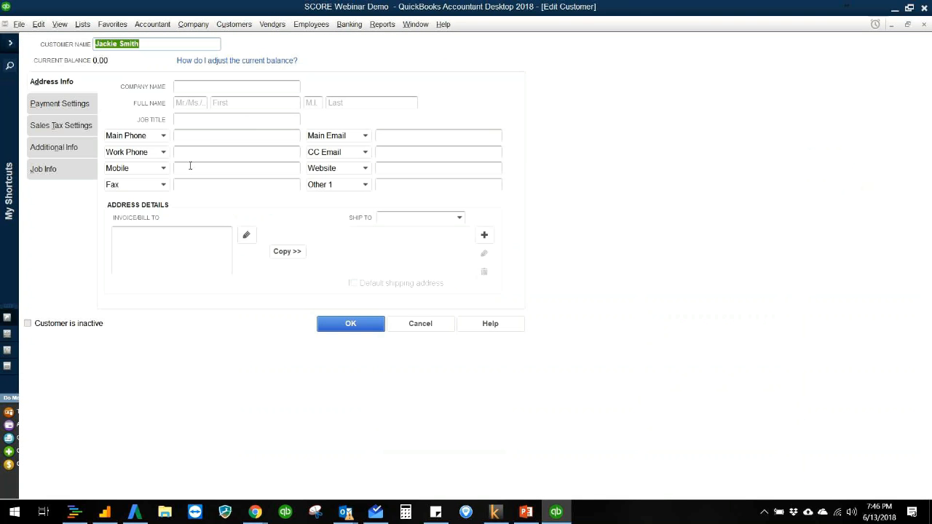
pyautogui.click(366, 137)
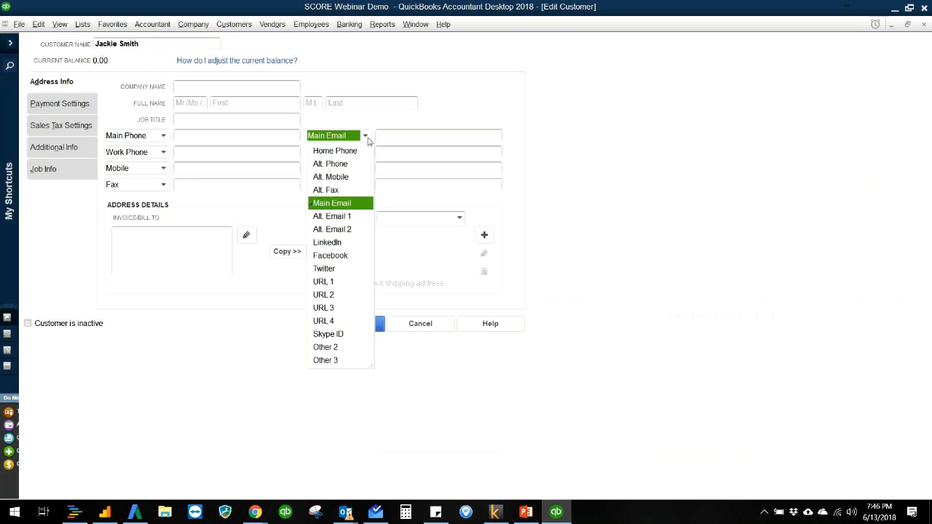
pyautogui.click(427, 153)
pyautogui.click(175, 251)
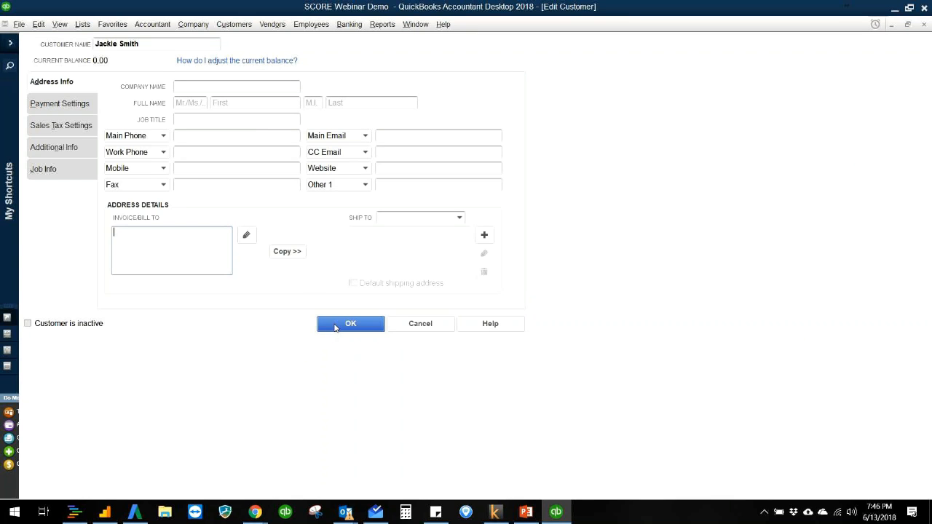
pyautogui.click(335, 327)
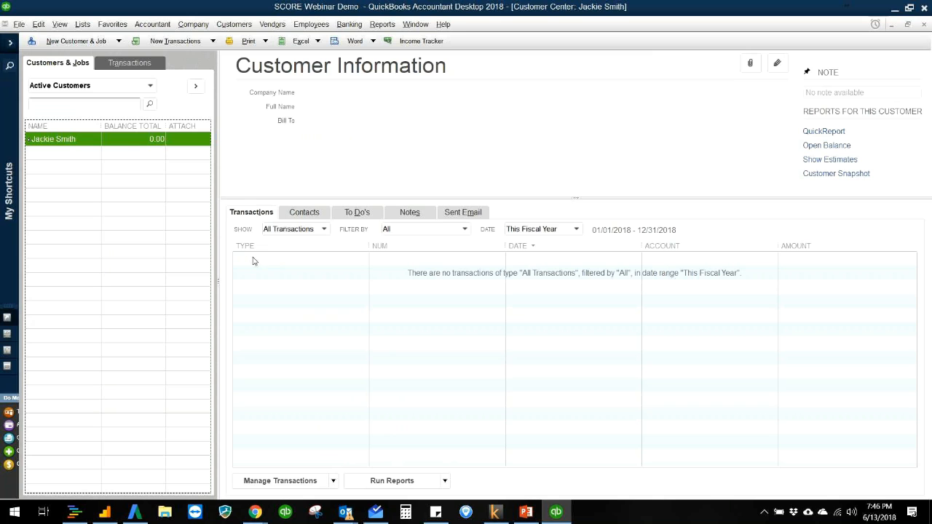
# - Start a sales receipt for the customer, widen its item column, and begin a new item of type Non-inventory Part
pyautogui.click(185, 43)
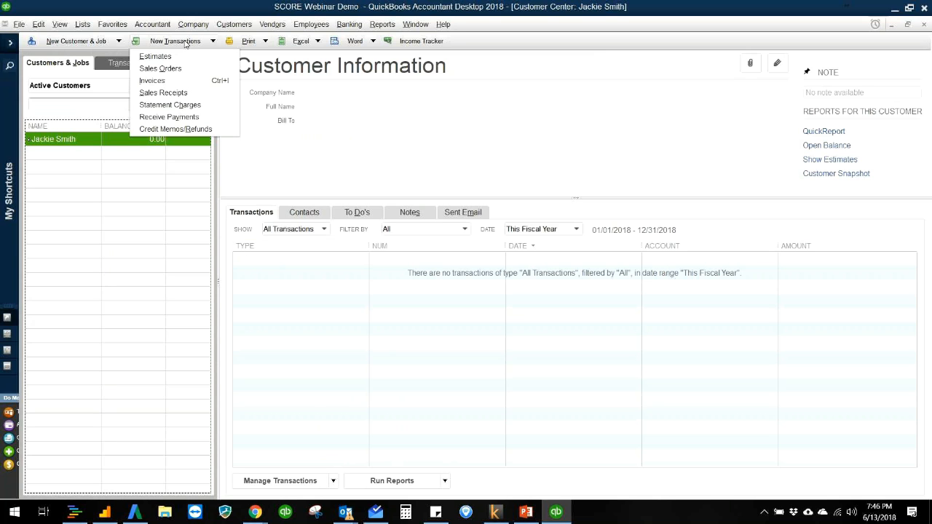
pyautogui.click(185, 92)
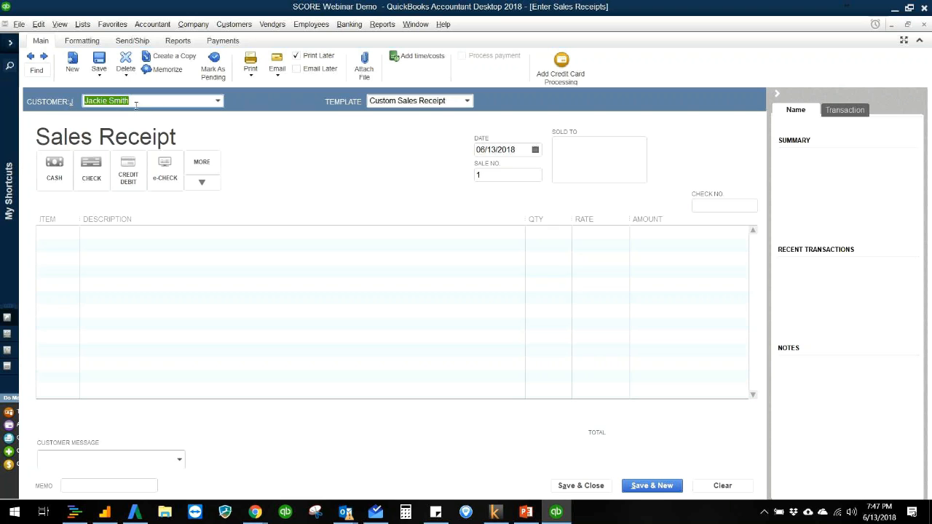
pyautogui.moveTo(80, 222); pyautogui.dragTo(113, 220)
pyautogui.click(105, 232)
pyautogui.click(110, 234)
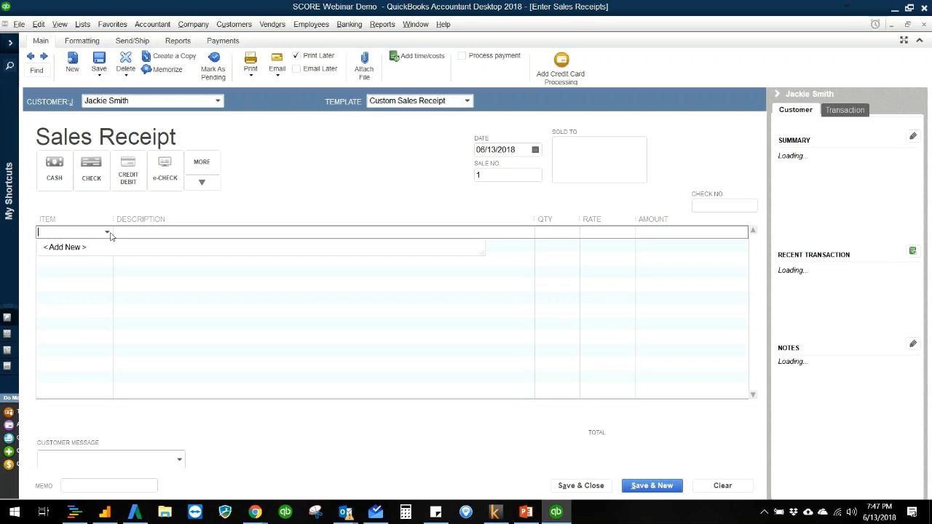
pyautogui.click(98, 249)
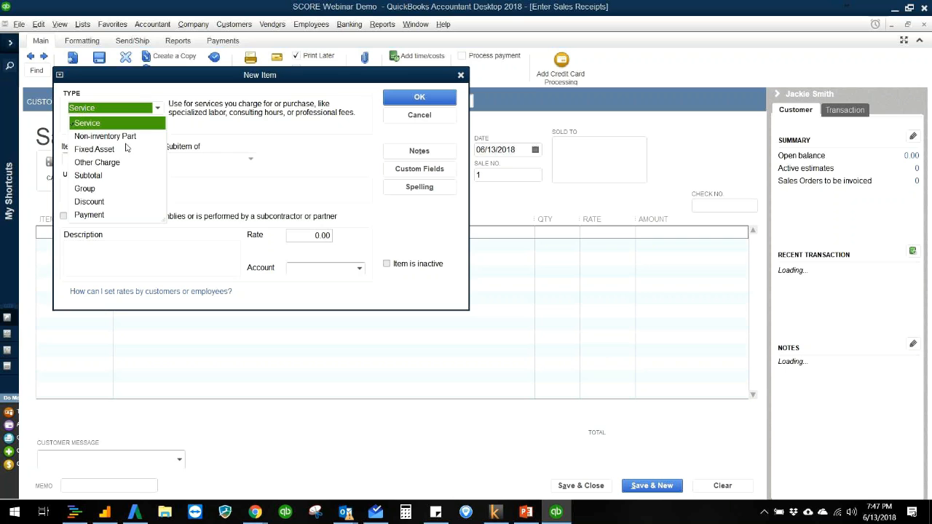
pyautogui.click(127, 137)
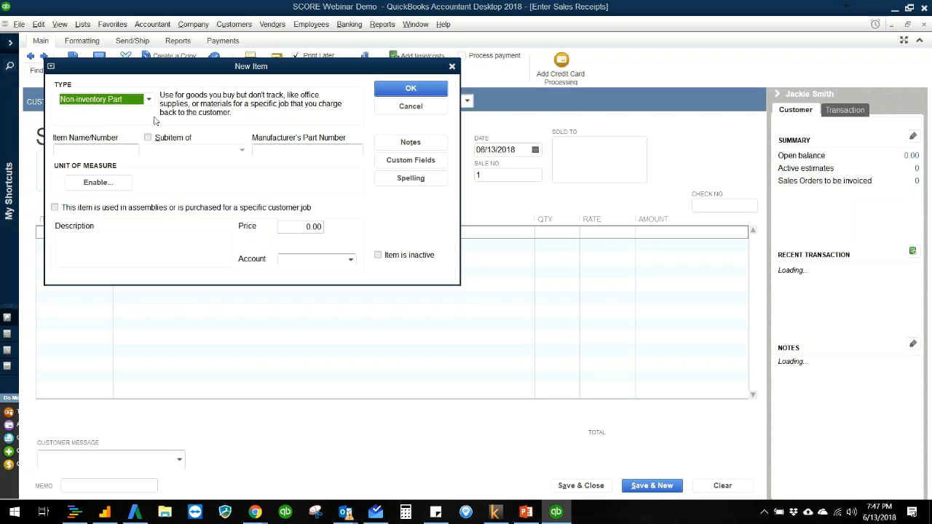
# - Name the new item Vanilla Ice Cream and set its price to 5.00
pyautogui.click(131, 150)
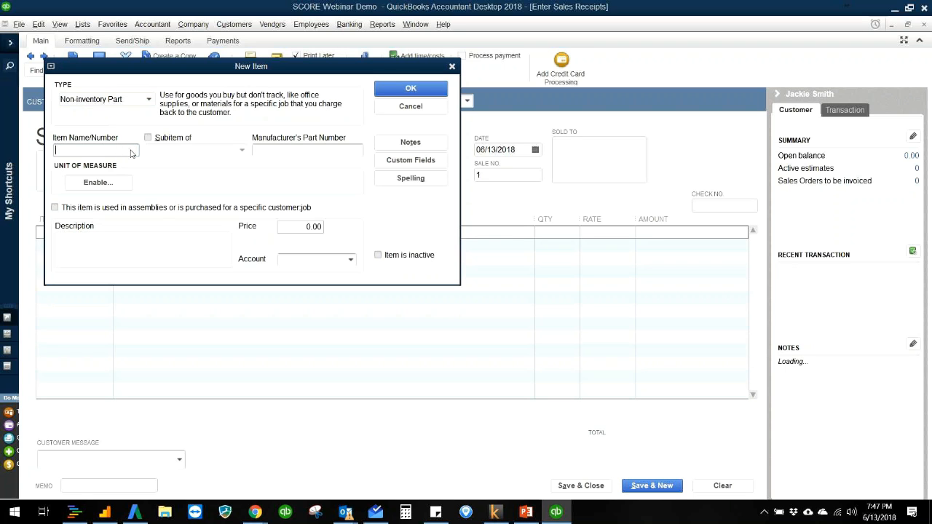
pyautogui.write('Vanilla Icre Cream')
pyautogui.press('Tab')
pyautogui.moveTo(307, 228); pyautogui.dragTo(332, 228)
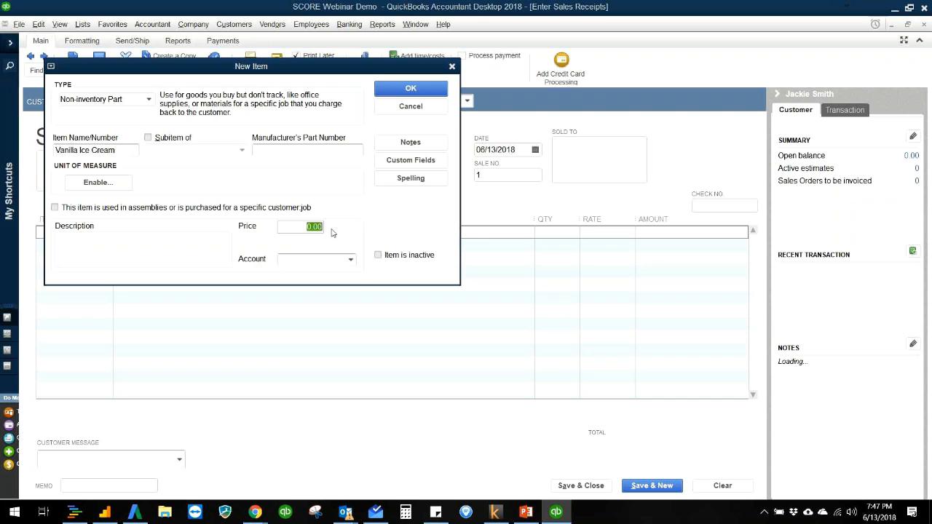
pyautogui.write('5')
# - Create a new income account named Ice Cream Income and assign it to the Vanilla Ice Cream item
pyautogui.click(350, 261)
pyautogui.click(350, 260)
pyautogui.click(350, 261)
pyautogui.click(350, 261)
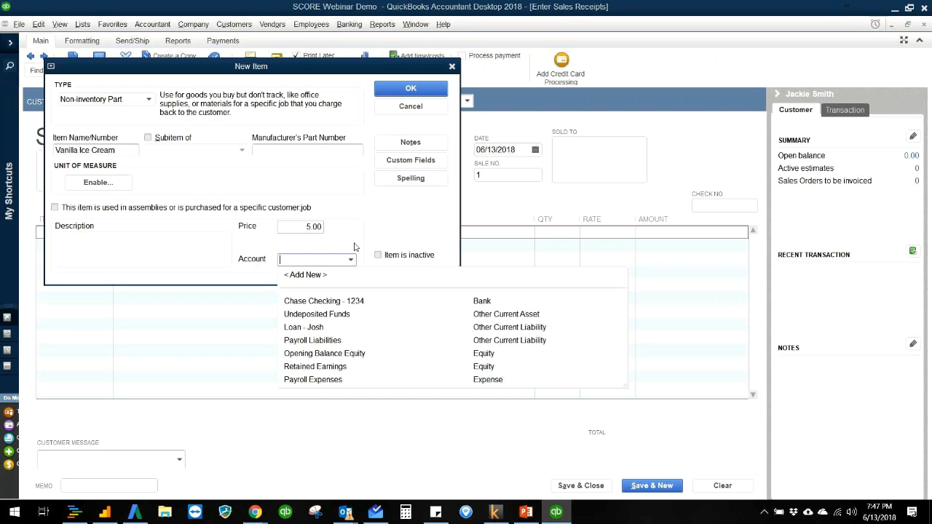
pyautogui.click(321, 275)
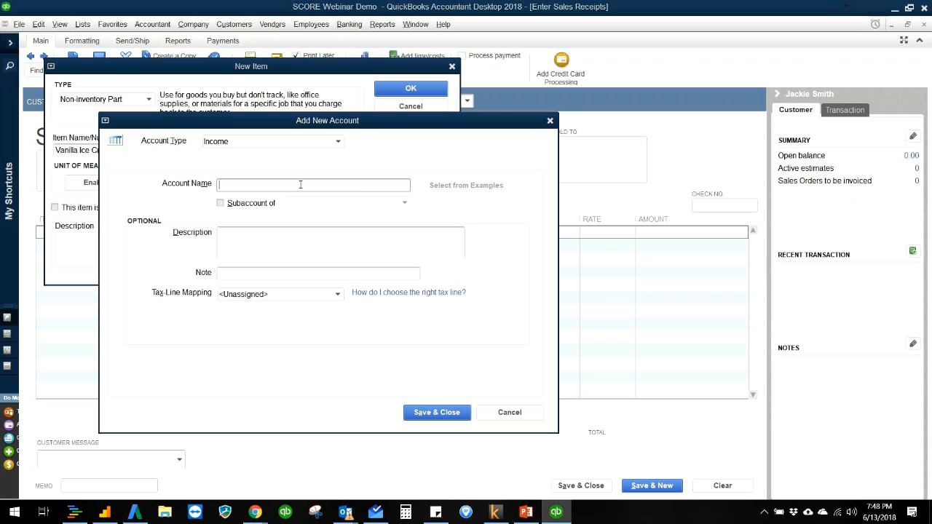
pyautogui.write('Ice Cream Income')
pyautogui.click(452, 421)
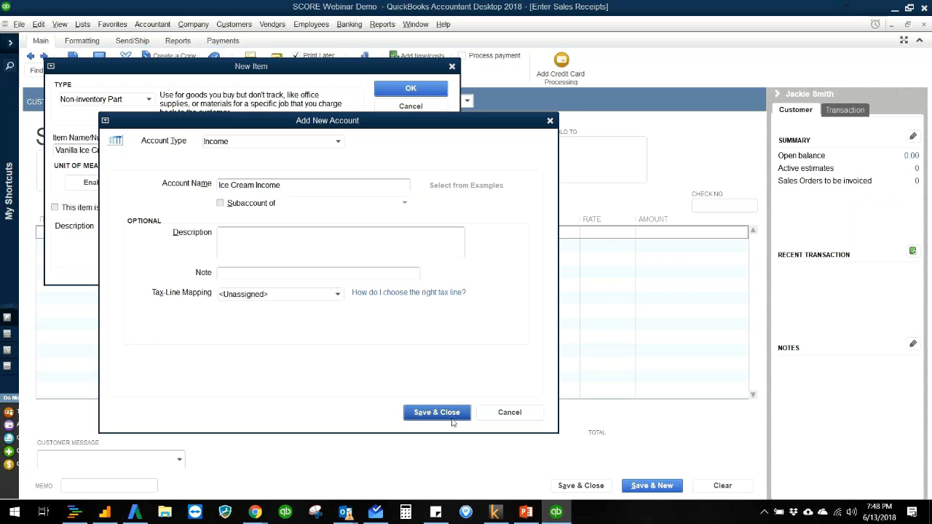
pyautogui.click(452, 421)
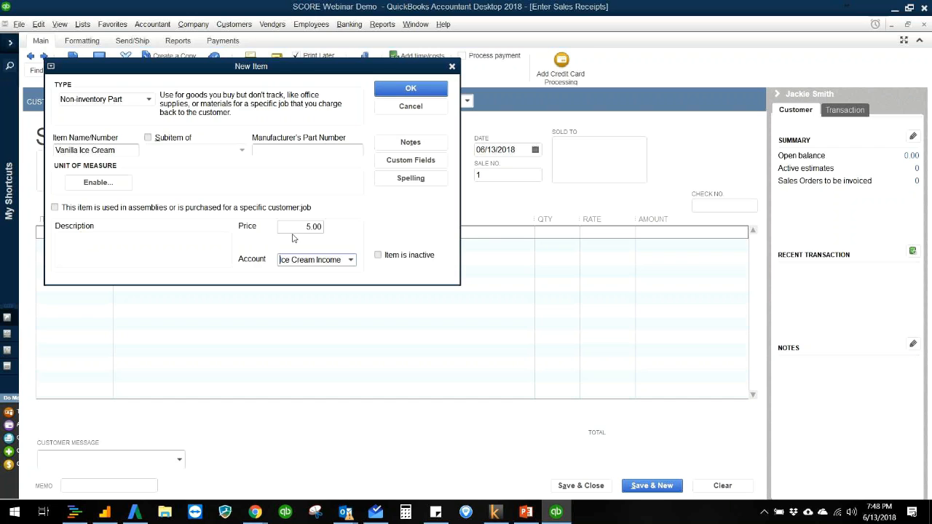
# - Describe the item as Vanilla Ice Cream Cone and save it to the sales receipt's first line
pyautogui.click(175, 241)
pyautogui.write('Vanilla Ic')
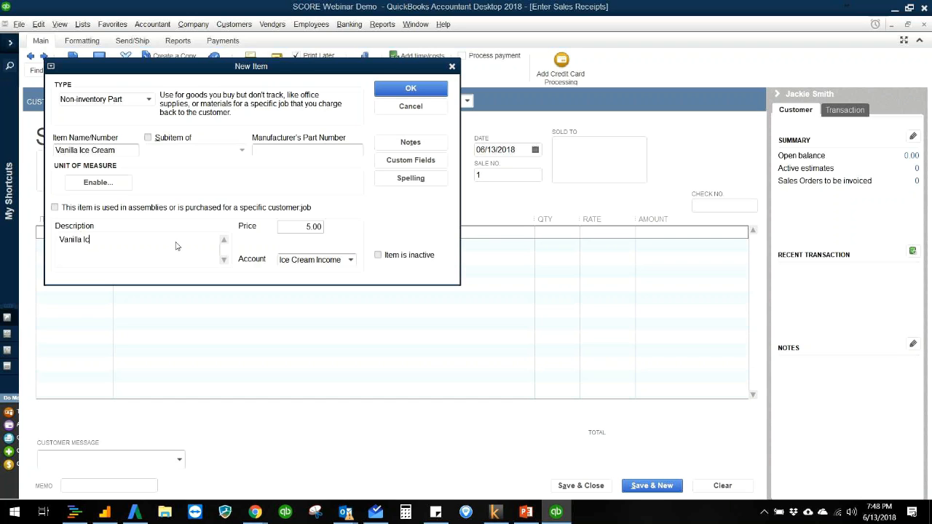
pyautogui.write('e Crsam Cone')
pyautogui.click(410, 88)
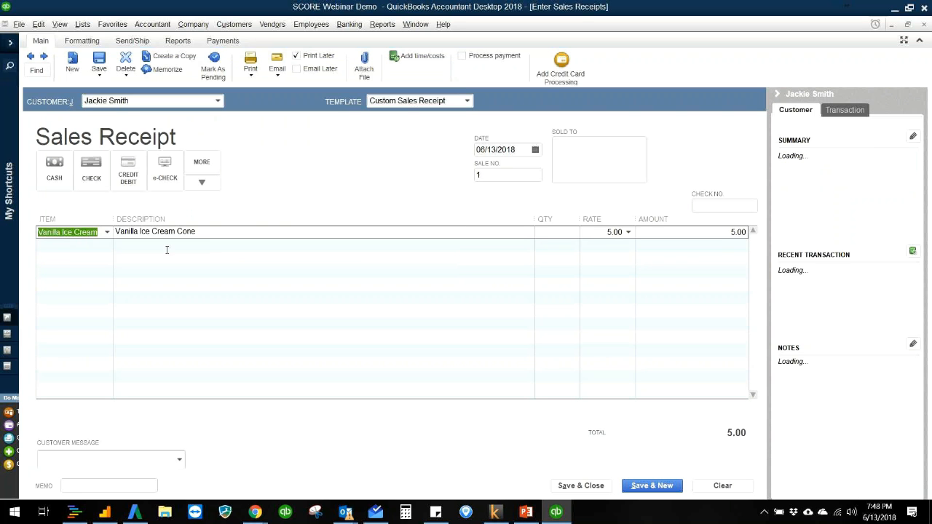
# - Set the ice cream line's quantity to 2 and the receipt's sale number to 1010
pyautogui.click(566, 235)
pyautogui.write('2')
pyautogui.press('Tab')
pyautogui.click(521, 176)
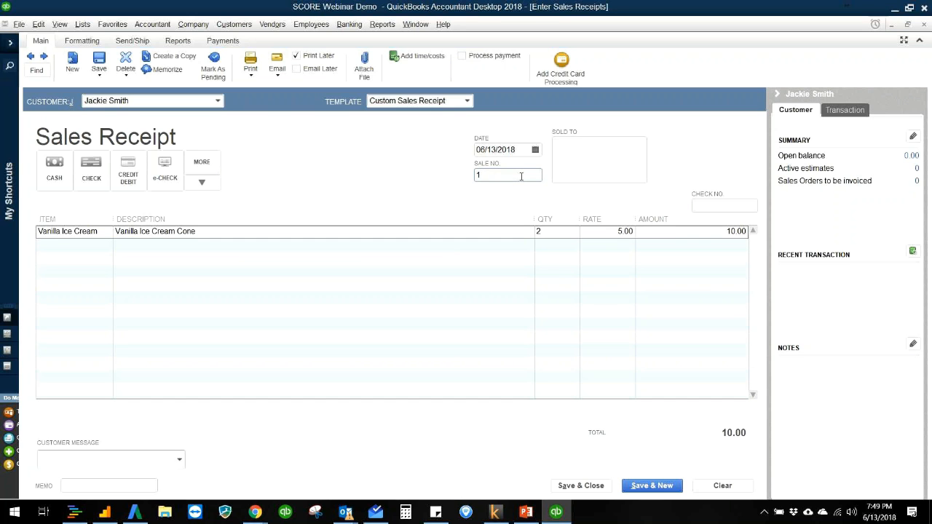
pyautogui.write('010')
pyautogui.press('Tab')
pyautogui.click(521, 176)
# - Set the payment method to check with check number 378, and save and close the sales receipt
pyautogui.click(91, 172)
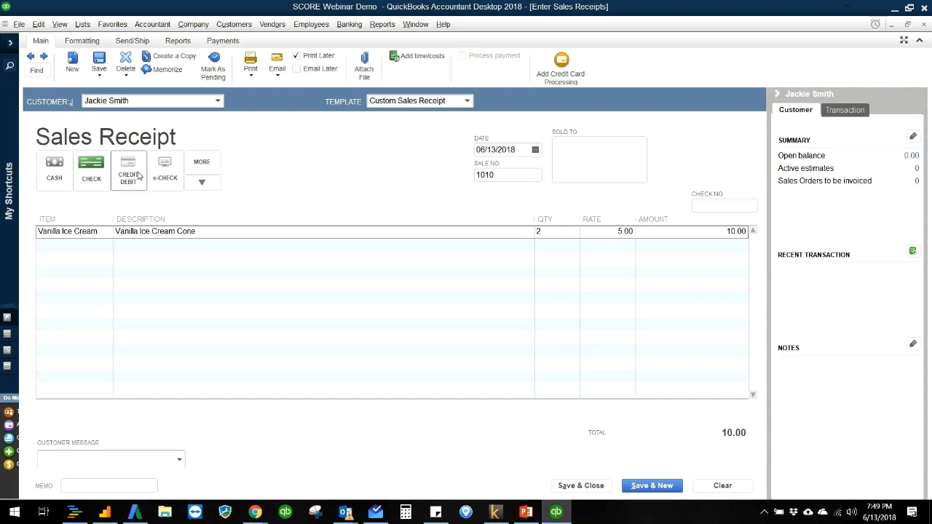
pyautogui.click(717, 207)
pyautogui.write('378')
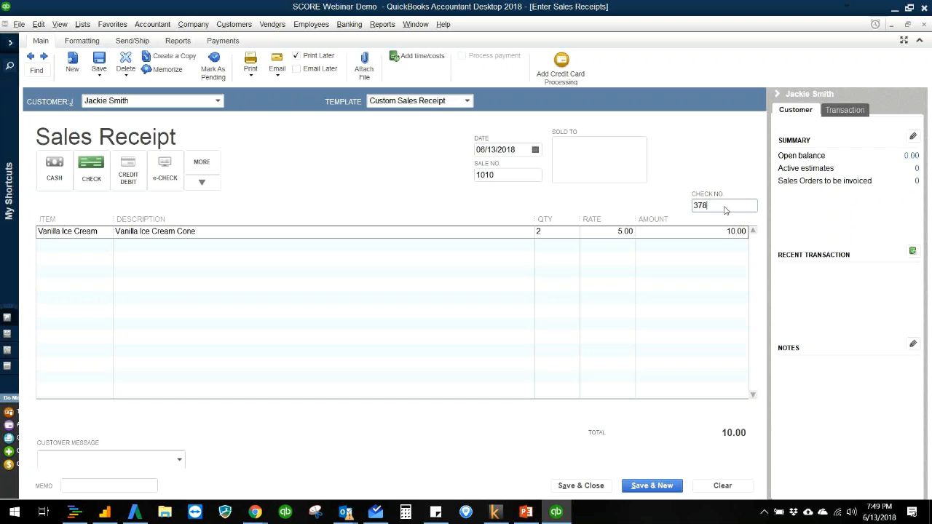
pyautogui.click(588, 176)
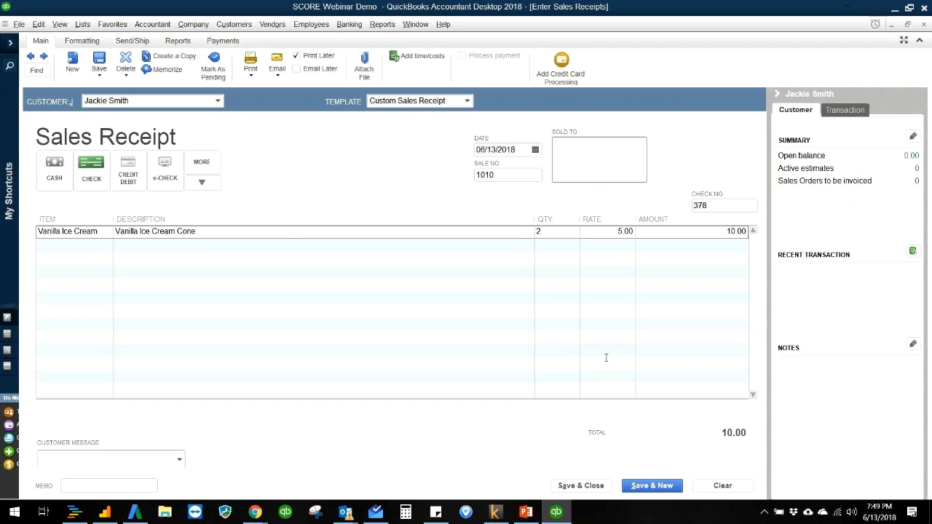
pyautogui.click(602, 486)
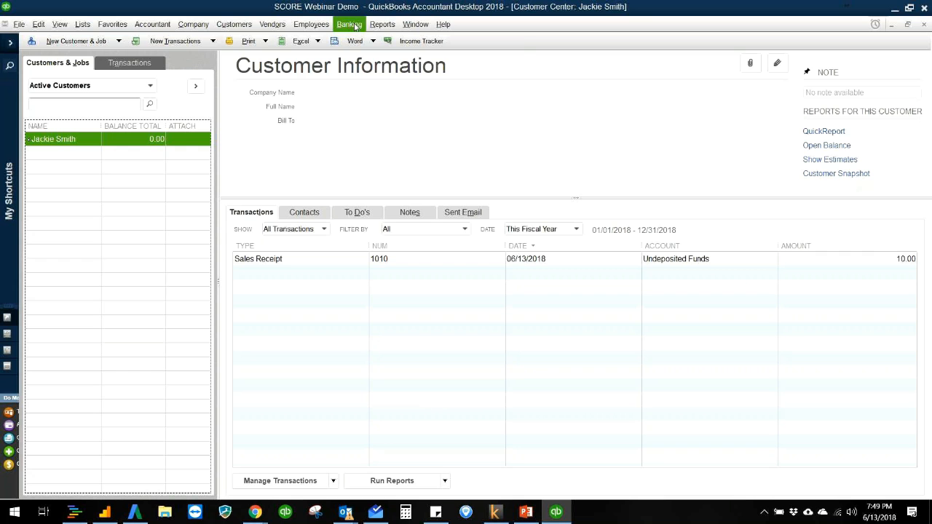
# - Run the Profit & Loss Standard report, trace the Ice Cream Income amount to its sales receipt, and close the receipt
pyautogui.click(382, 24)
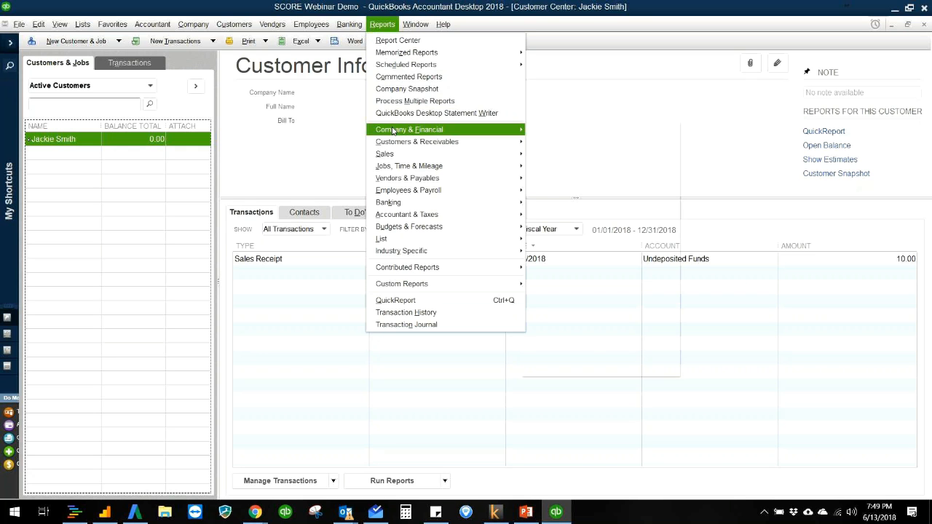
pyautogui.moveTo(393, 129)
pyautogui.click(566, 130)
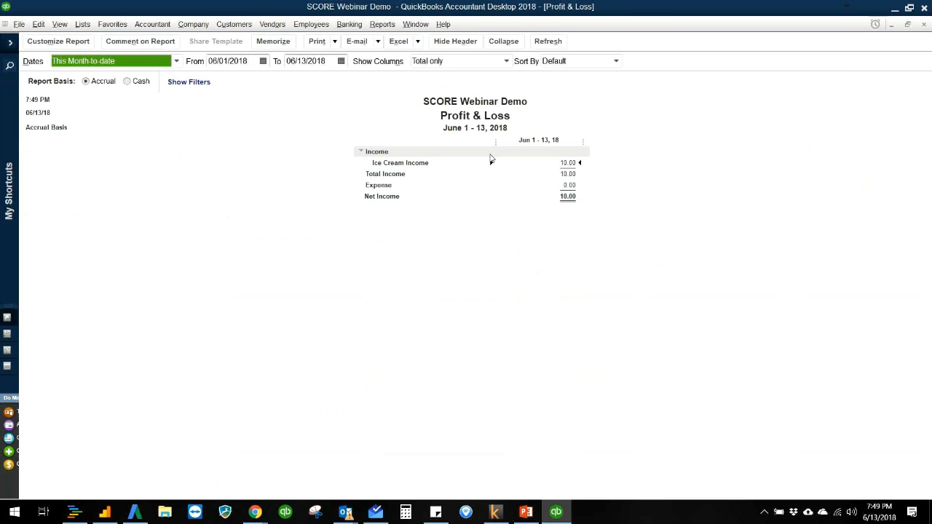
pyautogui.click(571, 162)
pyautogui.doubleClick(572, 162)
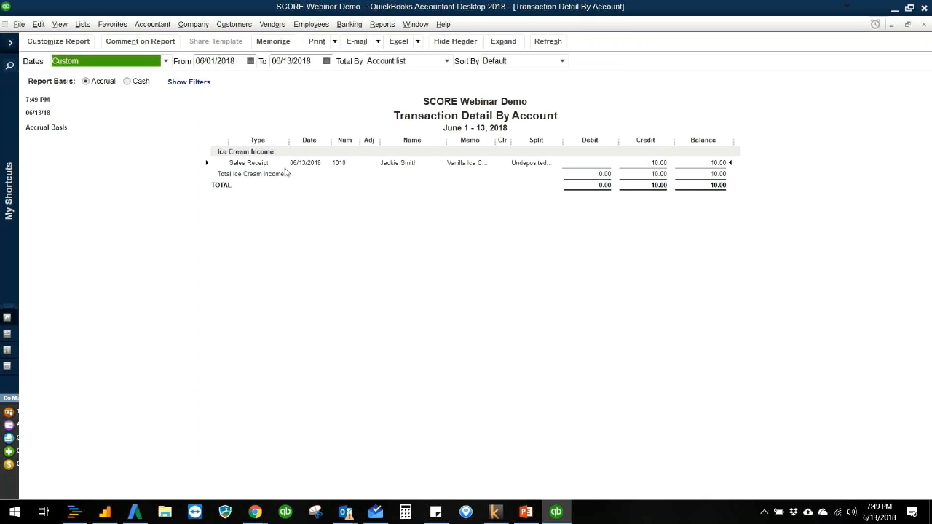
pyautogui.doubleClick(413, 162)
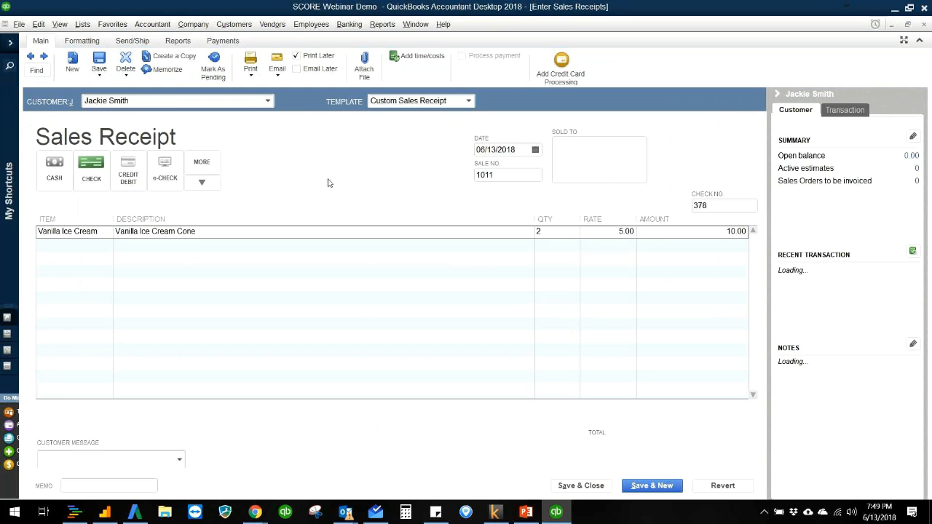
pyautogui.press('Escape')
# - Run the Balance Sheet Standard report to check how the sale affects undeposited funds and equity
pyautogui.click(384, 25)
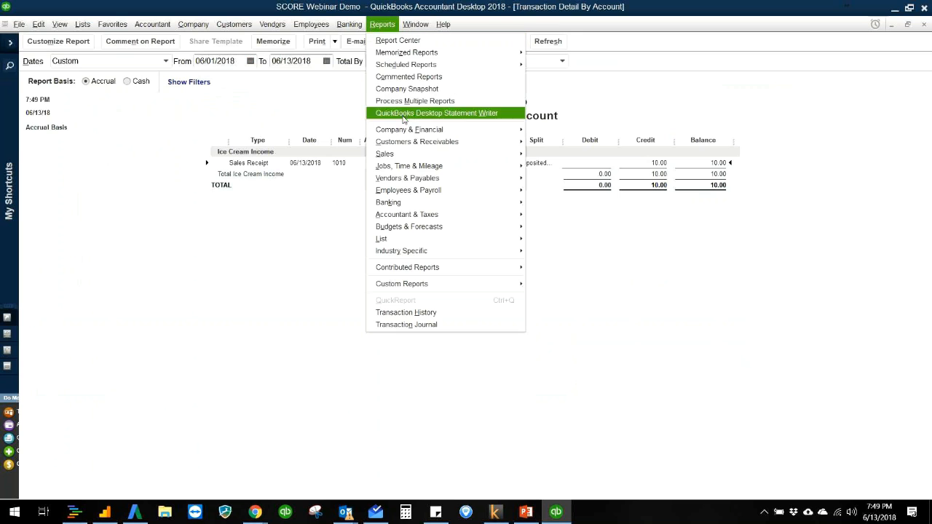
pyautogui.moveTo(475, 131)
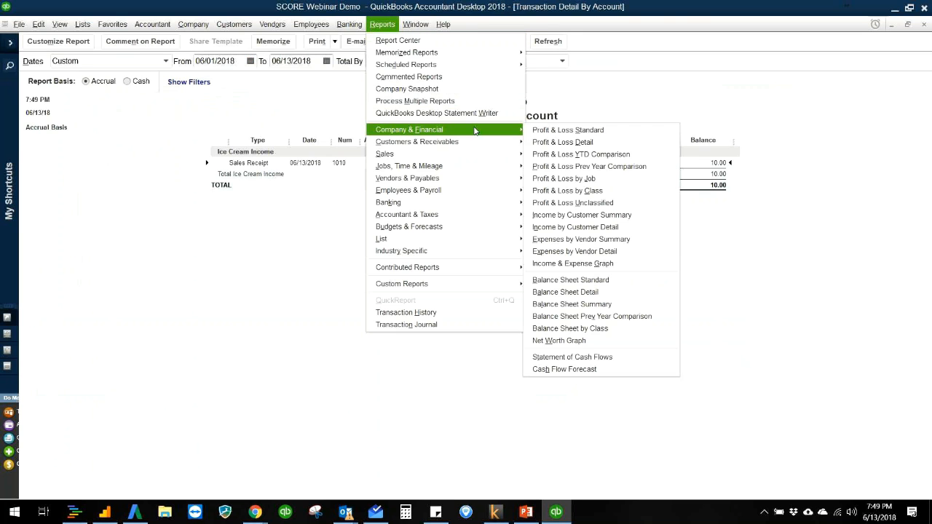
pyautogui.click(575, 280)
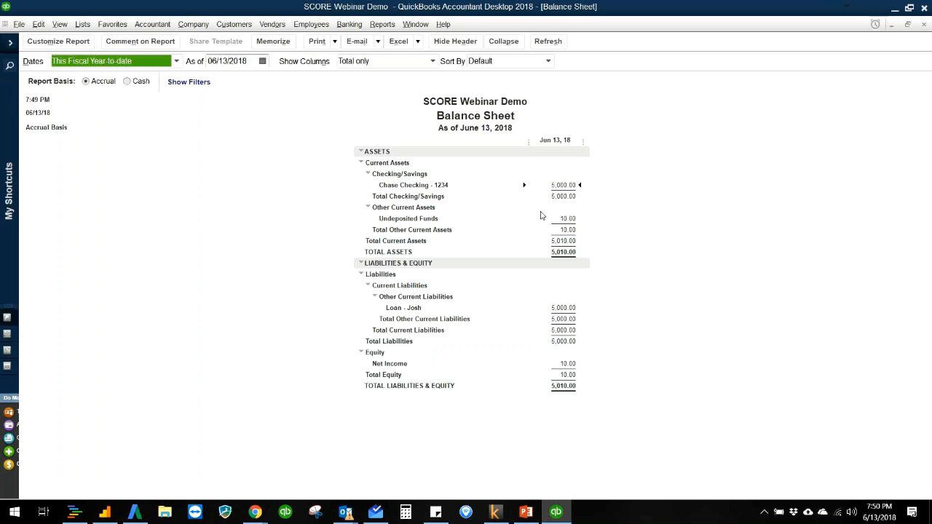
# - Open the Home page at full size and start recording the deposit of the customer's payment
pyautogui.click(228, 27)
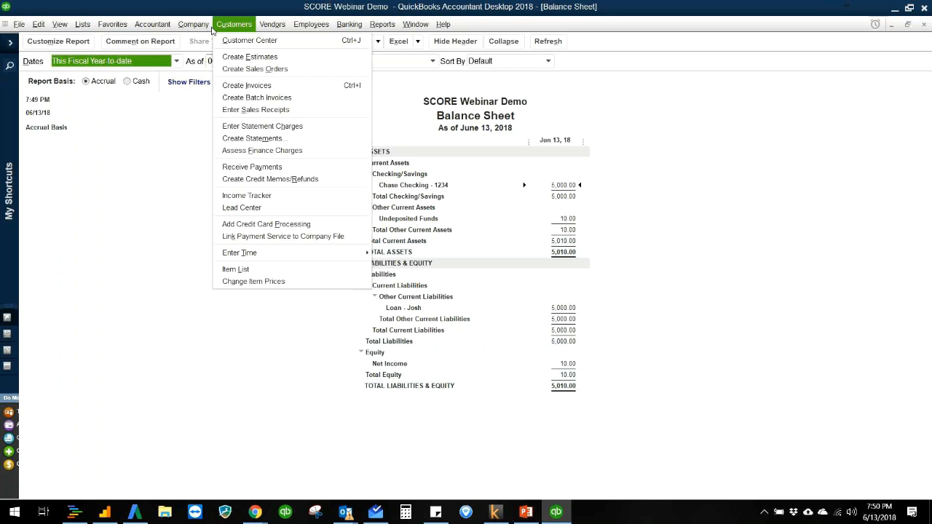
pyautogui.moveTo(201, 29)
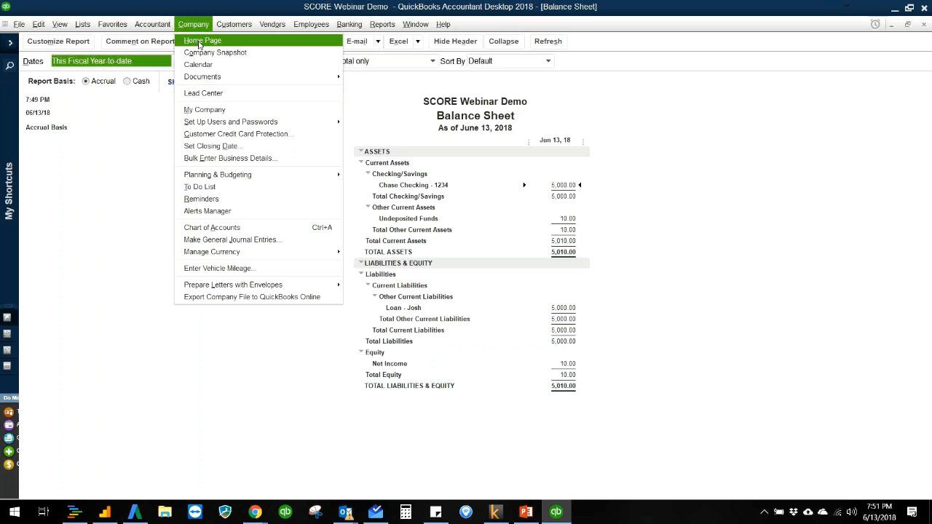
pyautogui.click(201, 42)
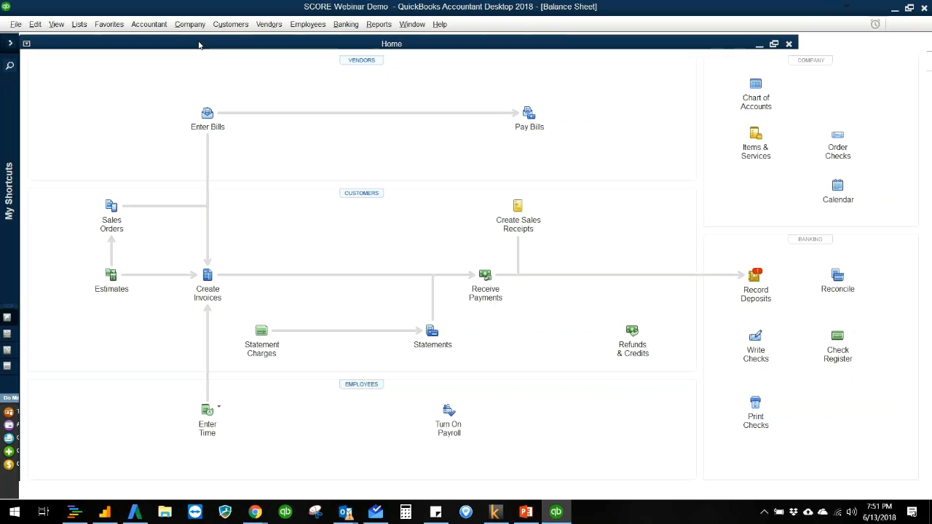
pyautogui.doubleClick(198, 43)
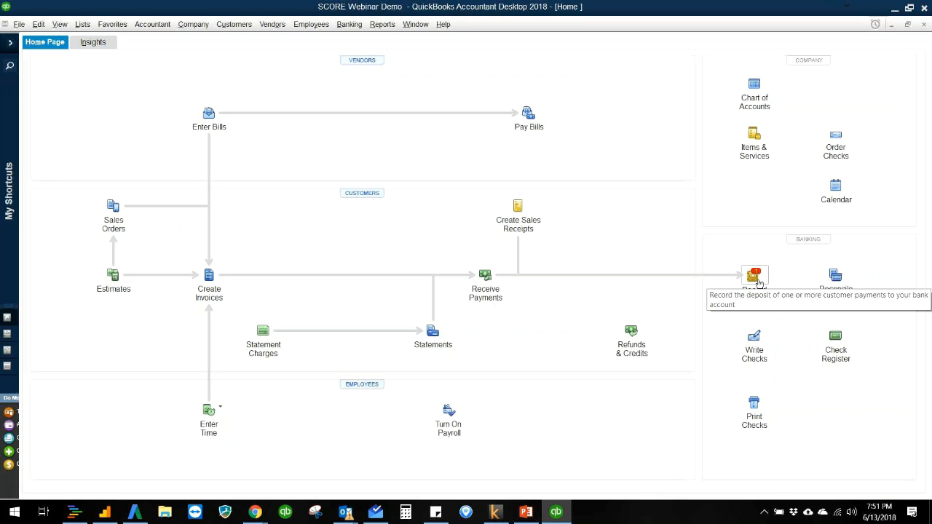
pyautogui.click(758, 282)
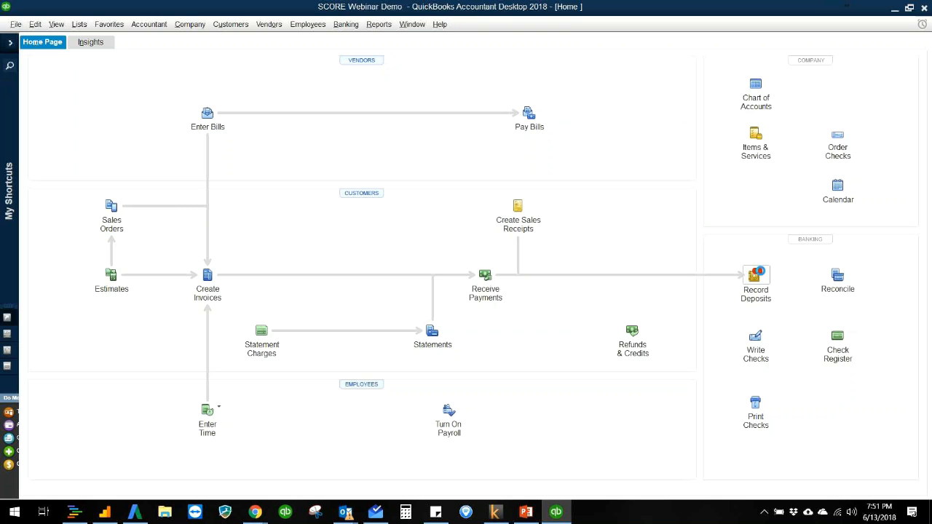
pyautogui.click(755, 277)
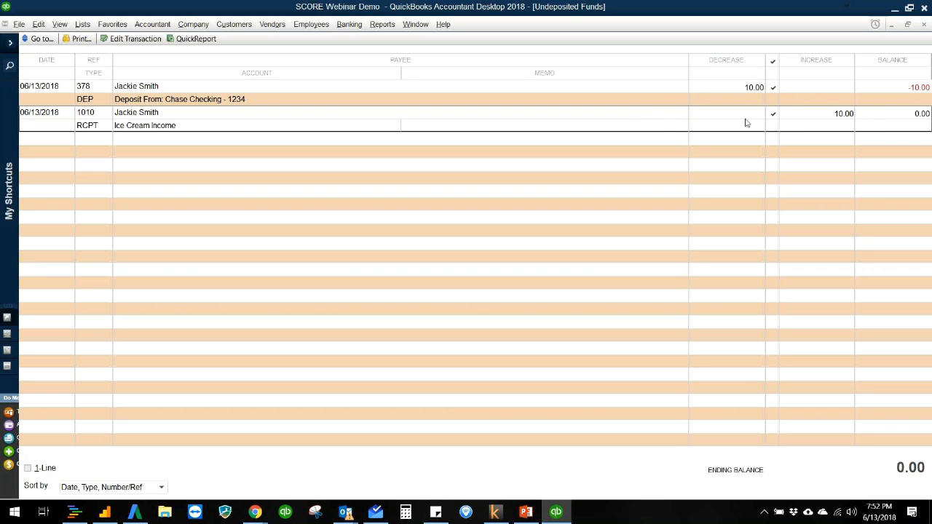
# - Trace the customer's deposit from the Undeposited Funds register to the Chase Checking register, view the deposit record, and close it
pyautogui.doubleClick(243, 103)
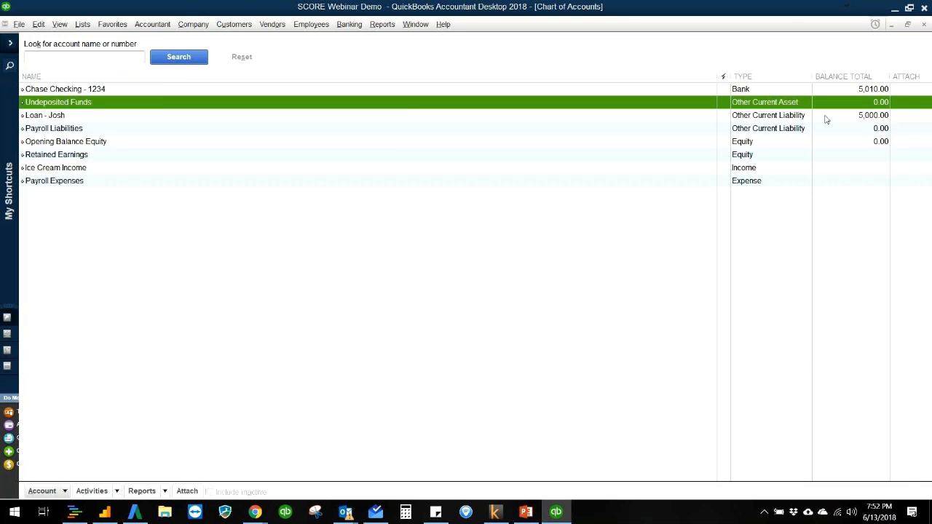
pyautogui.doubleClick(861, 90)
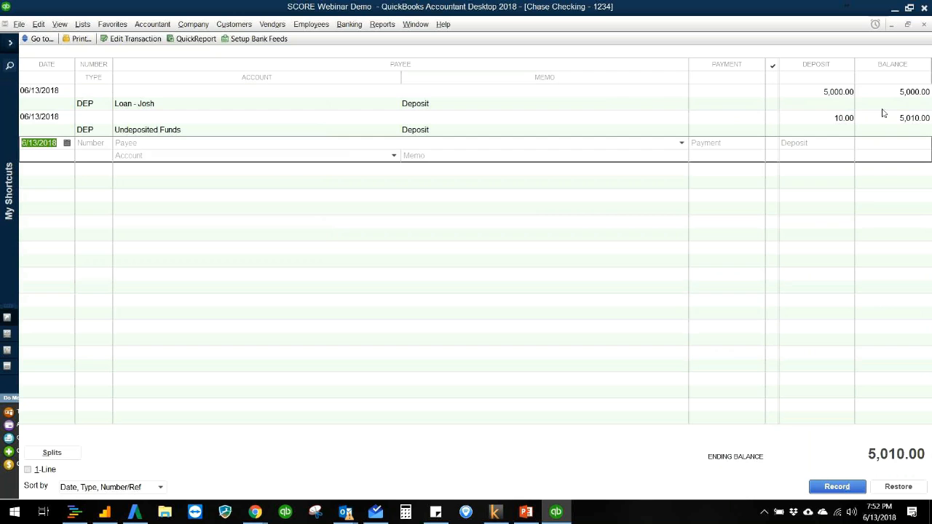
pyautogui.doubleClick(882, 112)
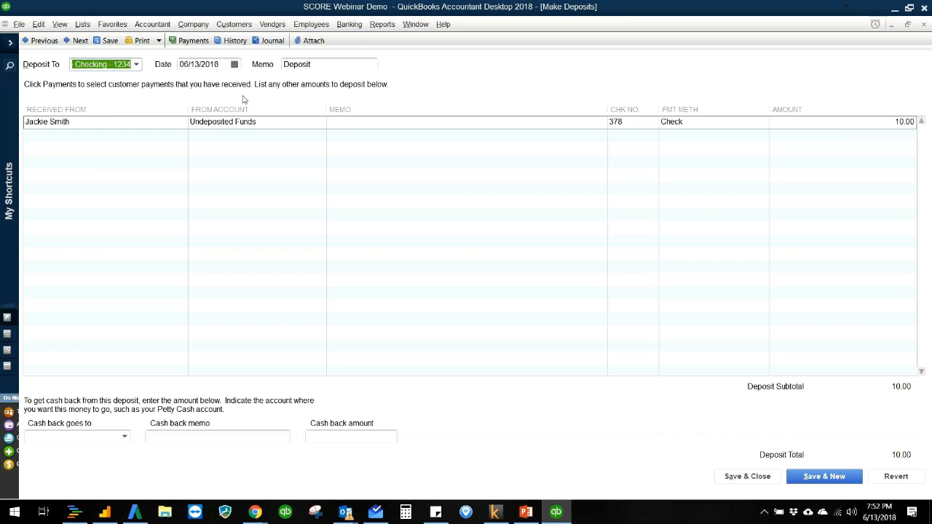
pyautogui.press('Escape')
pyautogui.press('Escape')
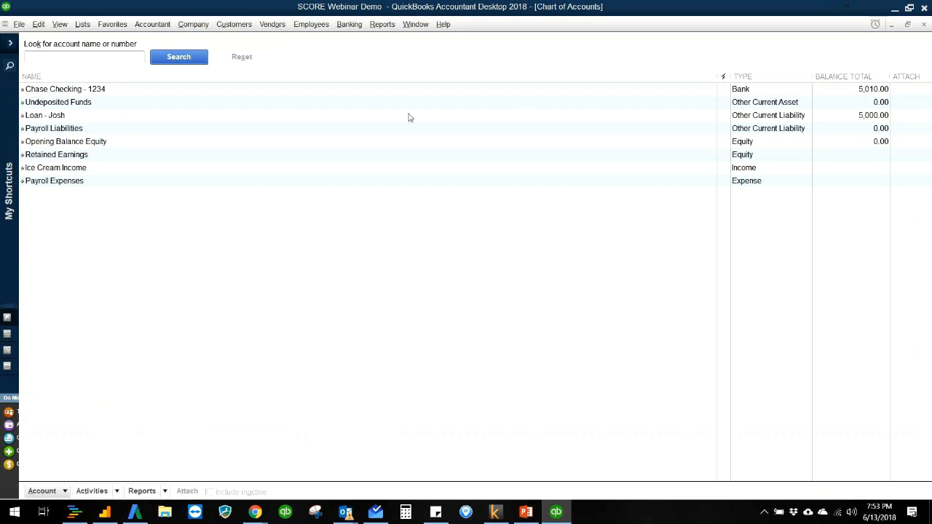
# - Run the Balance Sheet Standard report to check the checking balance, loan liability and net income after the deposit
pyautogui.click(382, 24)
pyautogui.moveTo(414, 130)
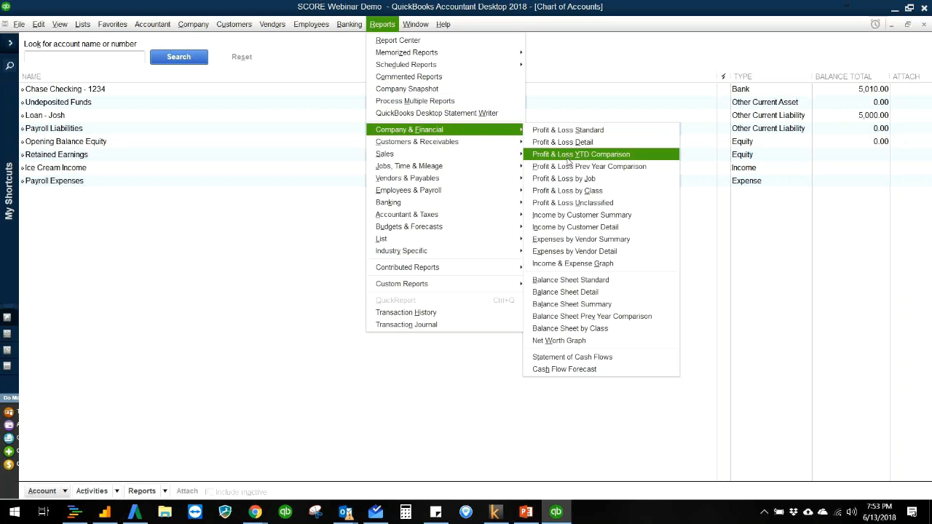
pyautogui.click(564, 280)
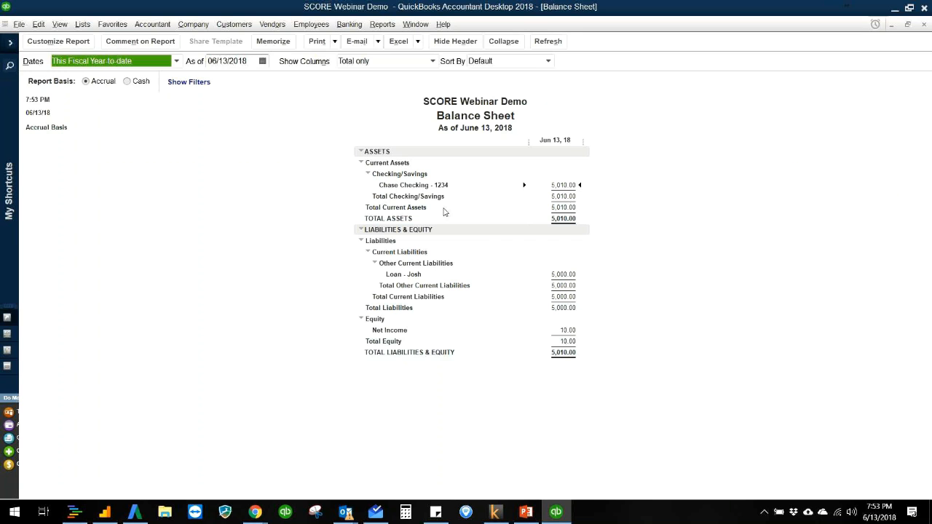
pyautogui.click(249, 231)
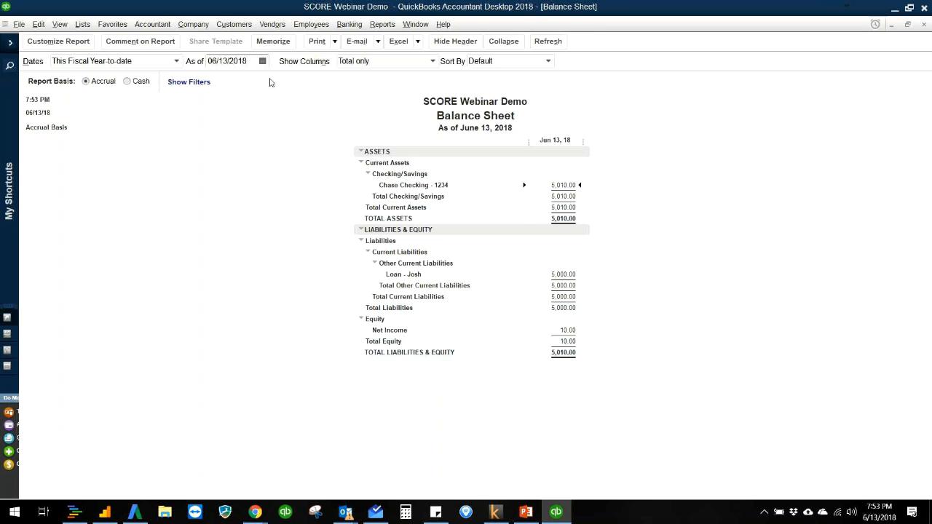
# - Create a new invoice for the existing customer from the Customer Center and set its invoice number to 1010
pyautogui.click(234, 24)
pyautogui.click(240, 37)
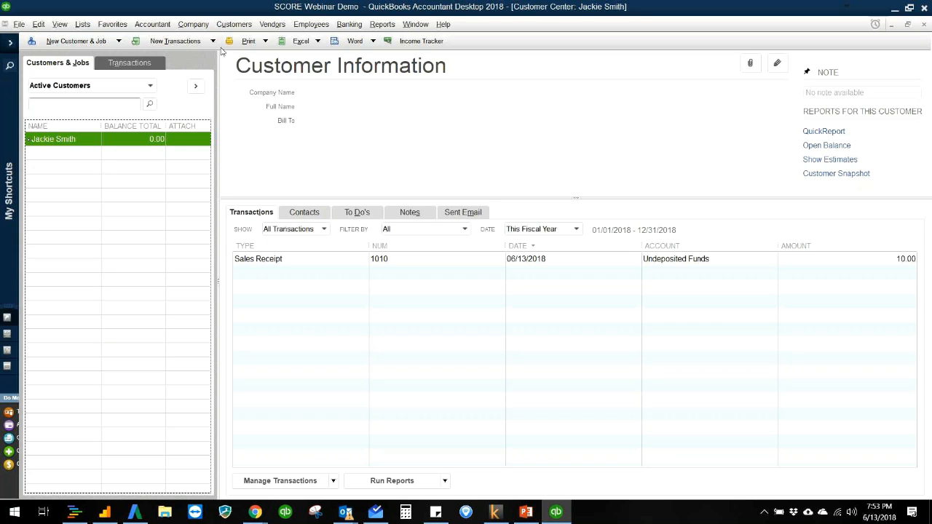
pyautogui.click(186, 46)
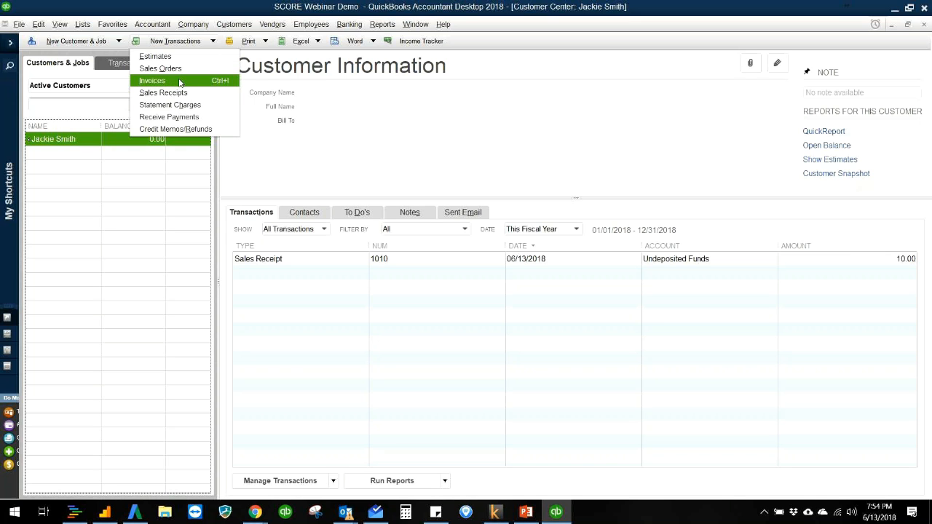
pyautogui.click(180, 82)
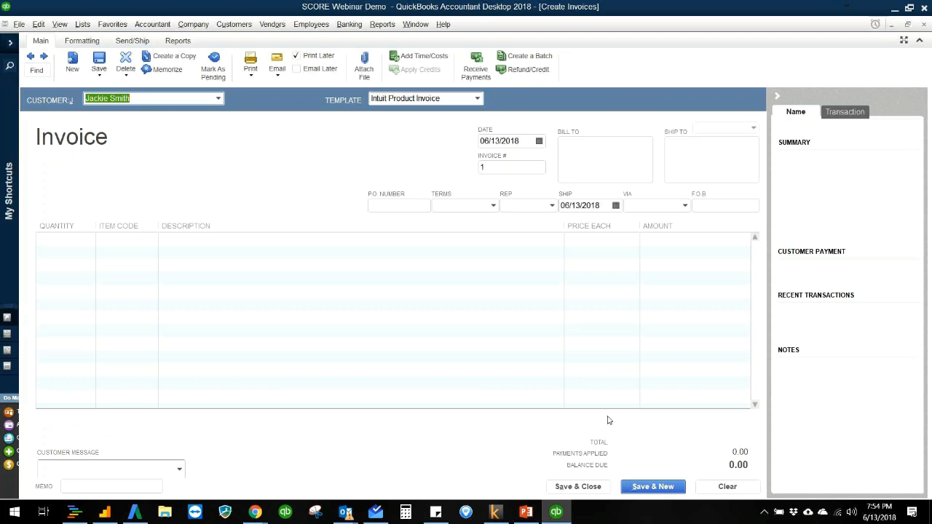
pyautogui.click(522, 169)
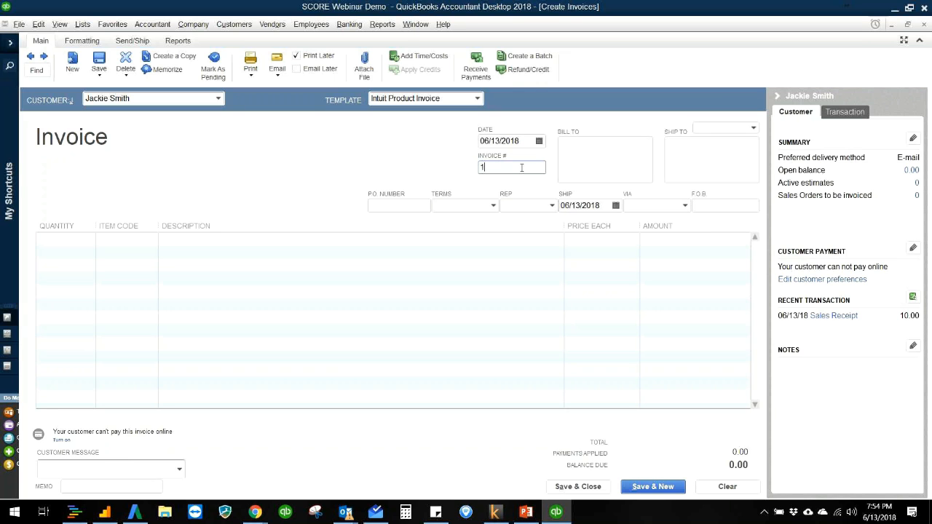
pyautogui.write('010')
pyautogui.press('Tab')
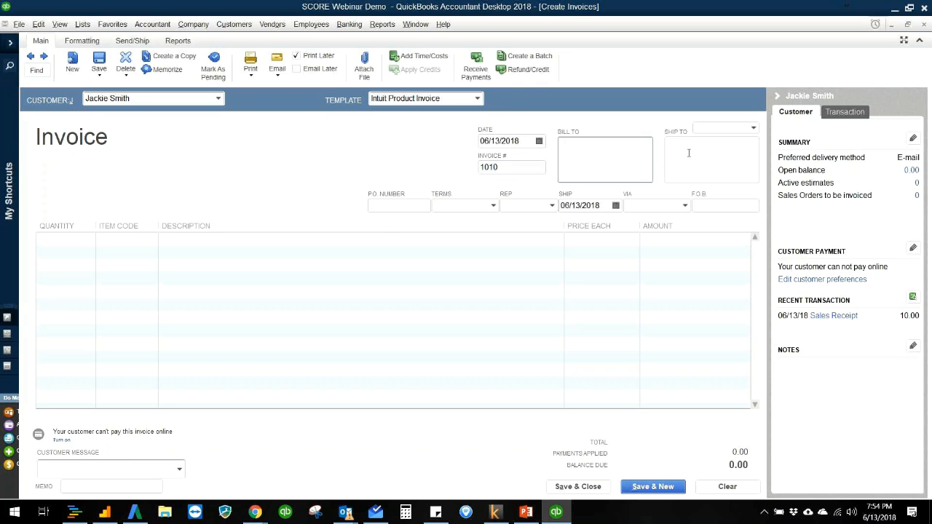
# - Add the Vanilla Ice Cream item to the invoice's first line, set its price to 4.00, and dismiss the Price Levels message
pyautogui.click(75, 243)
pyautogui.click(151, 238)
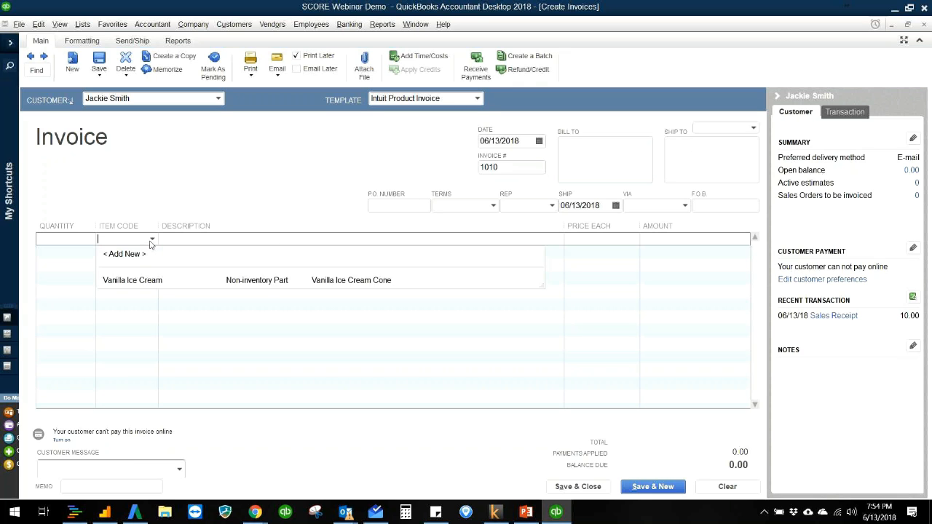
pyautogui.click(137, 279)
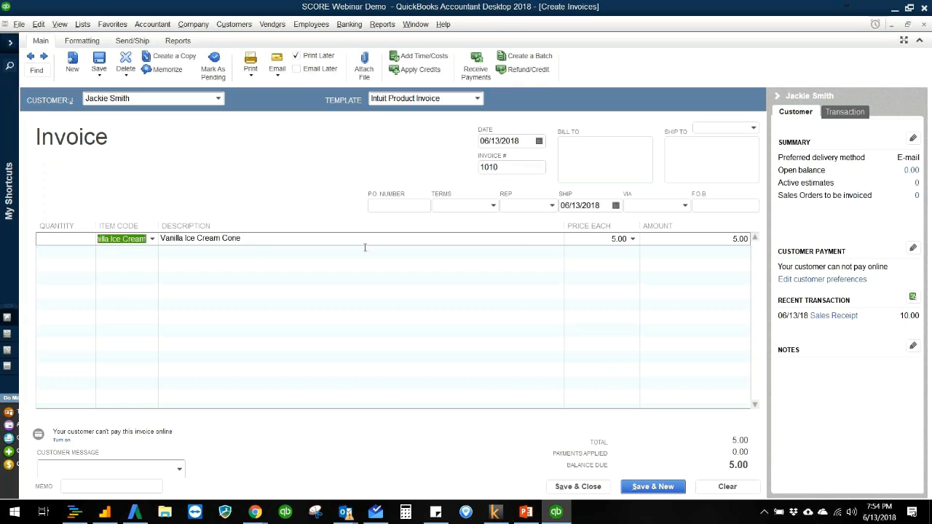
pyautogui.click(598, 236)
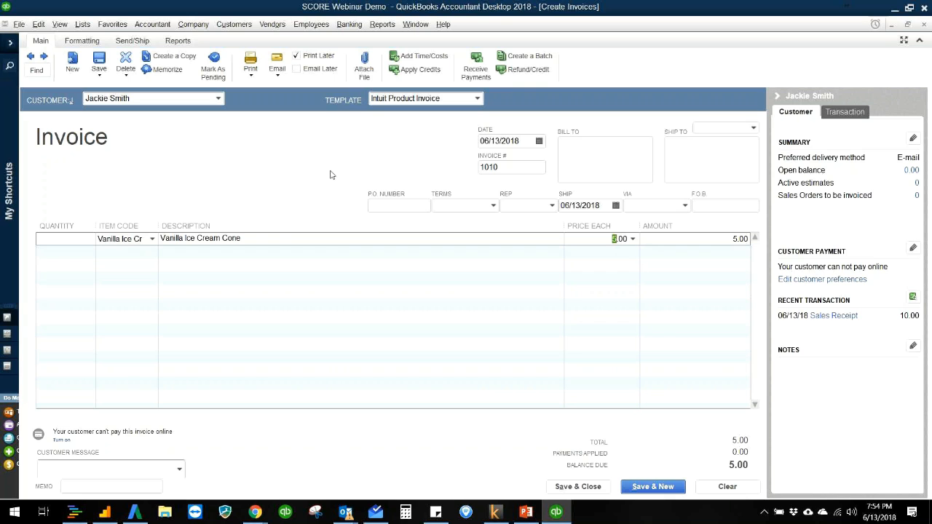
pyautogui.write('4')
pyautogui.press('Tab')
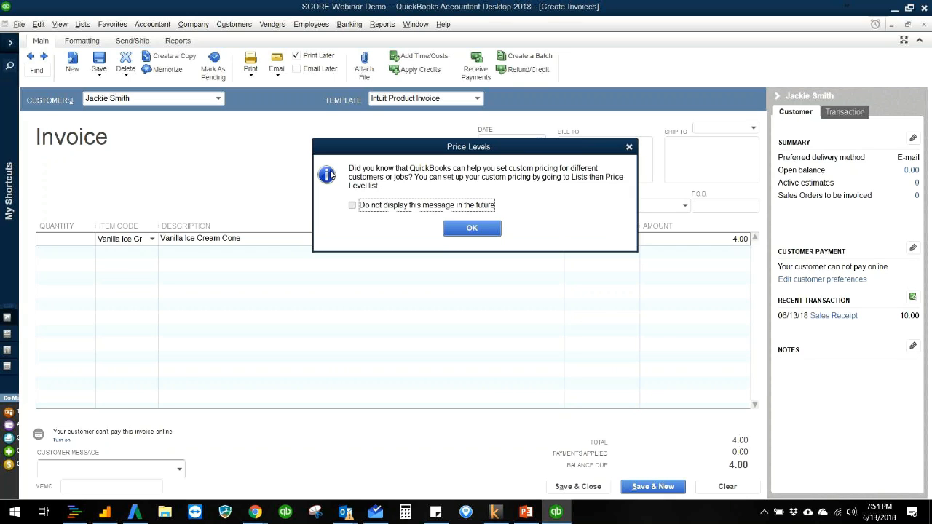
pyautogui.click(469, 229)
# - Set the Vanilla Ice Cream line's quantity to 2000
pyautogui.click(76, 243)
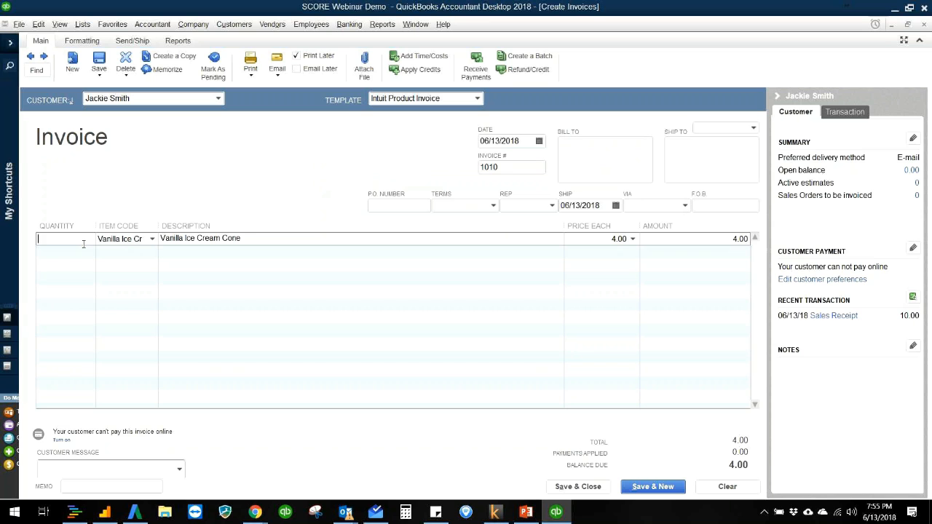
pyautogui.write('2000')
pyautogui.press('Tab')
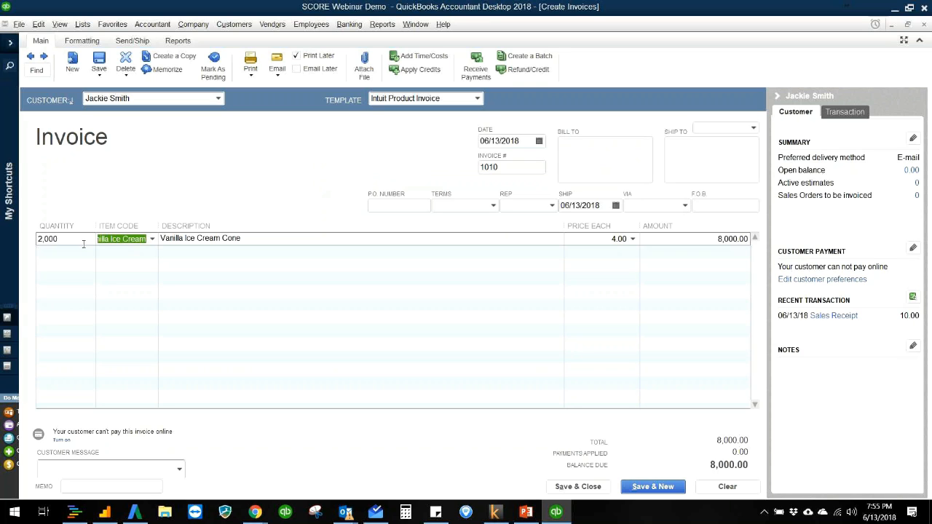
# - Set the Vanilla Ice Cream line's quantity to 500, and save and close the invoice
pyautogui.click(84, 243)
pyautogui.press('BackSpace')
pyautogui.write('500')
pyautogui.press('Tab')
pyautogui.click(581, 172)
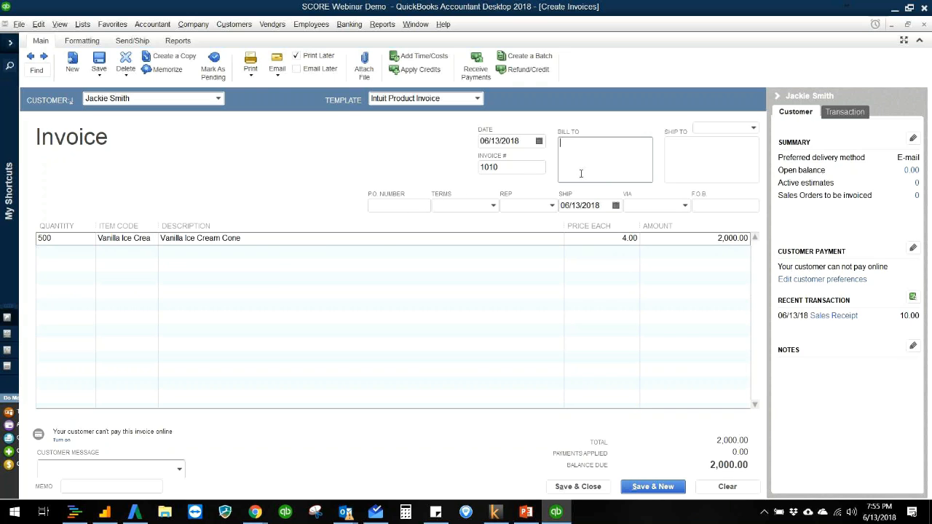
pyautogui.click(596, 488)
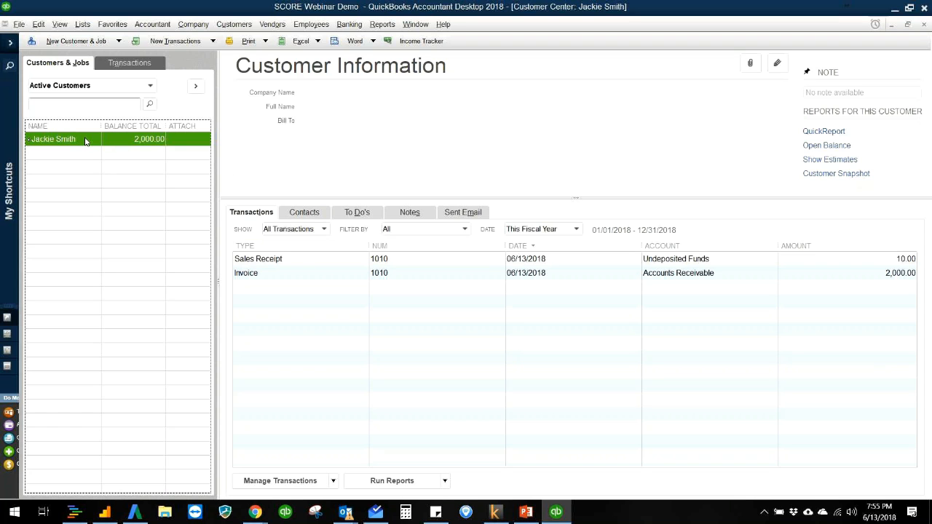
# - Review the customer's balance, sales receipt and invoice in the Customer Center, and open and close the invoice
pyautogui.click(661, 264)
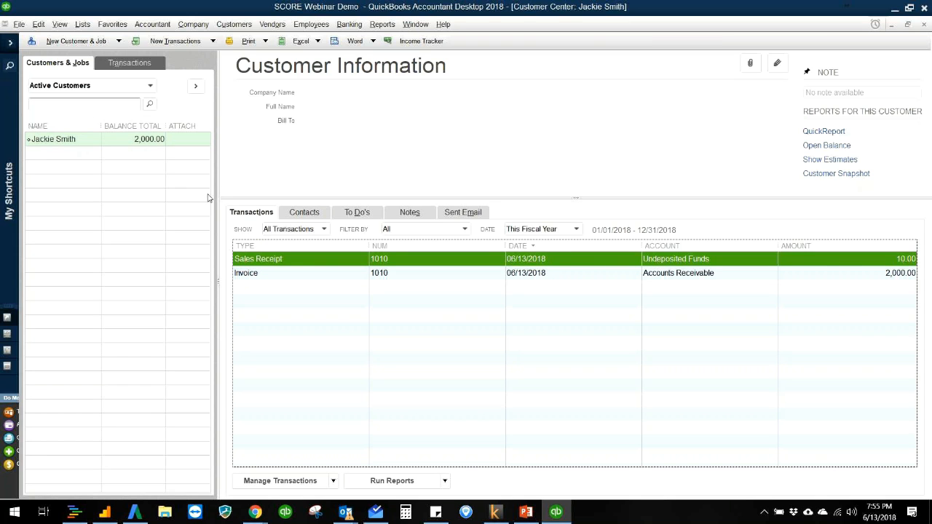
pyautogui.click(269, 274)
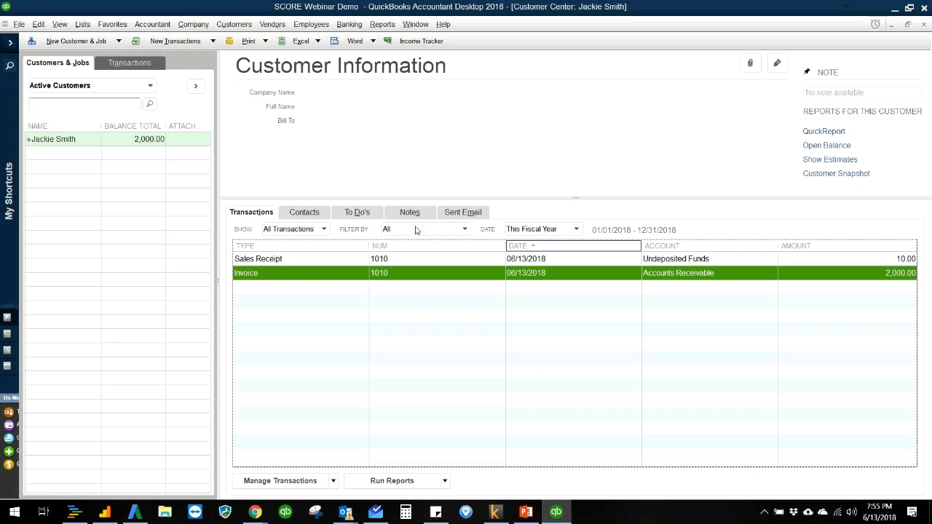
pyautogui.click(144, 147)
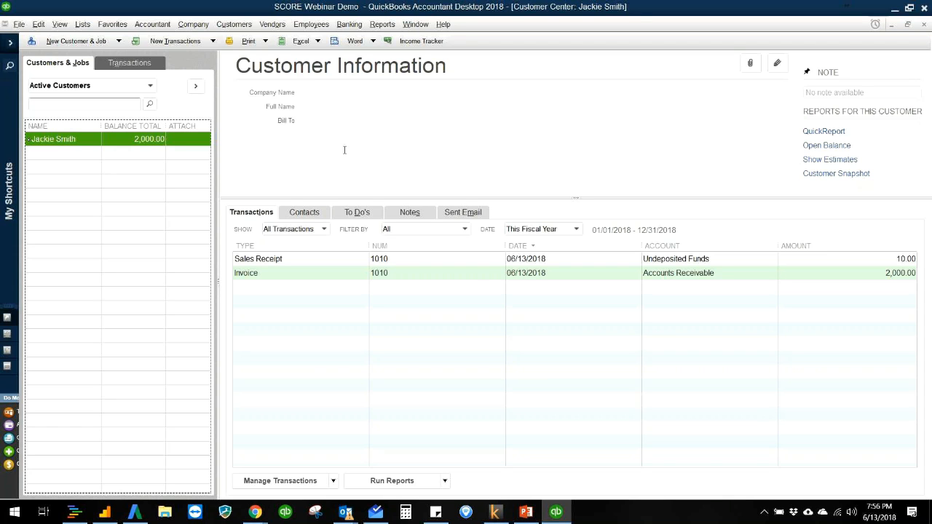
pyautogui.doubleClick(471, 279)
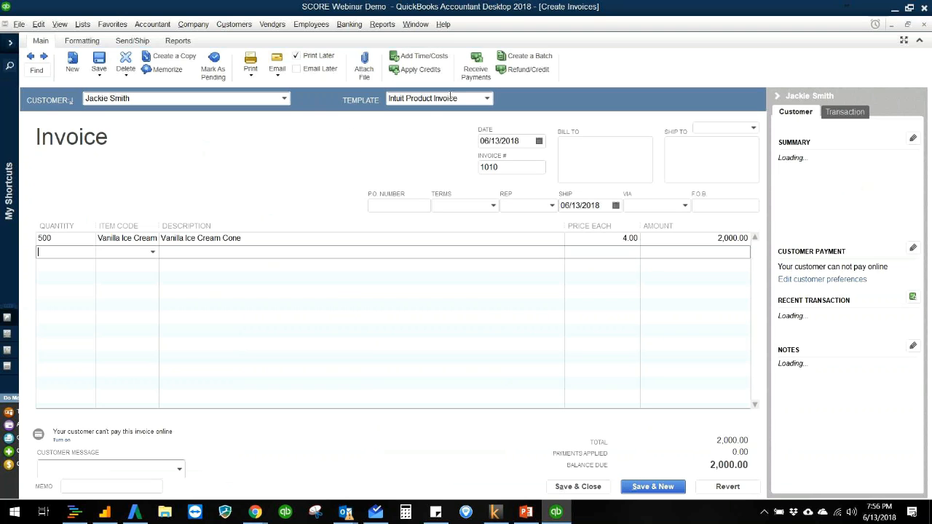
pyautogui.press('Escape')
pyautogui.click(204, 28)
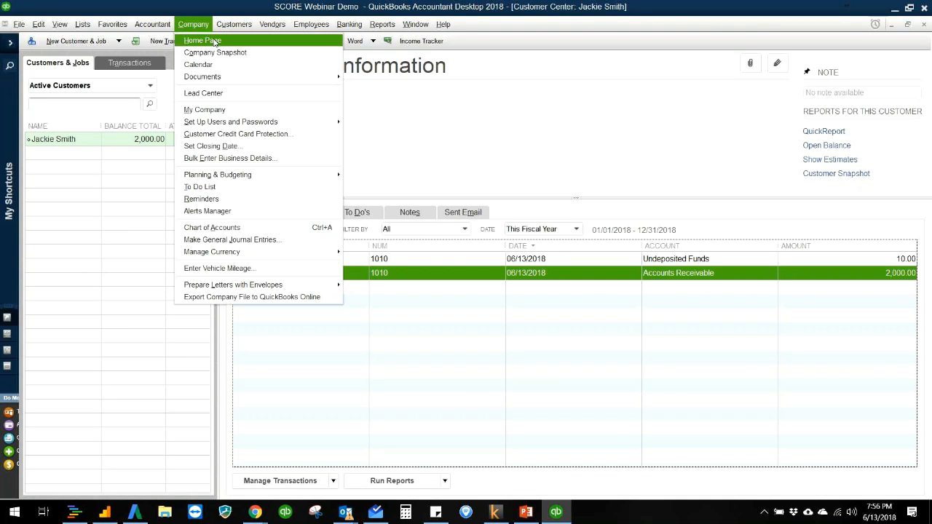
pyautogui.click(213, 41)
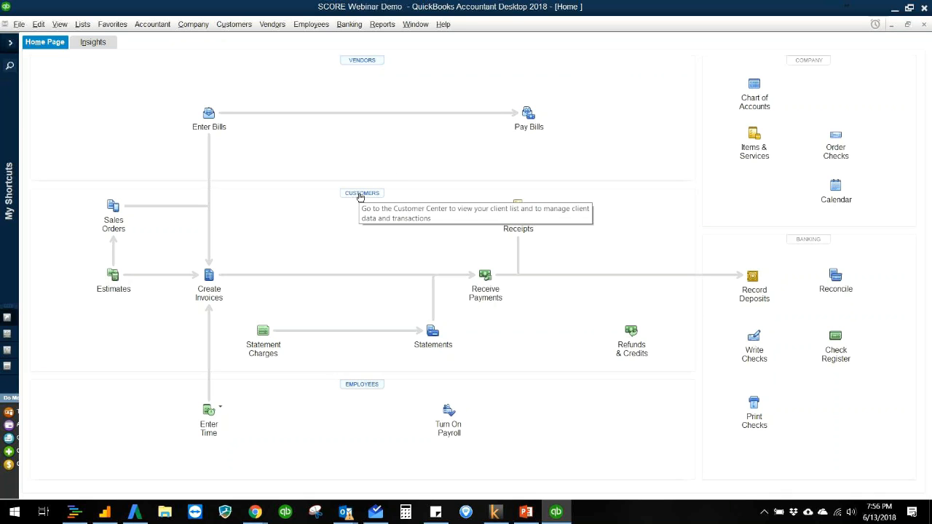
pyautogui.click(484, 282)
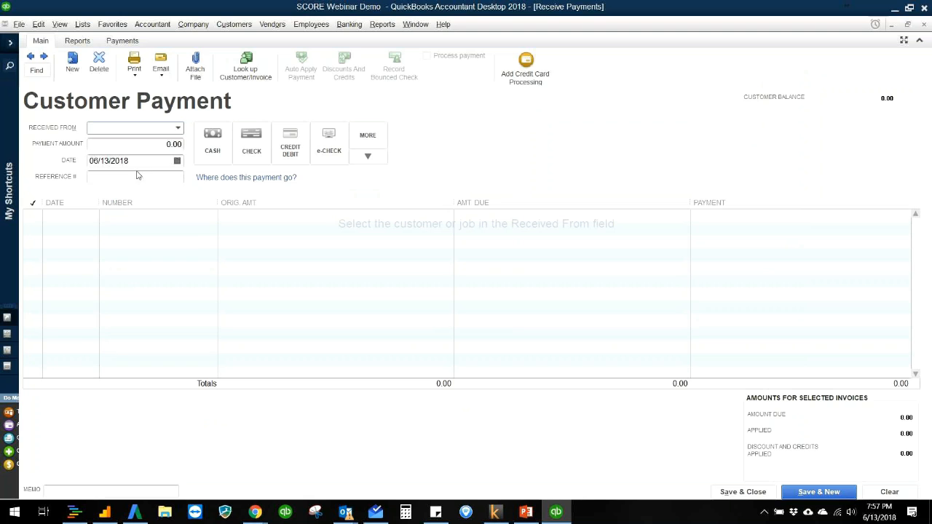
pyautogui.click(179, 128)
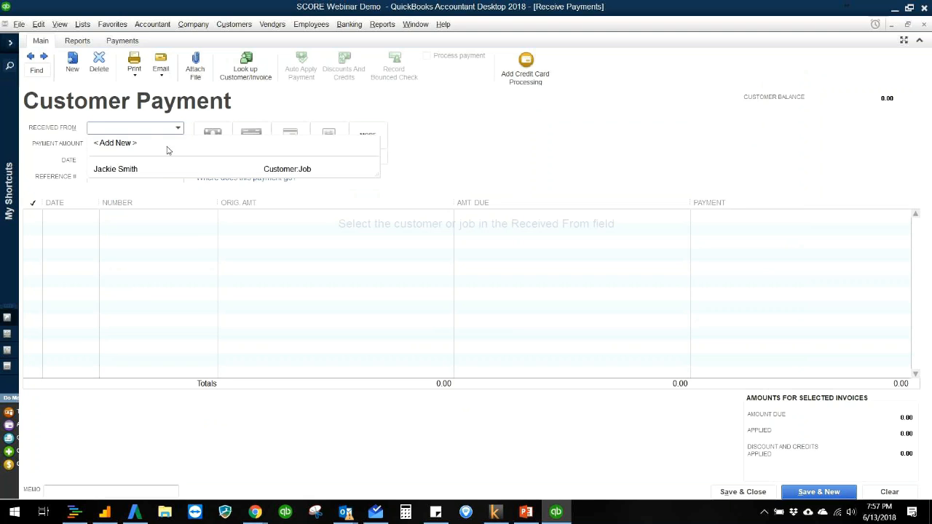
pyautogui.click(329, 113)
pyautogui.press('Escape')
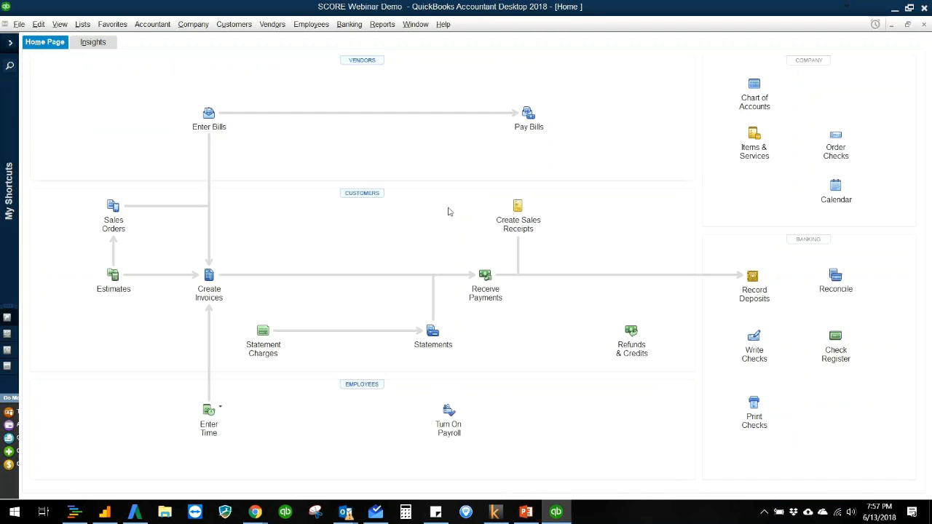
# - Open the customer's invoice 1010 from the Customer Center and start receiving a payment against it
pyautogui.click(361, 195)
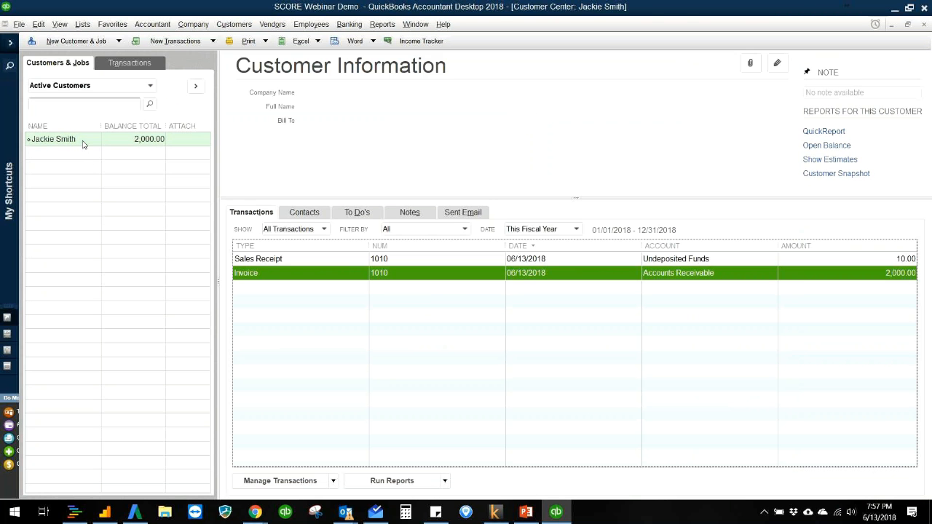
pyautogui.click(83, 142)
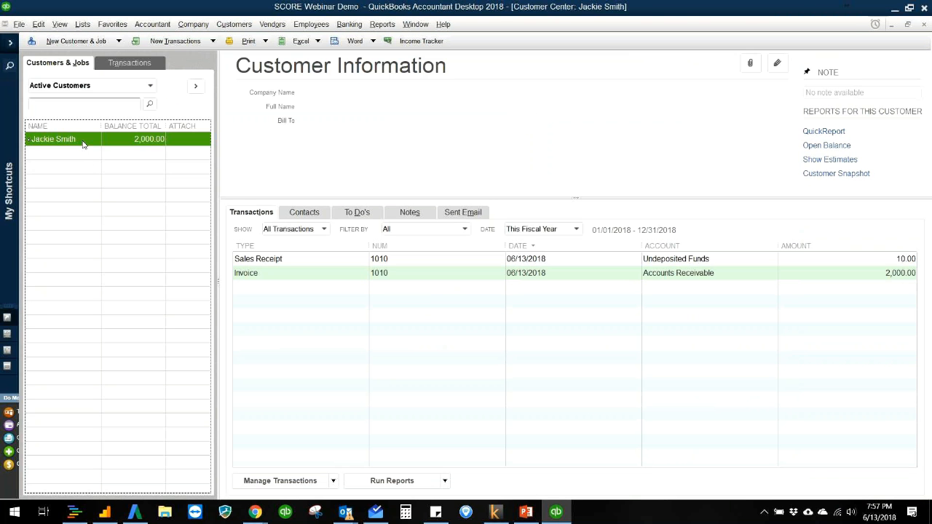
pyautogui.doubleClick(327, 275)
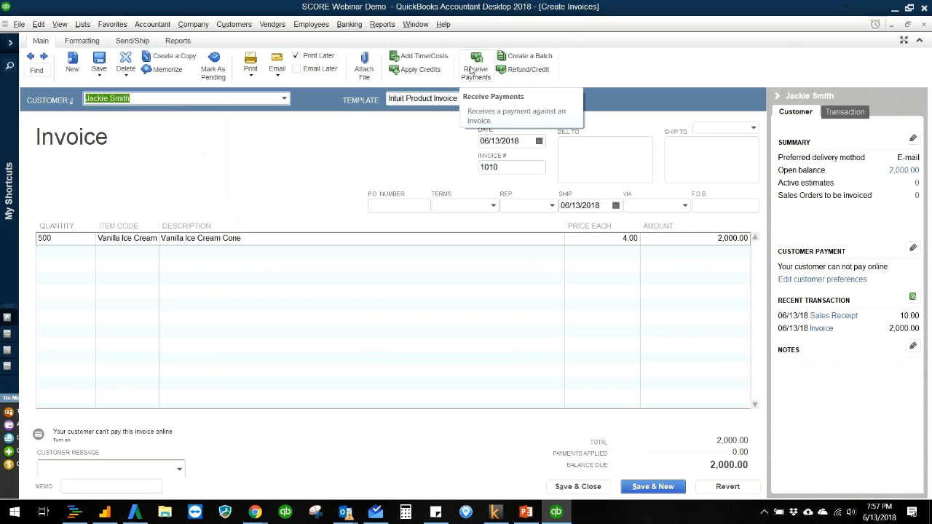
pyautogui.click(471, 70)
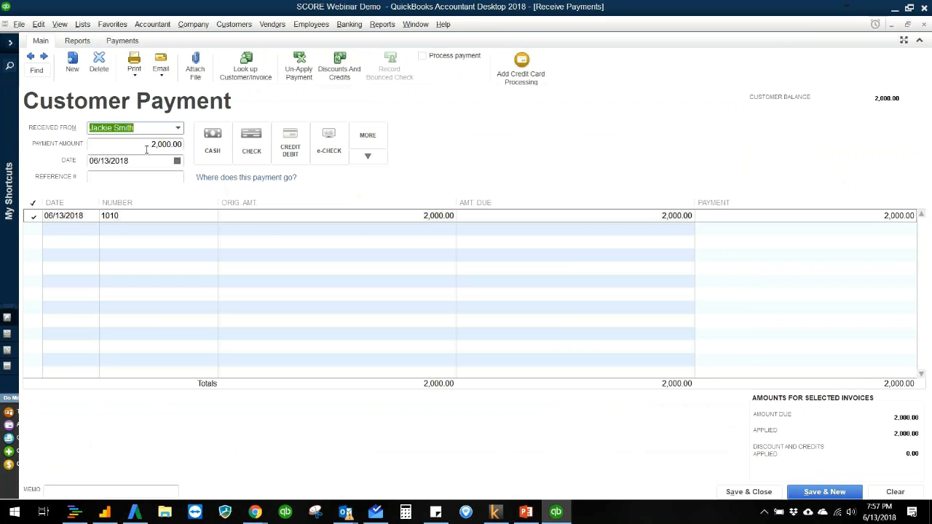
# - Set the payment against invoice 1010 to 1,000.00 and keep automatic payment calculation turned on
pyautogui.click(856, 216)
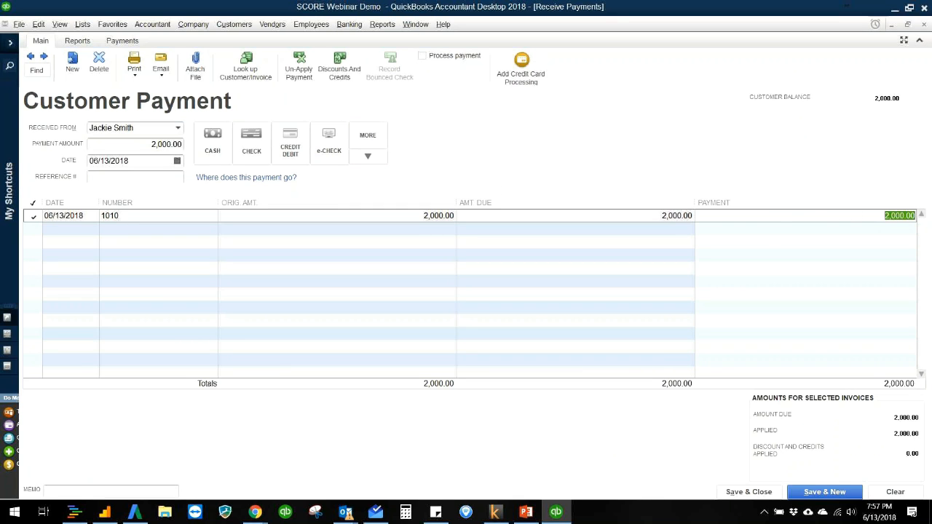
pyautogui.write('1000')
pyautogui.press('Tab')
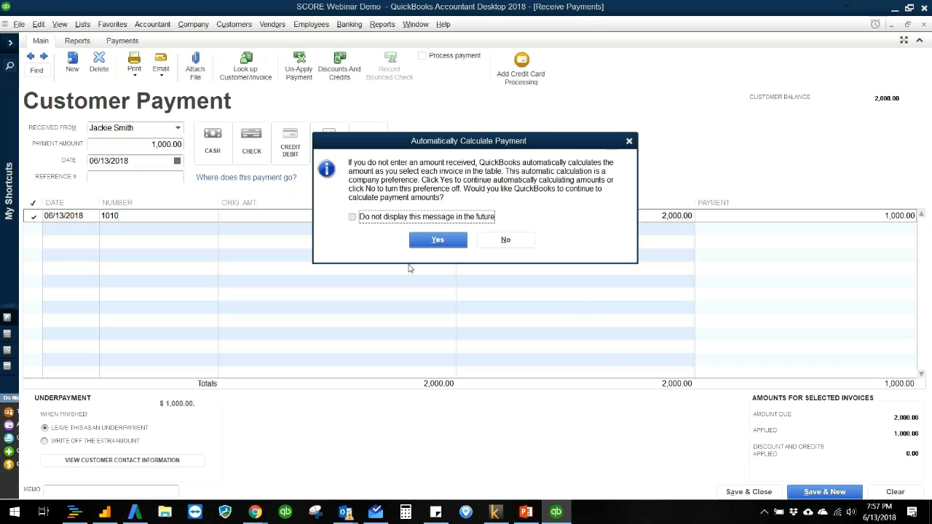
pyautogui.click(437, 241)
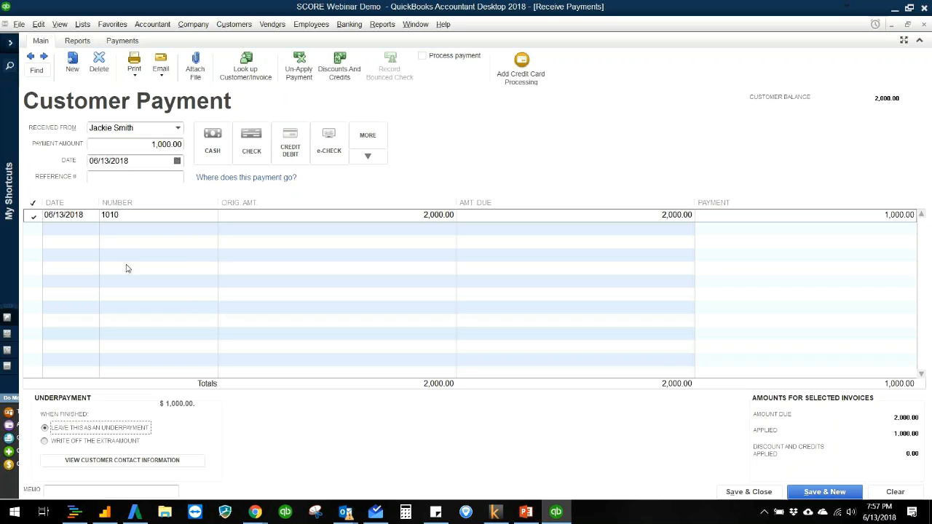
# - Enter reference number 124 for the customer payment, save and close it, and close the invoice
pyautogui.click(131, 178)
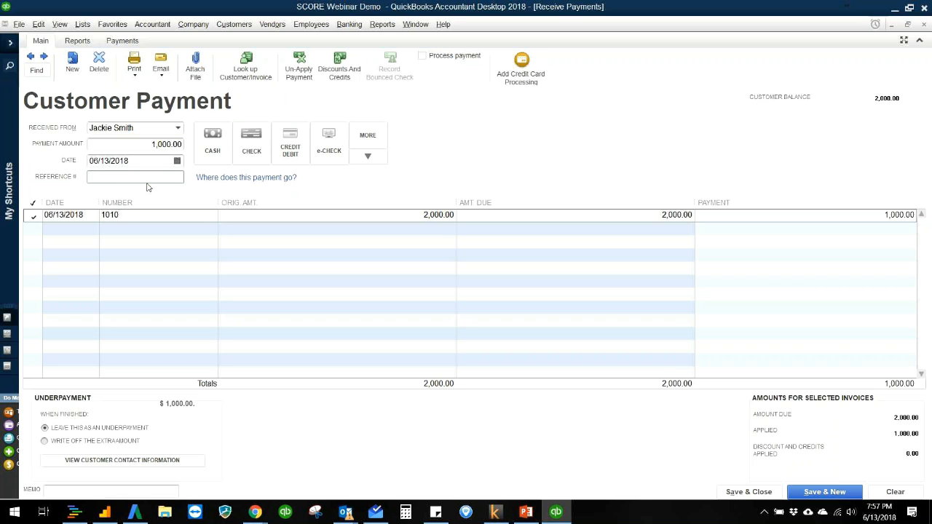
pyautogui.press('Tab')
pyautogui.click(741, 494)
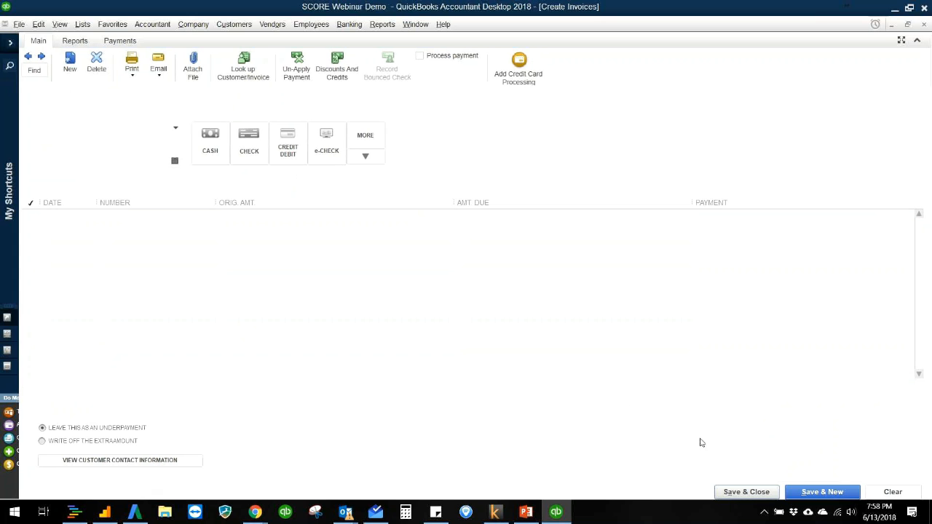
pyautogui.press('Escape')
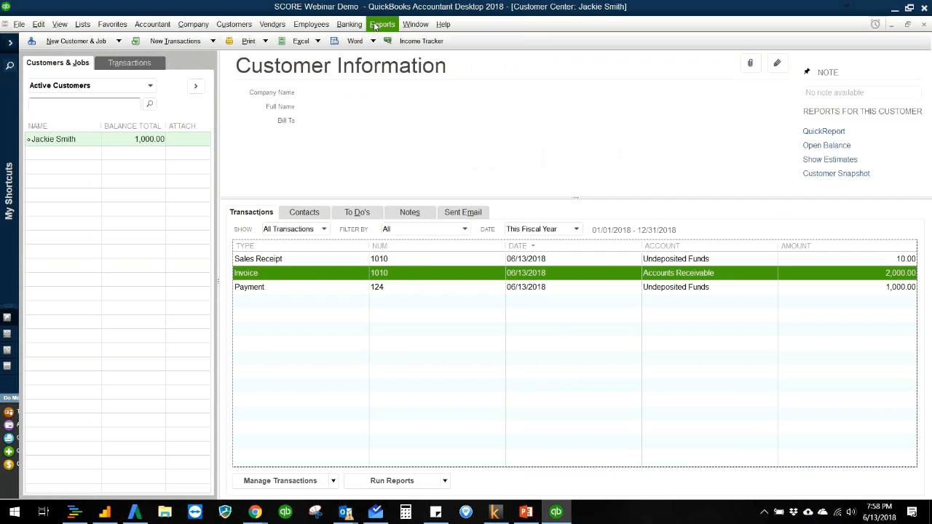
# - Run the Profit & Loss Standard report, examine the Ice Cream Income transactions on cash and accrual basis, and close both reports
pyautogui.click(375, 27)
pyautogui.moveTo(437, 129)
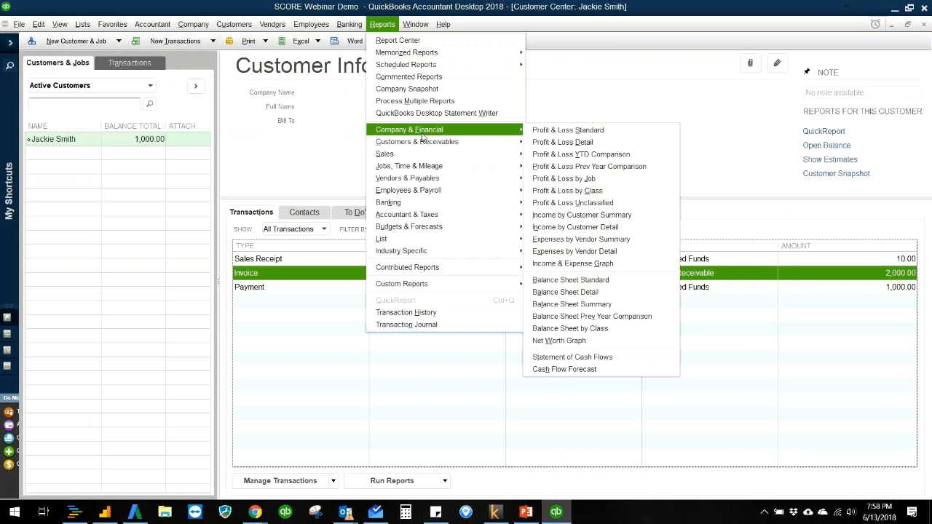
pyautogui.click(593, 131)
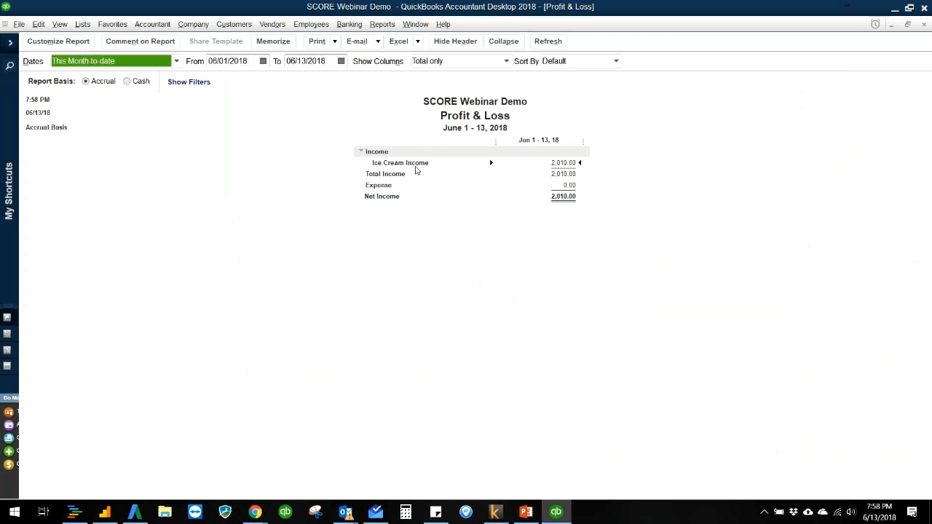
pyautogui.doubleClick(572, 163)
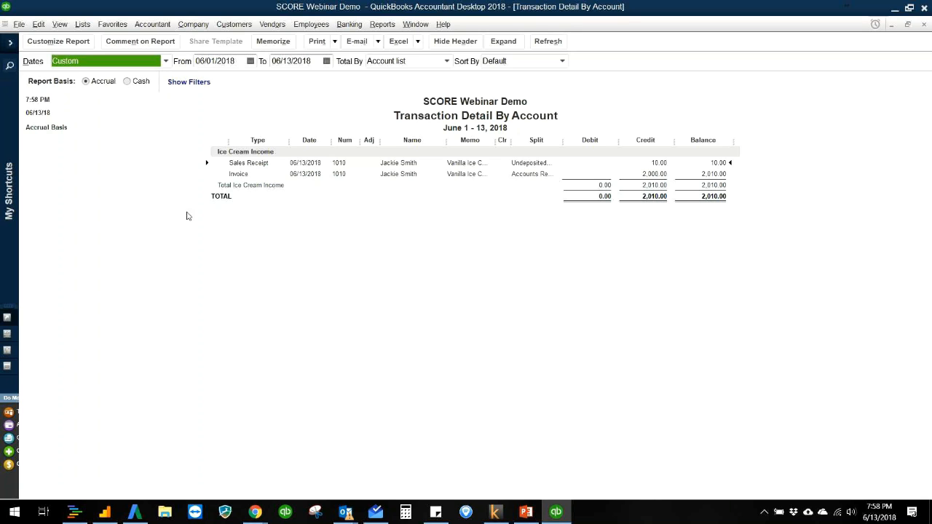
pyautogui.click(127, 82)
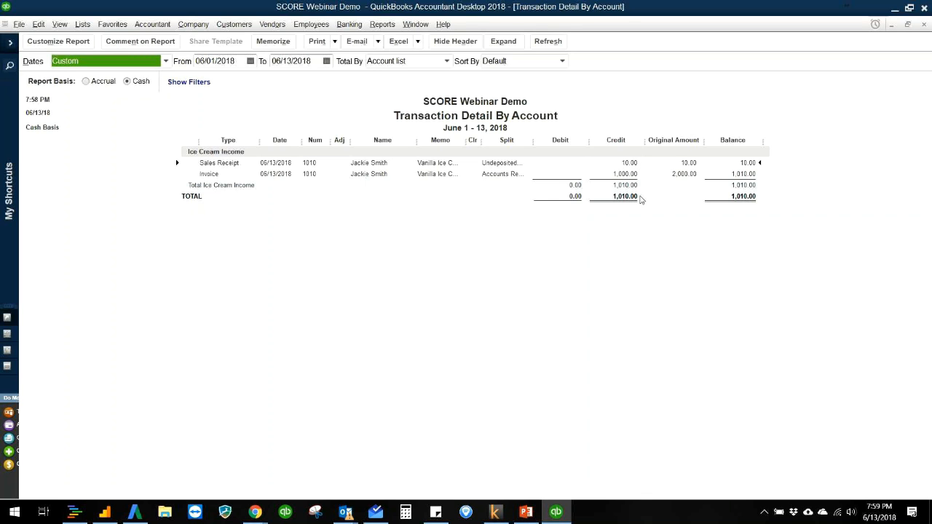
pyautogui.click(86, 82)
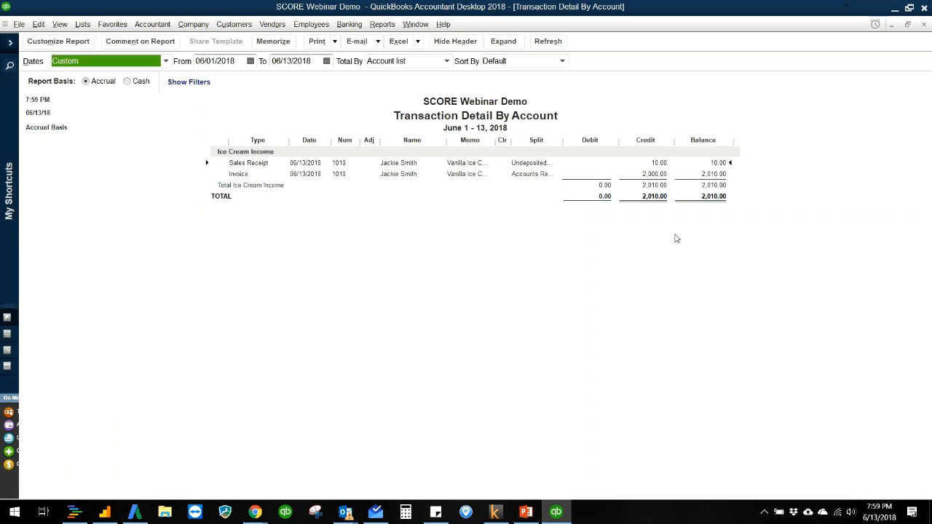
pyautogui.press('Escape')
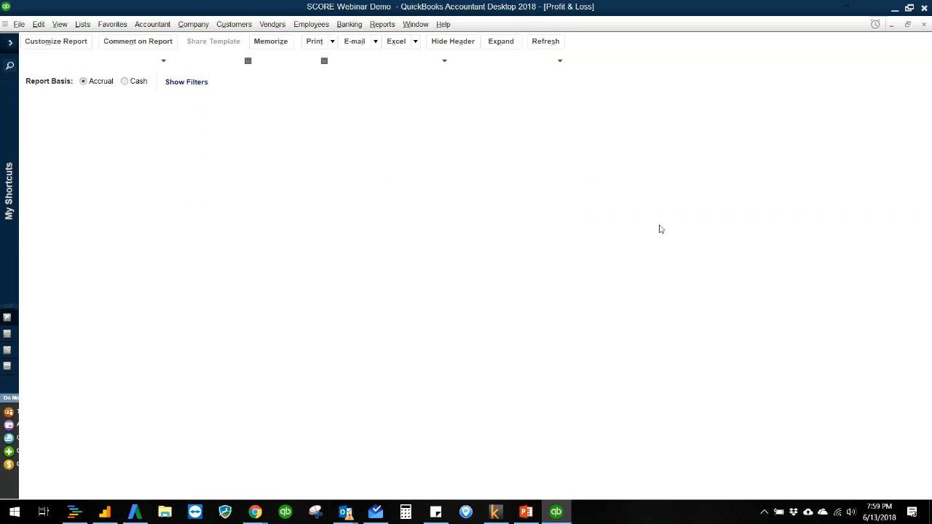
pyautogui.press('Escape')
# - Run the Balance Sheet Standard report and examine the transactions behind the Chase Checking balance
pyautogui.click(381, 24)
pyautogui.moveTo(442, 131)
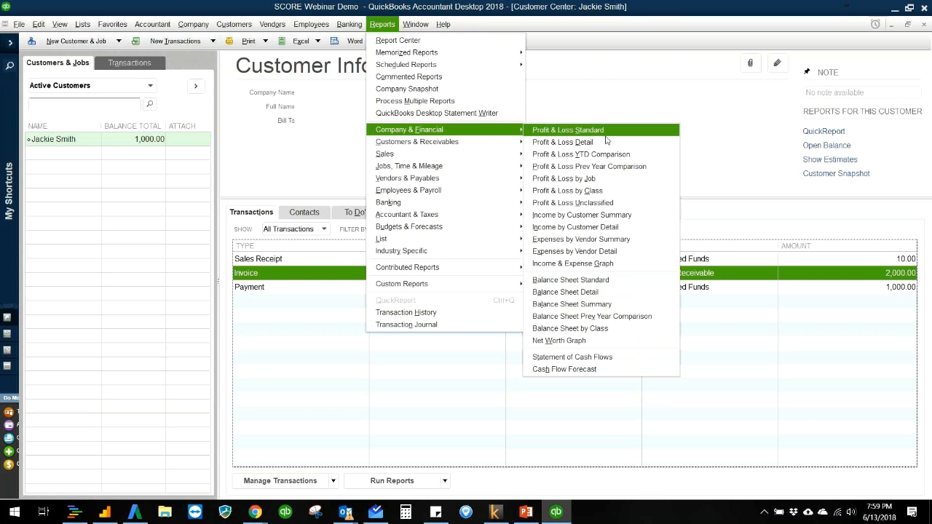
pyautogui.click(595, 280)
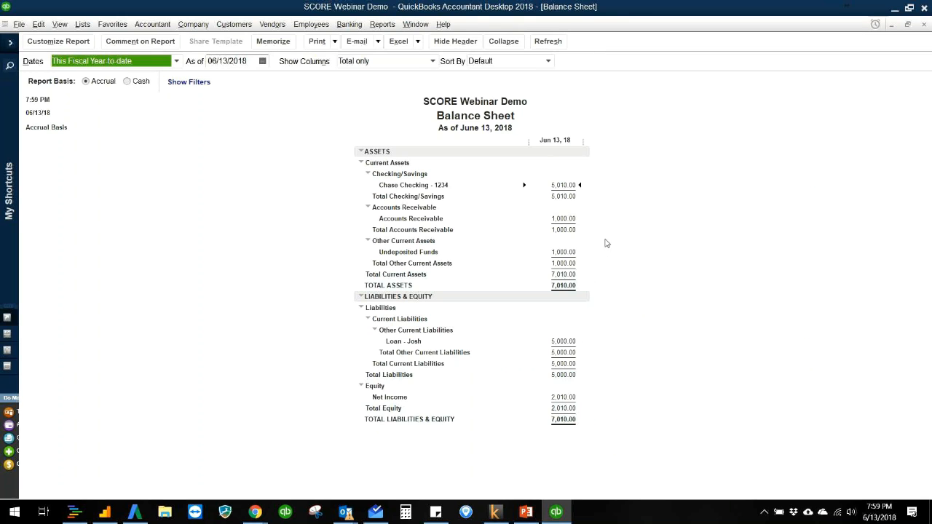
pyautogui.doubleClick(570, 185)
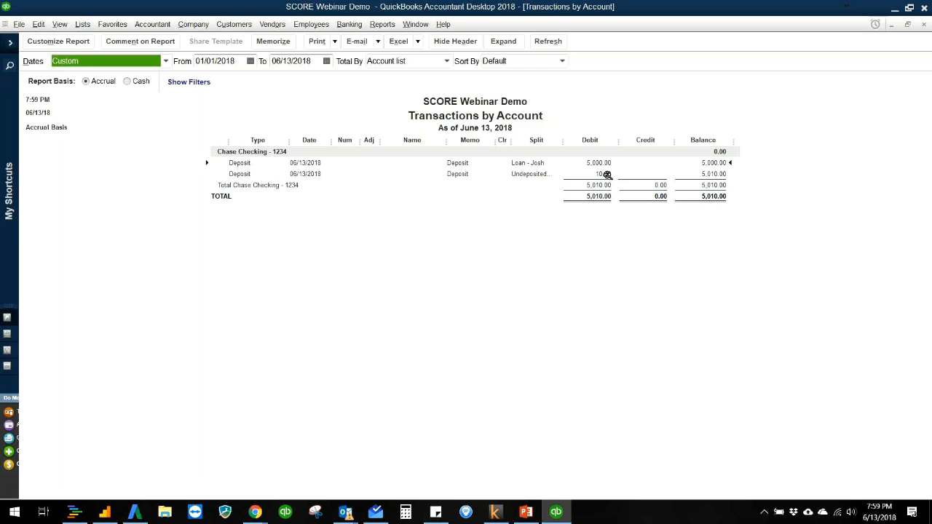
pyautogui.press('Escape')
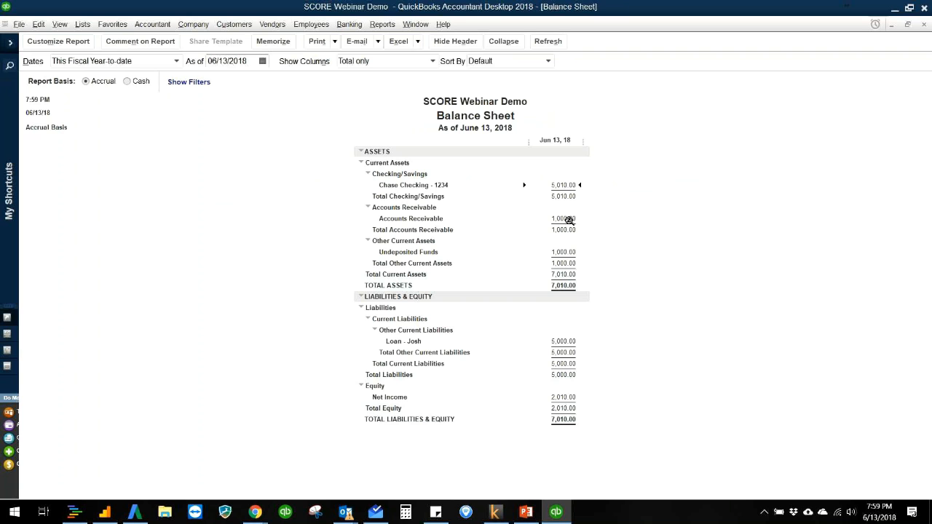
# - Examine the transactions behind the Accounts Receivable and Undeposited Funds balances on the balance sheet, and close the report
pyautogui.doubleClick(569, 219)
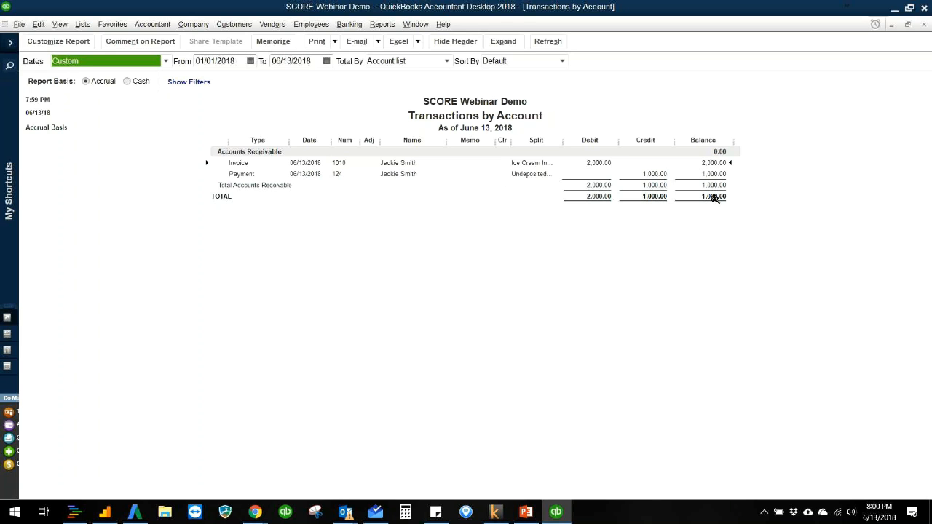
pyautogui.press('Escape')
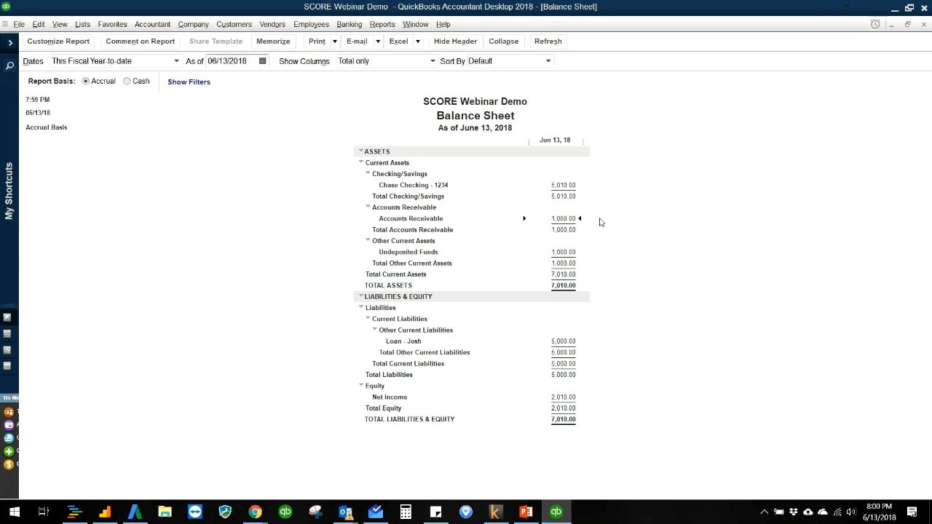
pyautogui.doubleClick(570, 253)
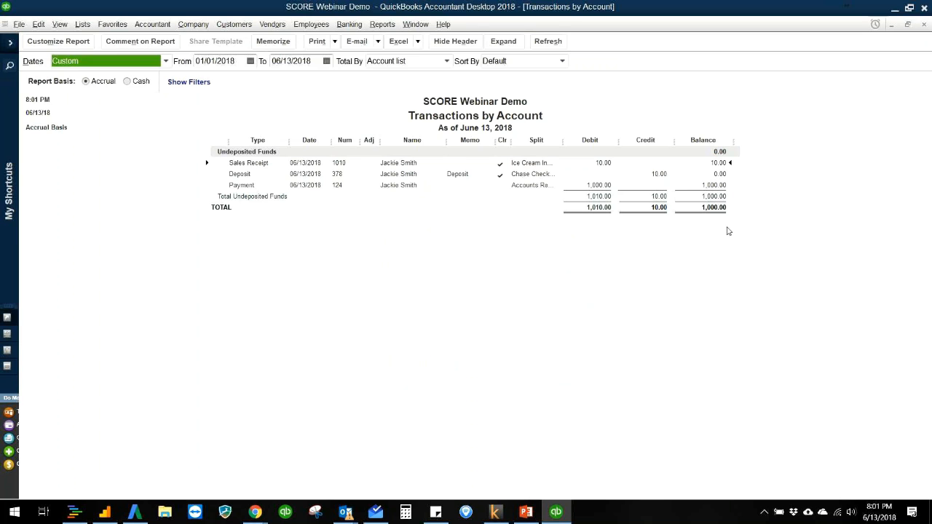
pyautogui.press('Escape')
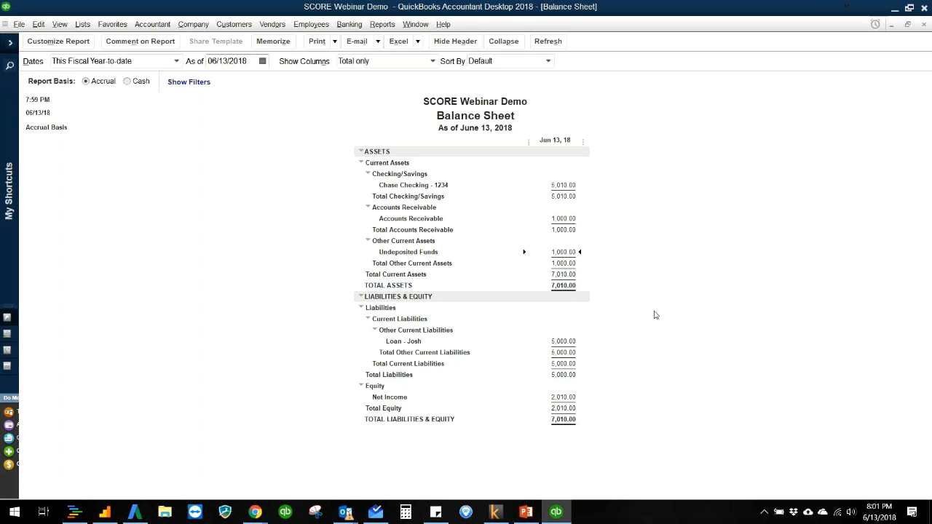
pyautogui.doubleClick(577, 251)
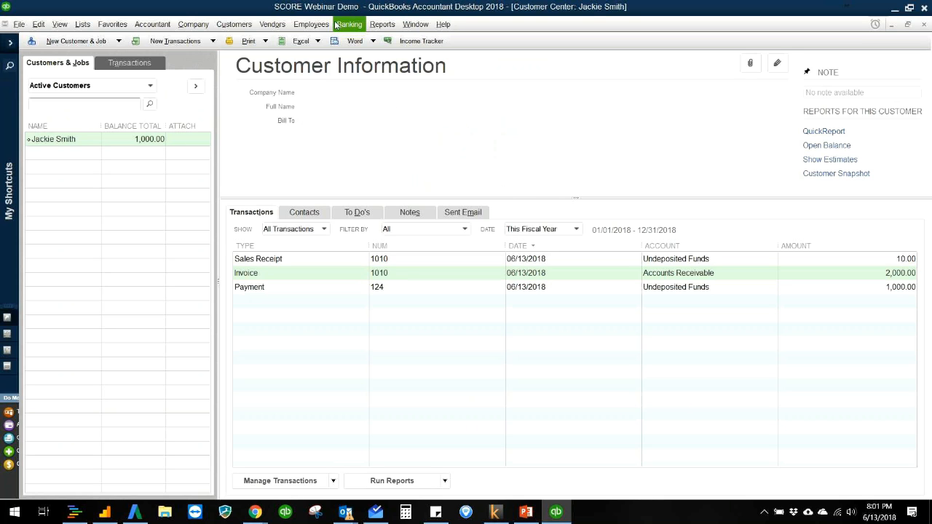
# - Return to the Home Page and open the Vendor Center
pyautogui.click(277, 27)
pyautogui.moveTo(291, 30)
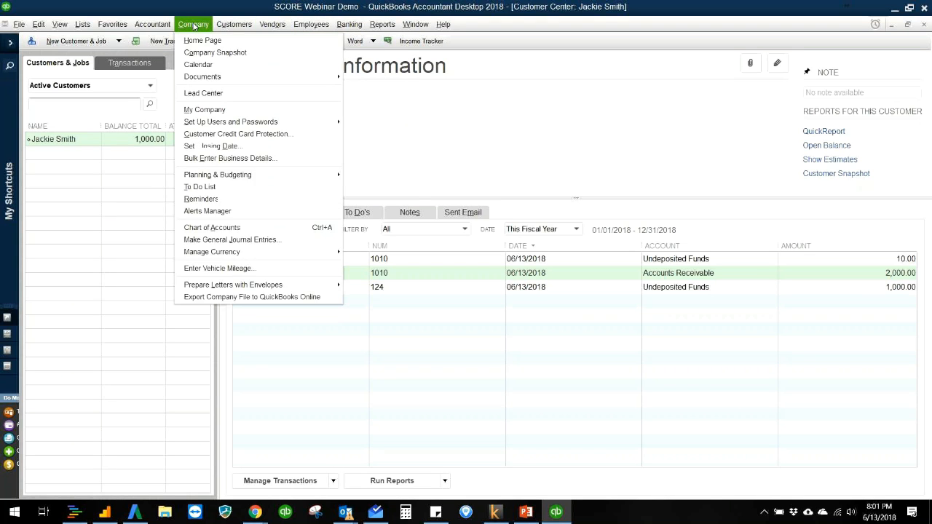
pyautogui.click(192, 39)
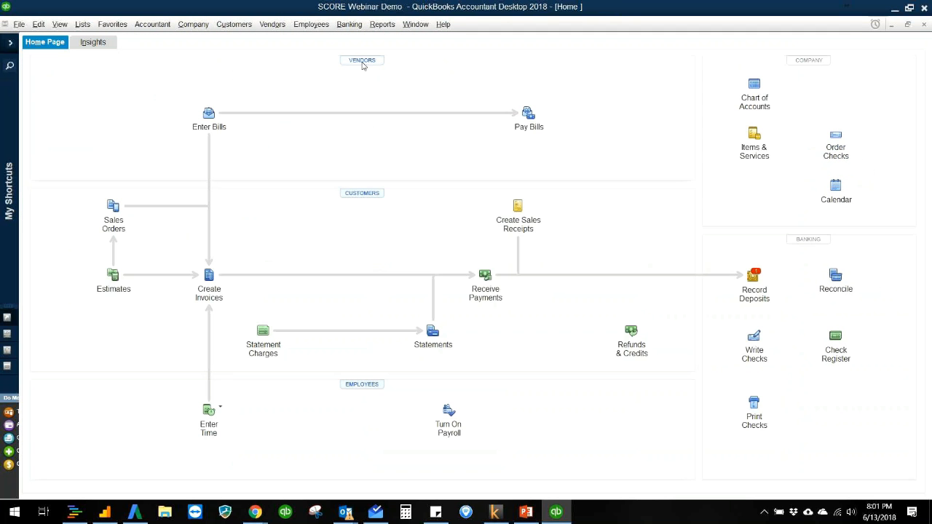
pyautogui.click(361, 61)
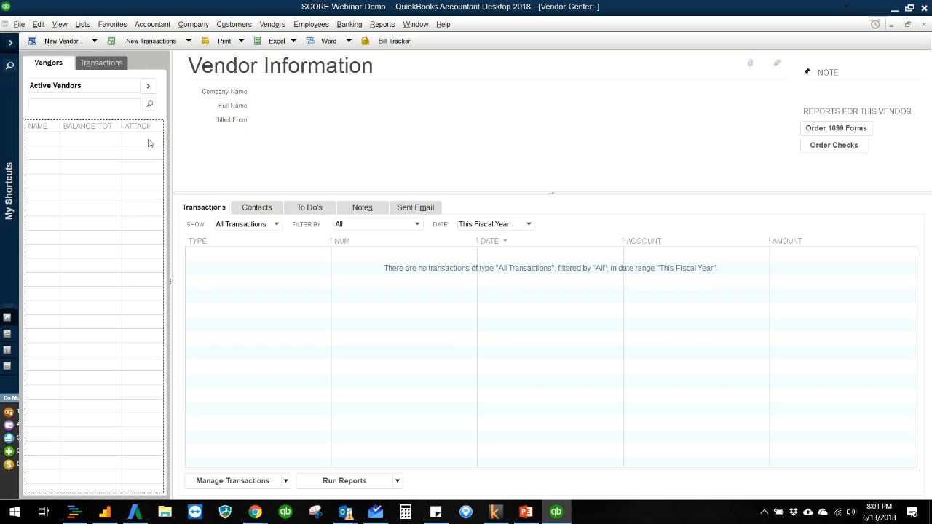
pyautogui.click(76, 41)
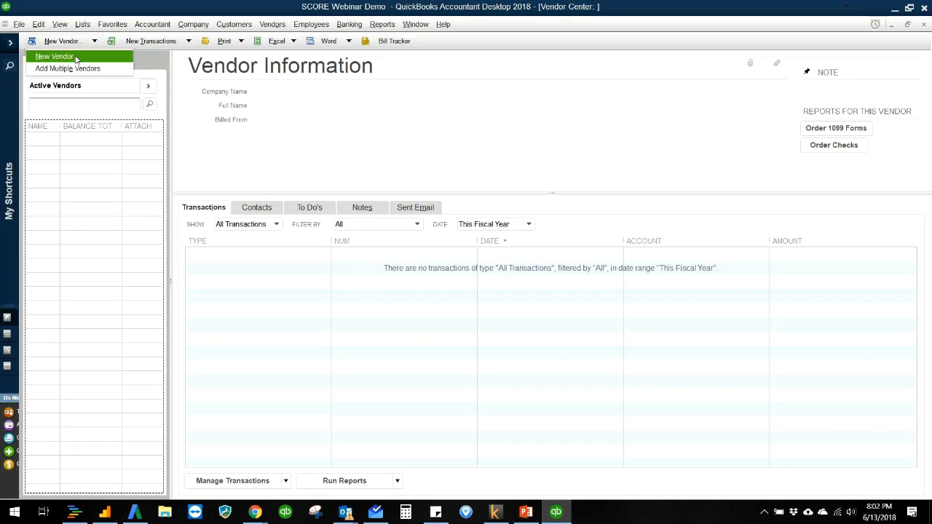
pyautogui.click(76, 58)
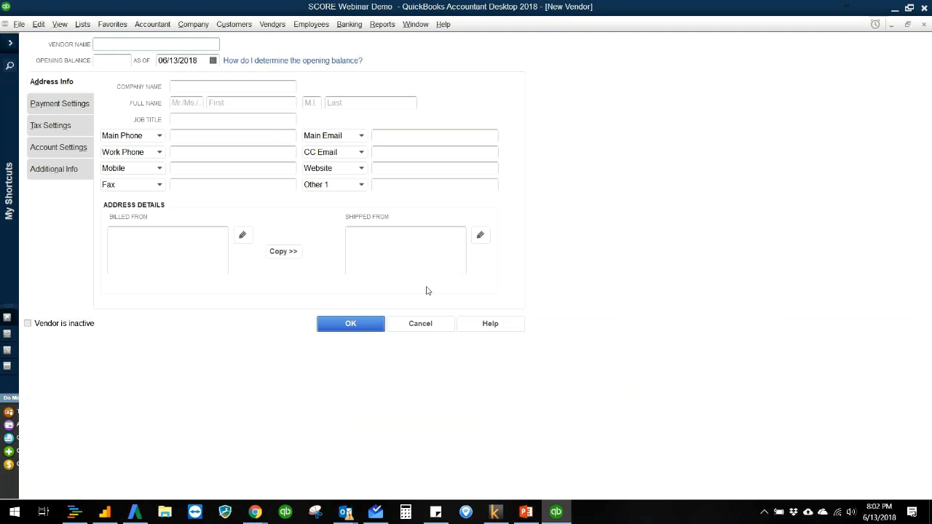
pyautogui.click(433, 330)
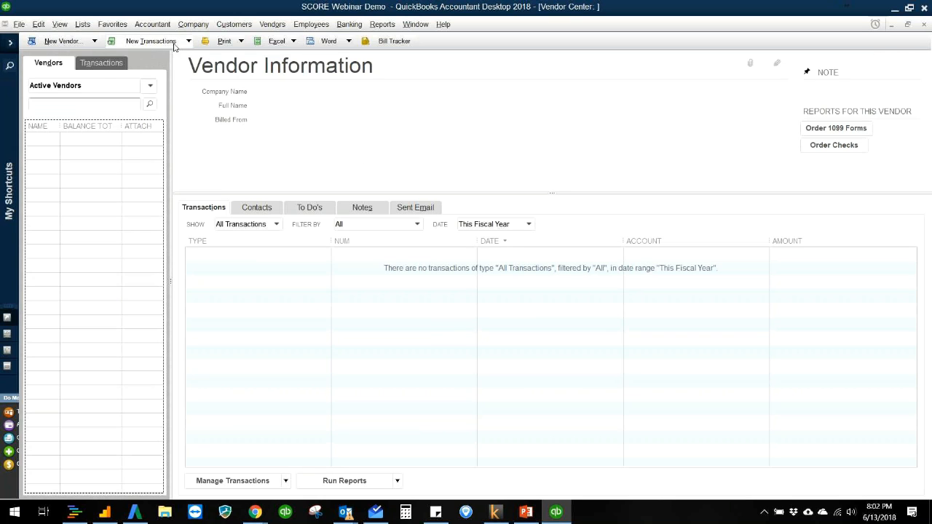
# - Start a new bill for Acme Ice Cream Co. and quick-add the company to the vendor list
pyautogui.click(175, 43)
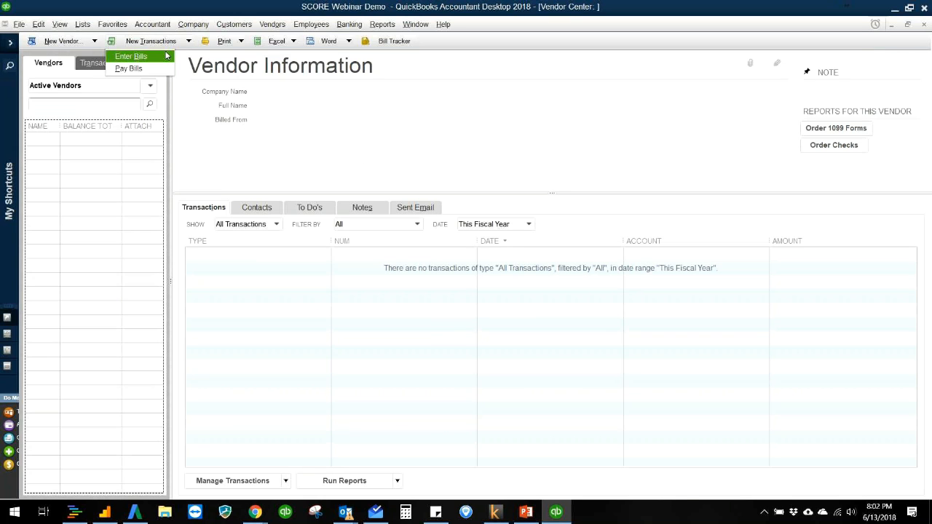
pyautogui.click(166, 56)
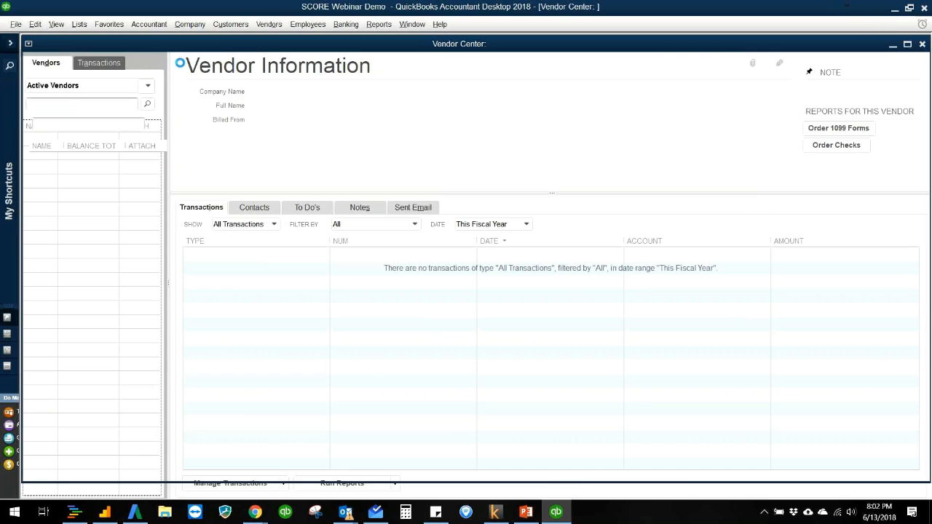
pyautogui.click(255, 147)
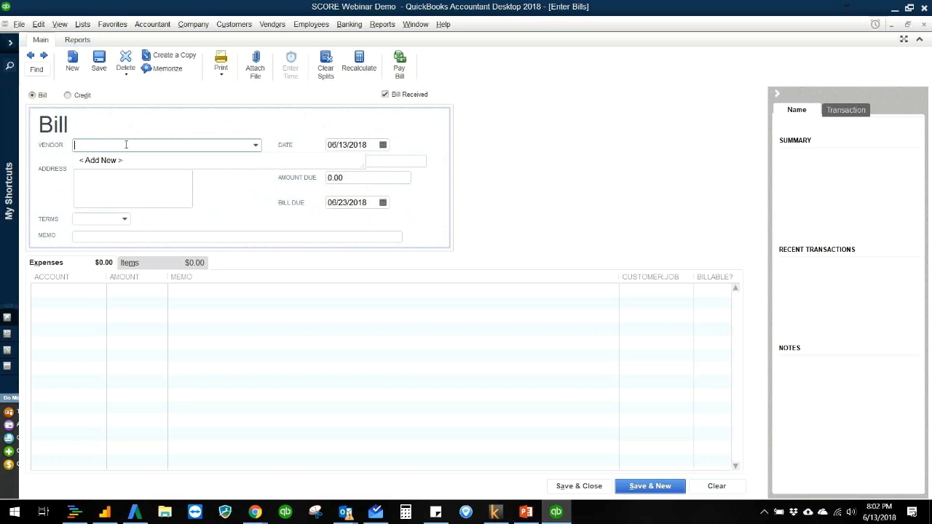
pyautogui.write('Acme Ice Cream Co.')
pyautogui.press('Tab')
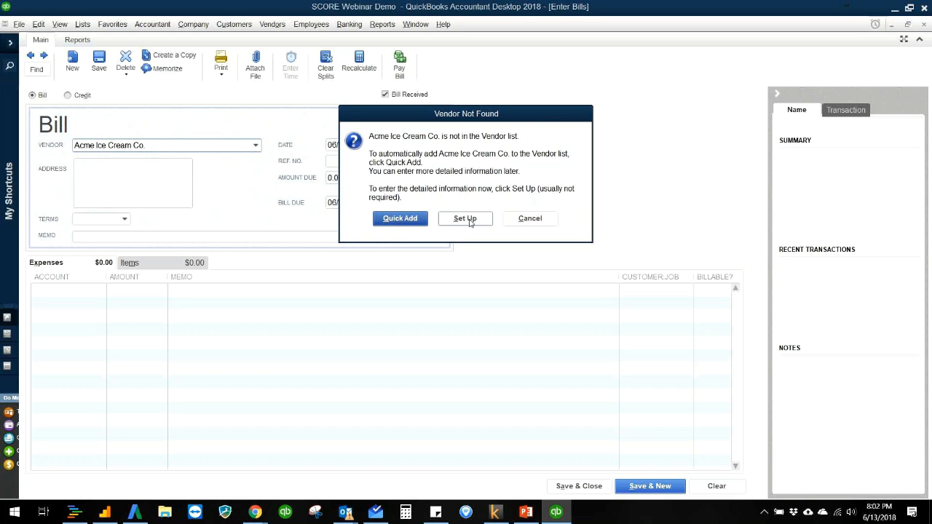
pyautogui.click(422, 225)
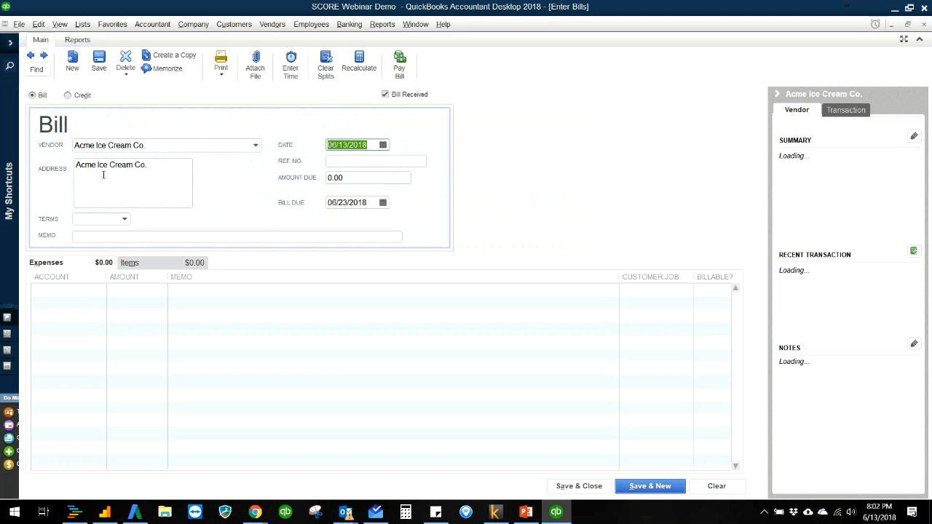
# - Try to add the Vanilla Ice Cream item to the Acme Ice Cream Co. bill
pyautogui.click(358, 179)
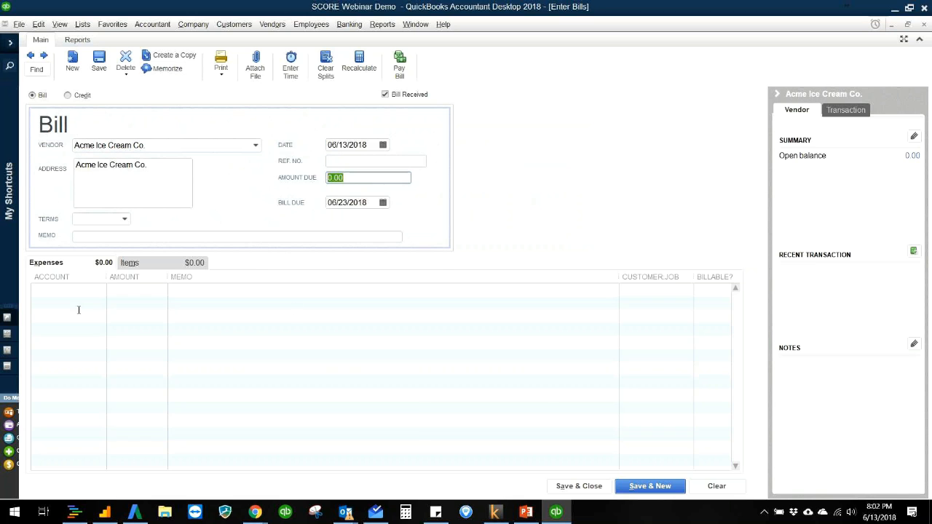
pyautogui.click(154, 267)
pyautogui.click(170, 291)
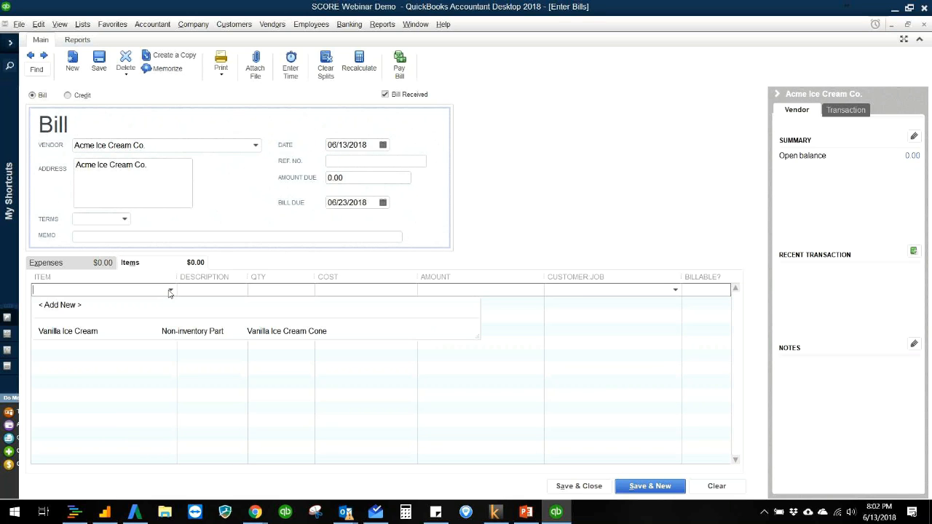
pyautogui.click(161, 335)
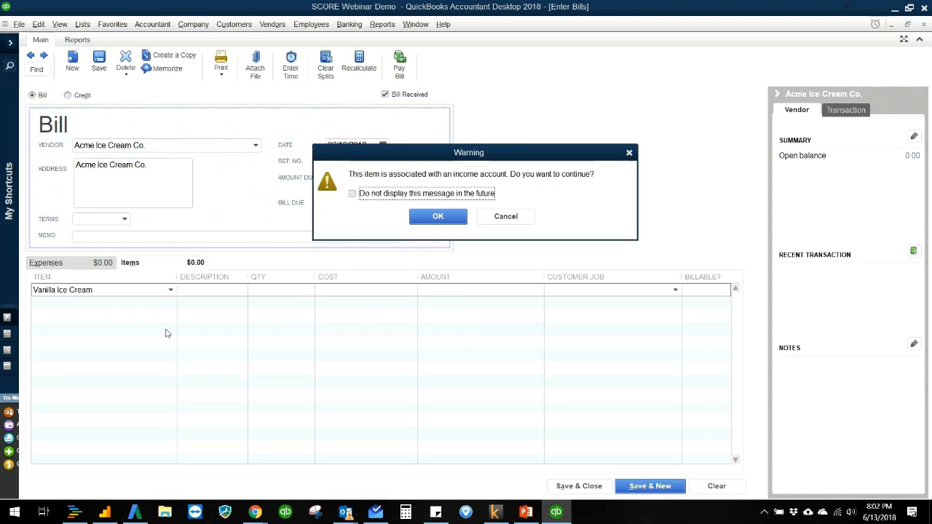
pyautogui.click(505, 217)
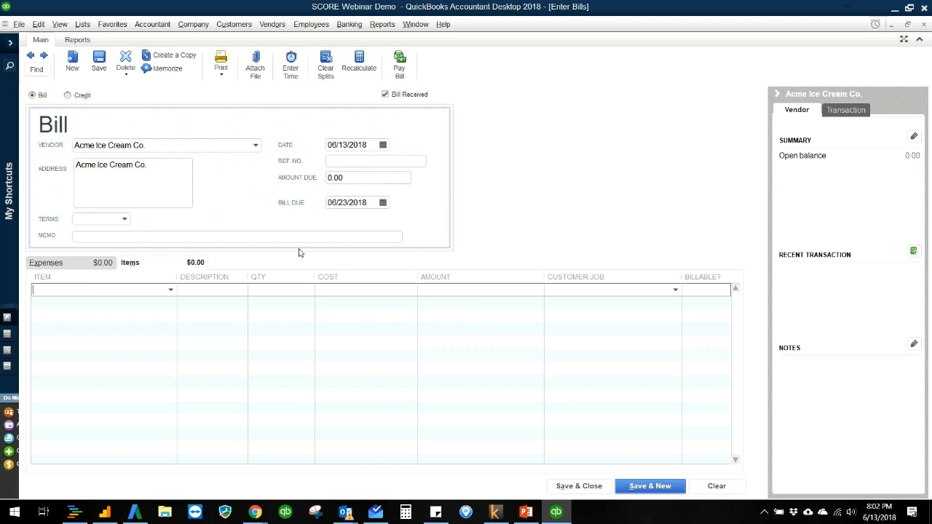
# - Edit the Vanilla Ice Cream item in the Item List and mark it as used in assemblies or purchased for a specific customer:job
pyautogui.click(87, 26)
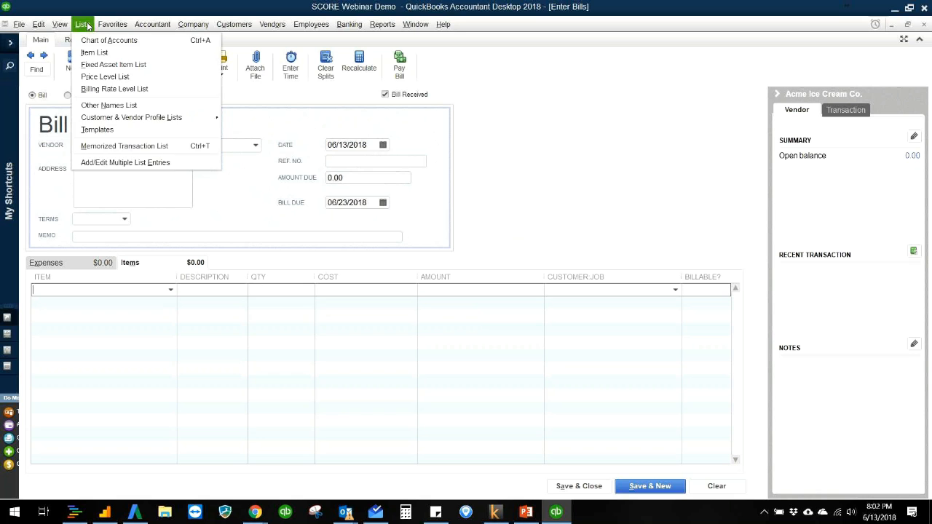
pyautogui.click(96, 55)
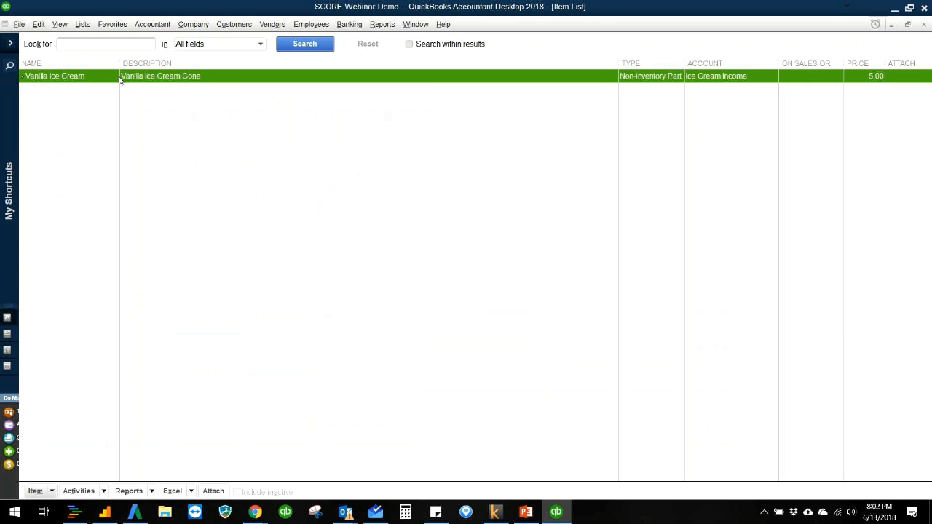
pyautogui.doubleClick(120, 76)
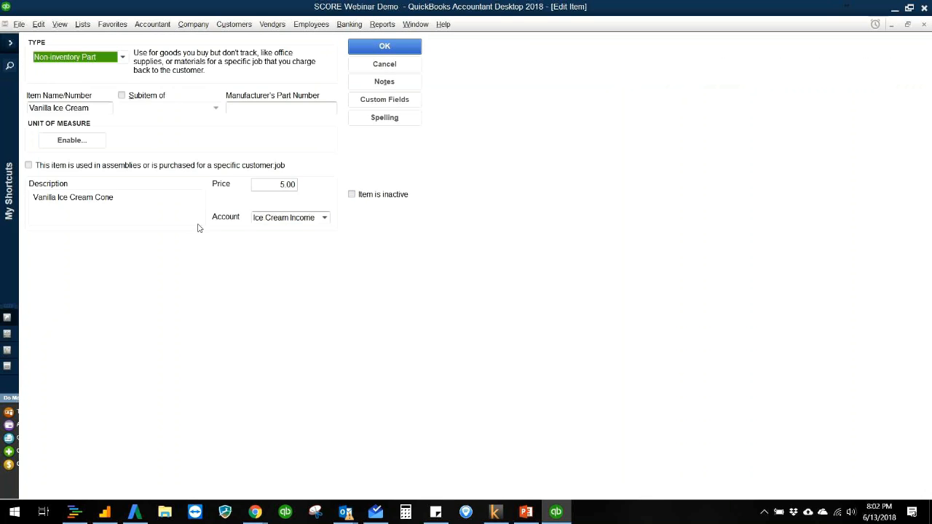
pyautogui.click(59, 166)
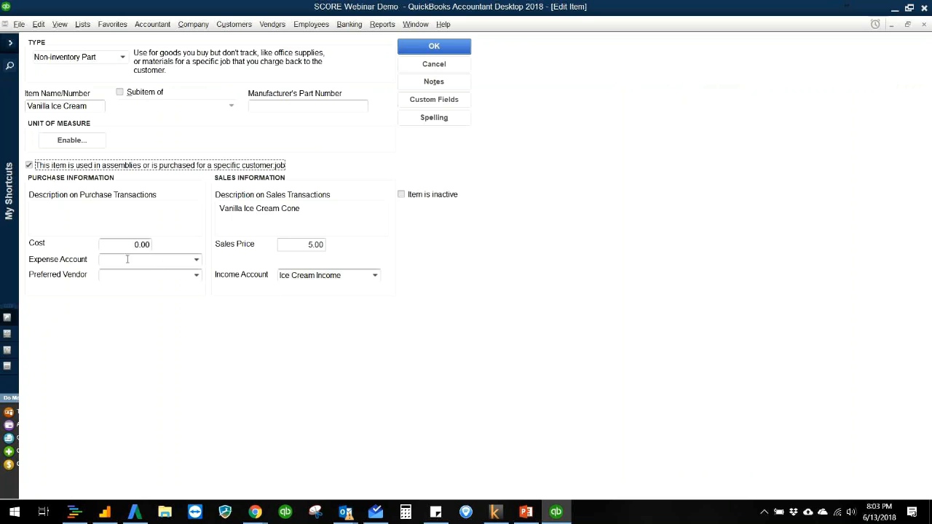
# - Create the Cost of Goods Sold account Ice Cream COGS as the item's expense account, and save the item with existing transactions updated
pyautogui.click(152, 261)
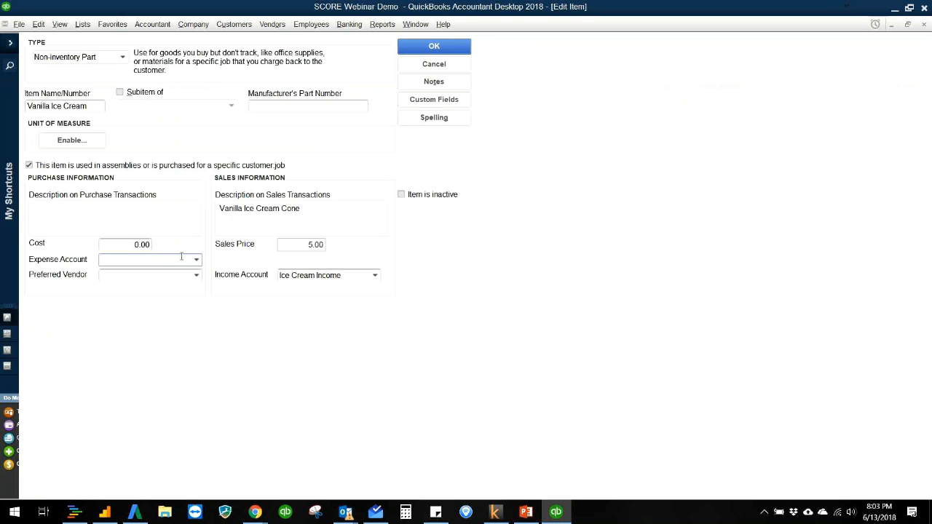
pyautogui.write('Ice Cream')
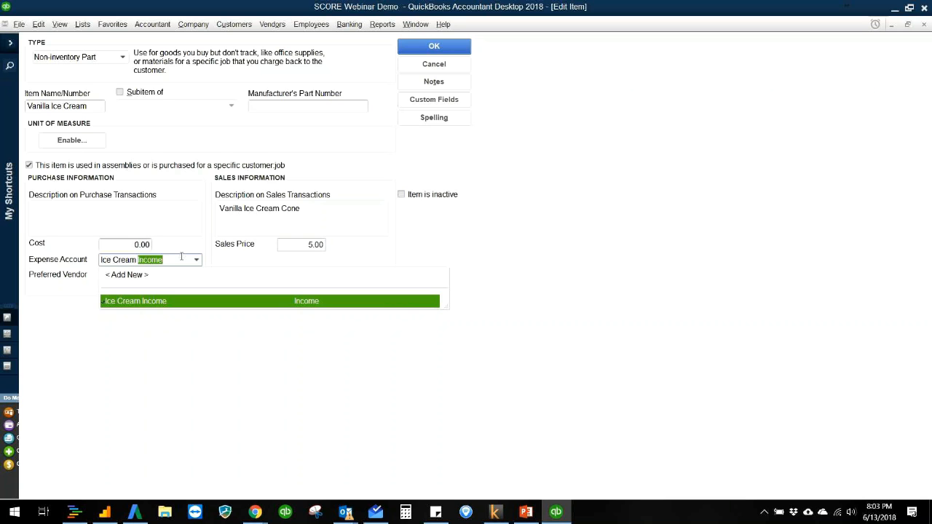
pyautogui.write('CO')
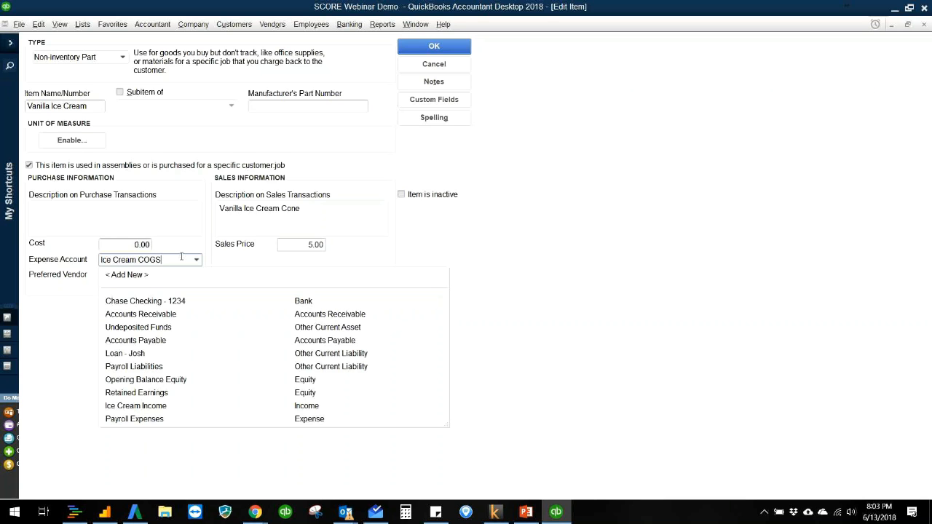
pyautogui.write('GS')
pyautogui.press('Tab')
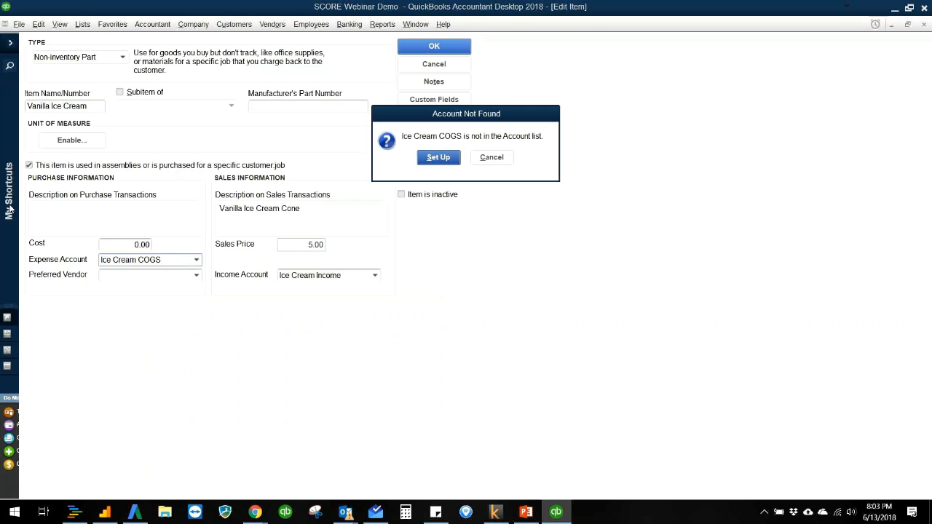
pyautogui.click(435, 158)
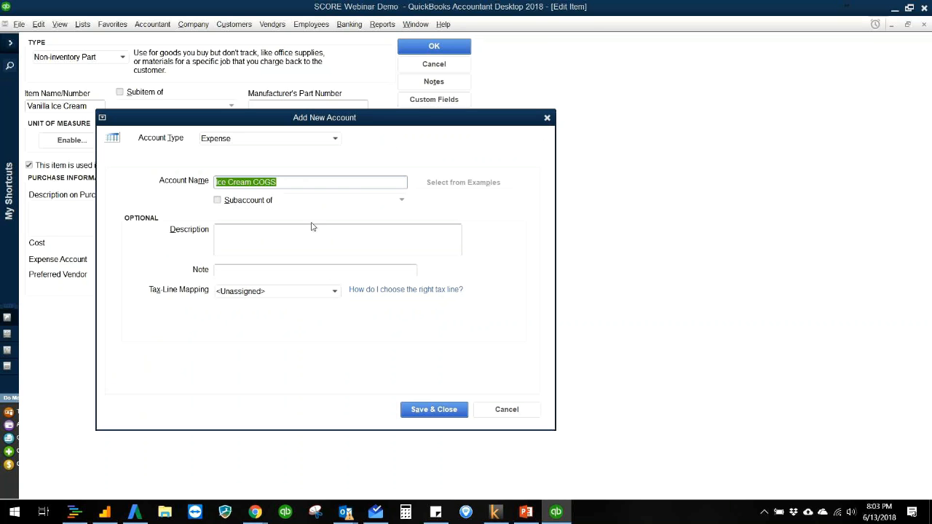
pyautogui.click(312, 141)
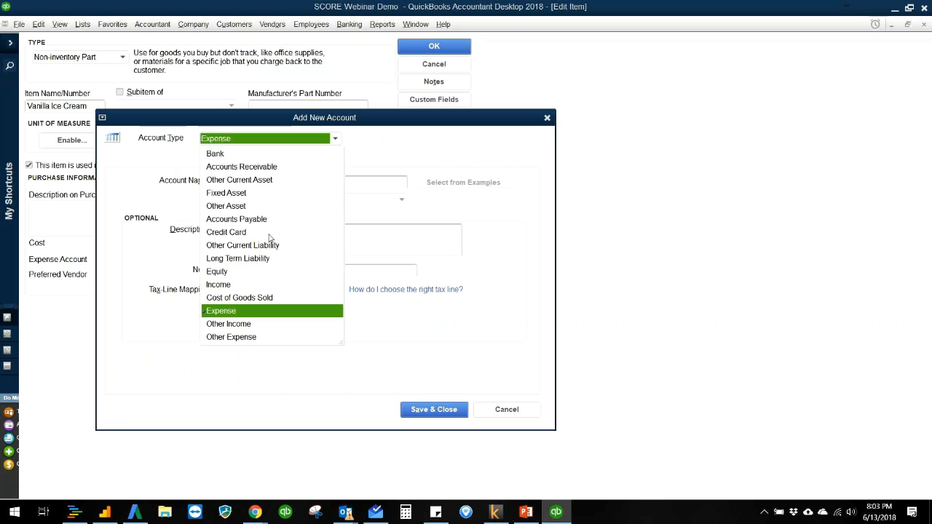
pyautogui.click(257, 299)
pyautogui.click(425, 409)
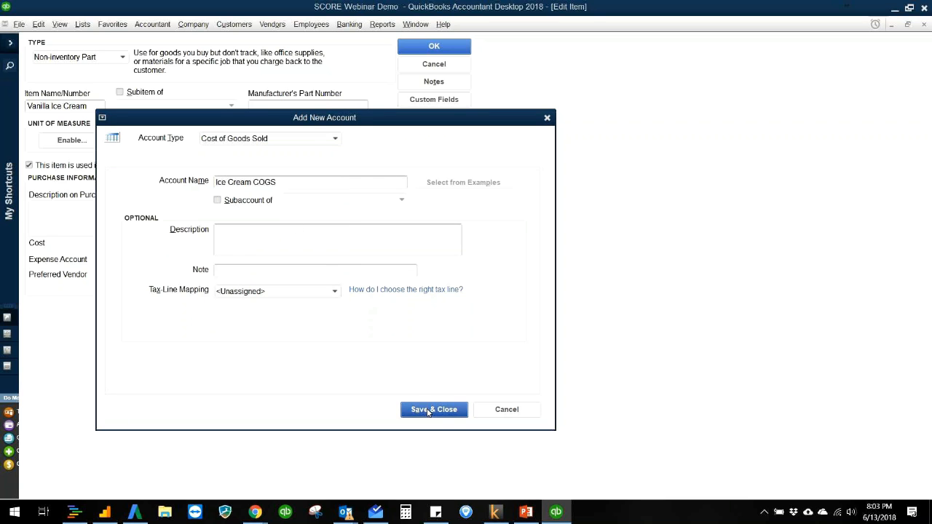
pyautogui.click(423, 44)
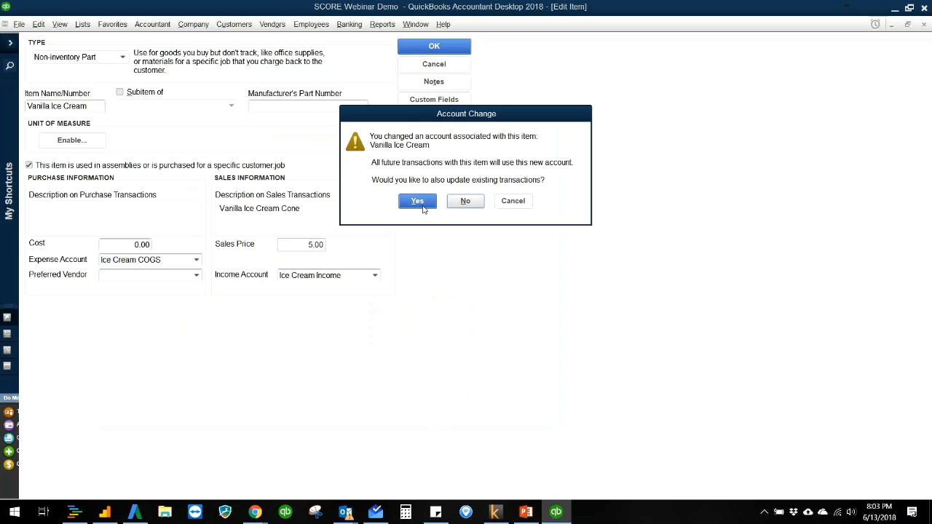
pyautogui.click(424, 203)
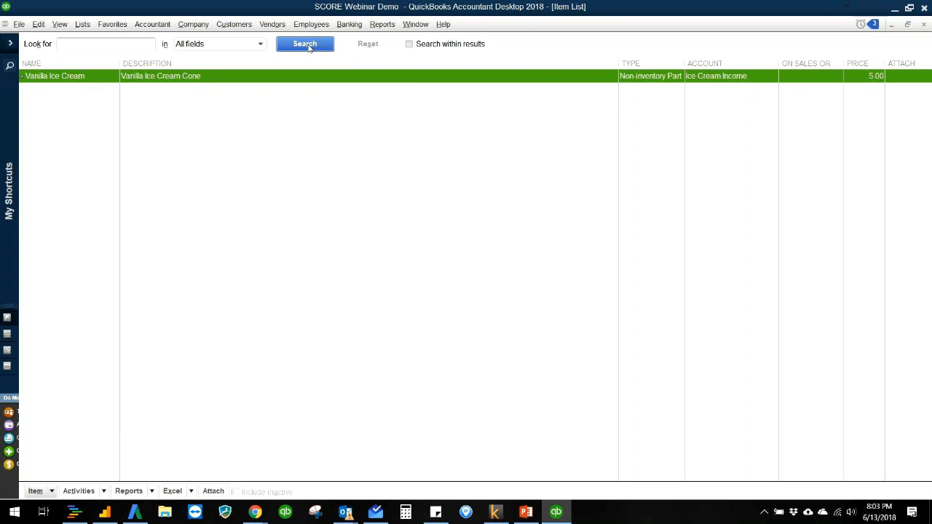
# - Review the account types in the Chart of Accounts, from assets and liabilities through equity, income and cost of goods sold
pyautogui.click(193, 24)
pyautogui.click(204, 38)
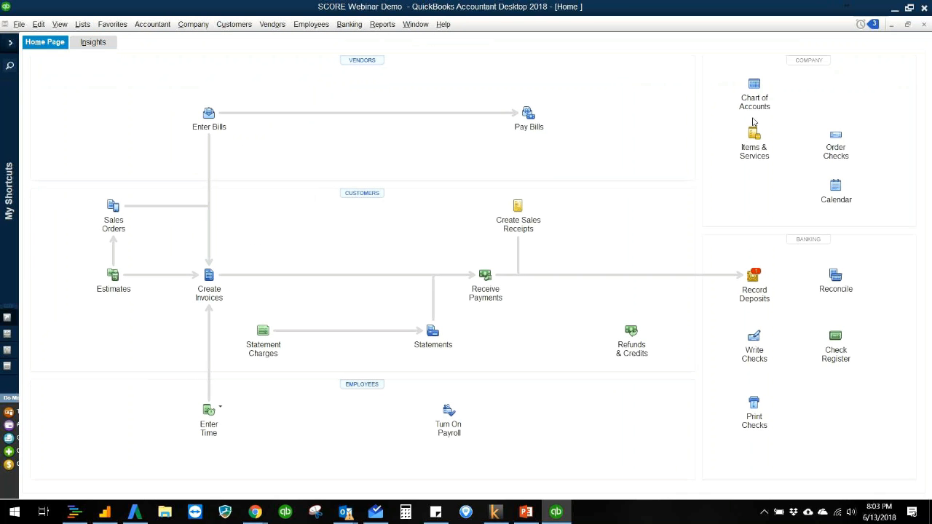
pyautogui.click(754, 92)
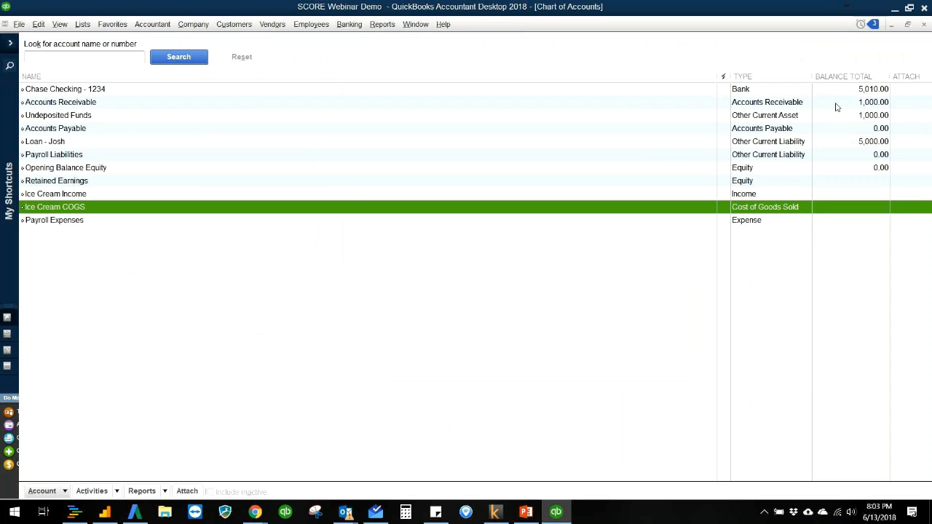
pyautogui.click(776, 118)
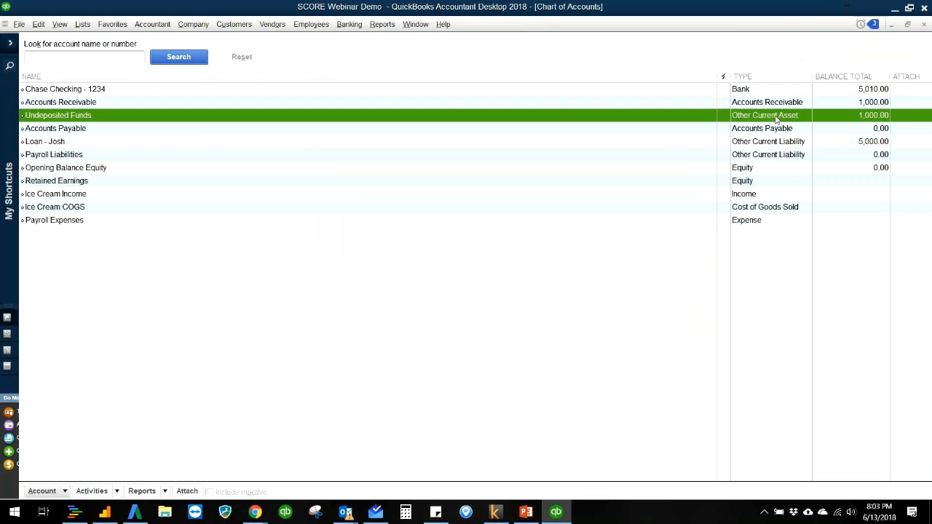
pyautogui.click(786, 145)
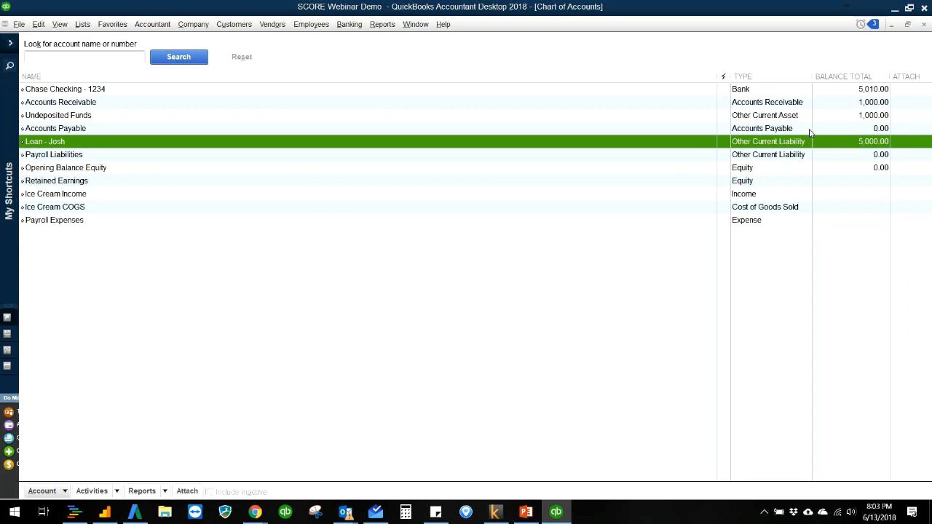
pyautogui.click(809, 130)
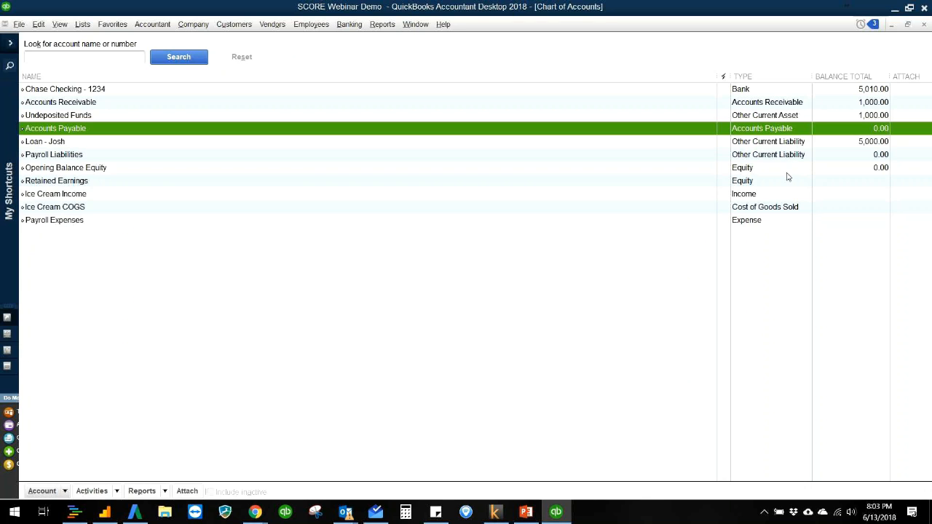
pyautogui.click(807, 181)
pyautogui.click(801, 195)
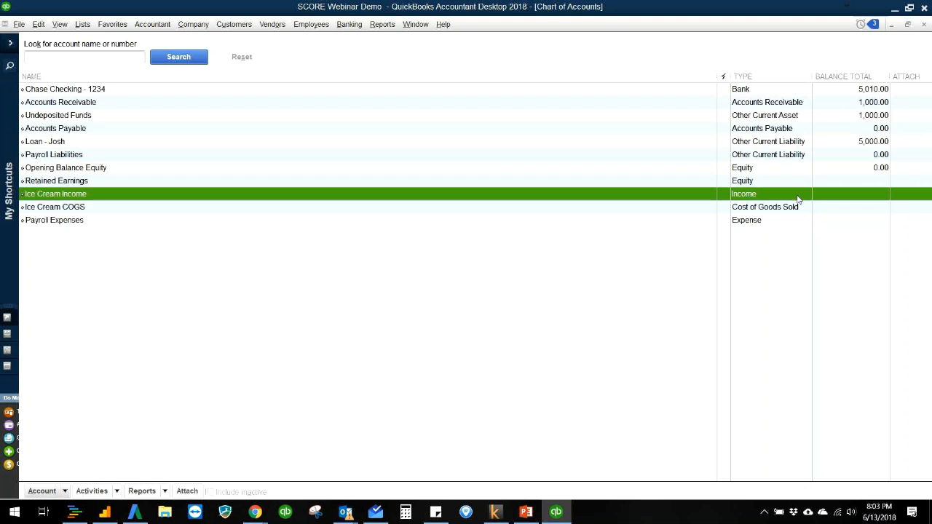
pyautogui.click(788, 209)
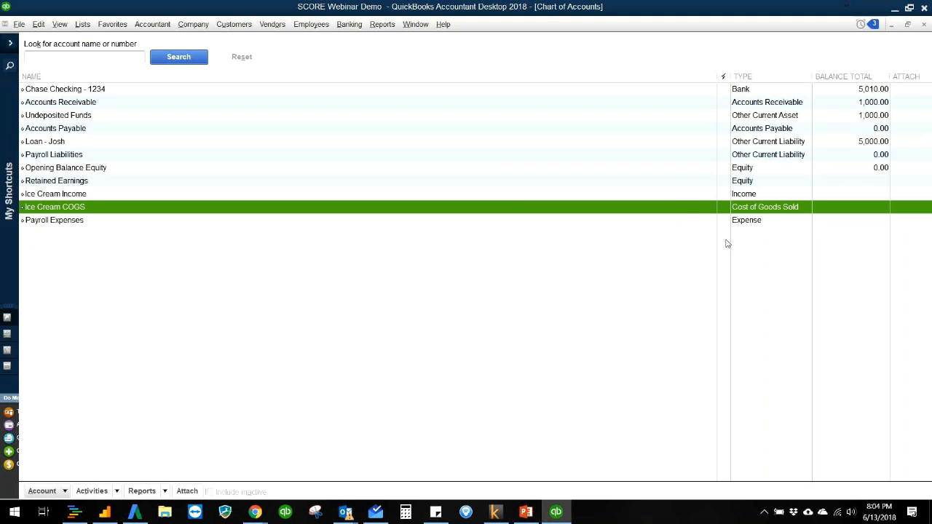
pyautogui.press('Escape')
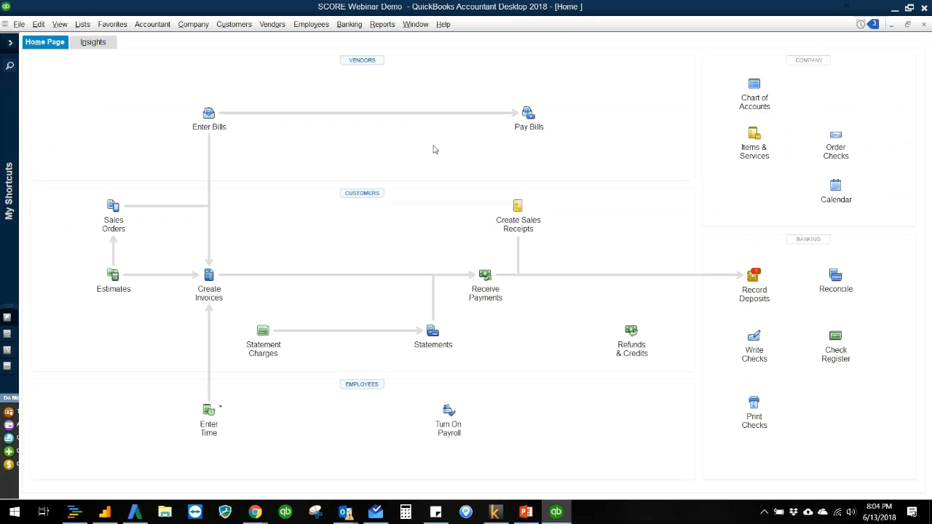
# - Return to the Acme Ice Cream Co. bill, enter Vanilla Ice Cream as its item, and widen the description column
pyautogui.hotkey('alt', 'l')
pyautogui.press('i')
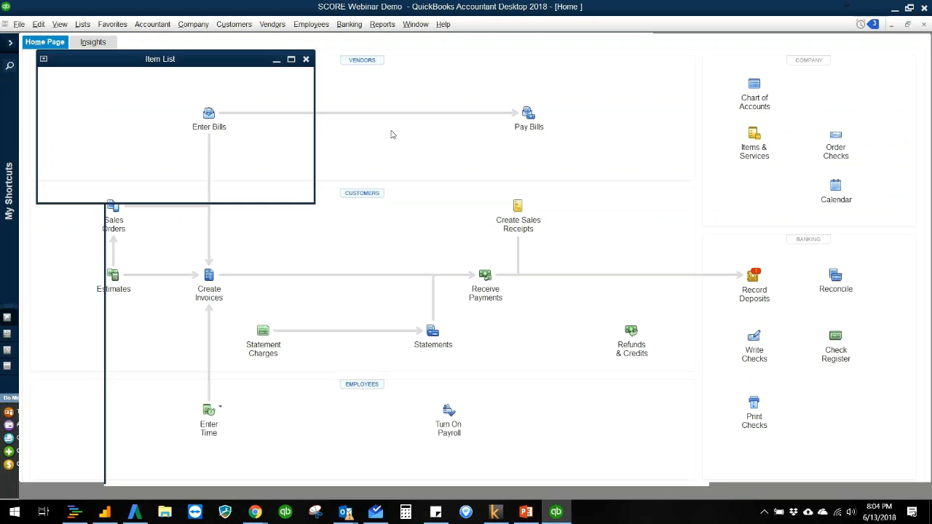
pyautogui.press('Escape')
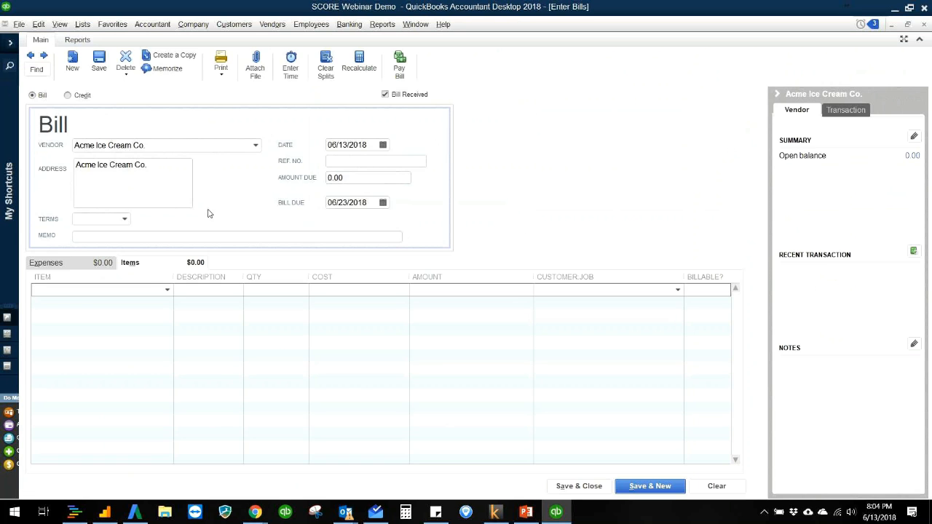
pyautogui.click(166, 295)
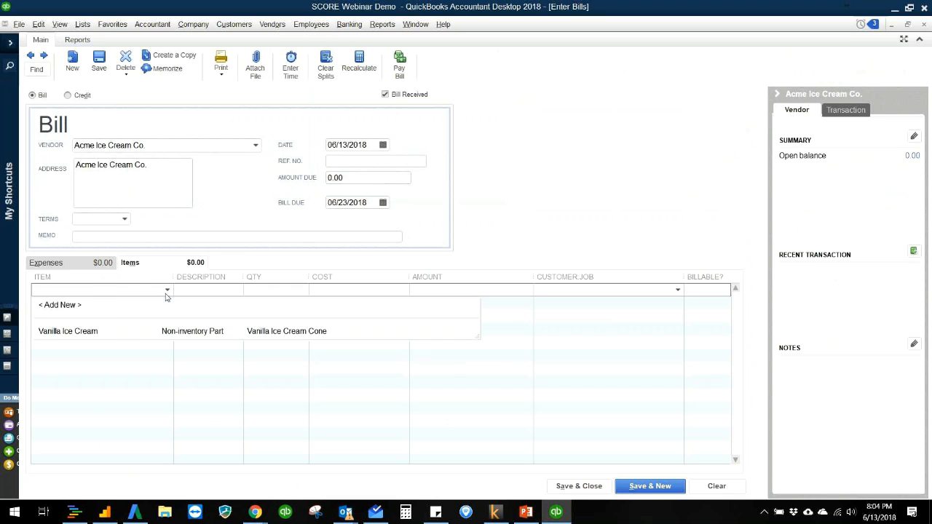
pyautogui.click(120, 333)
pyautogui.moveTo(243, 275); pyautogui.dragTo(281, 276)
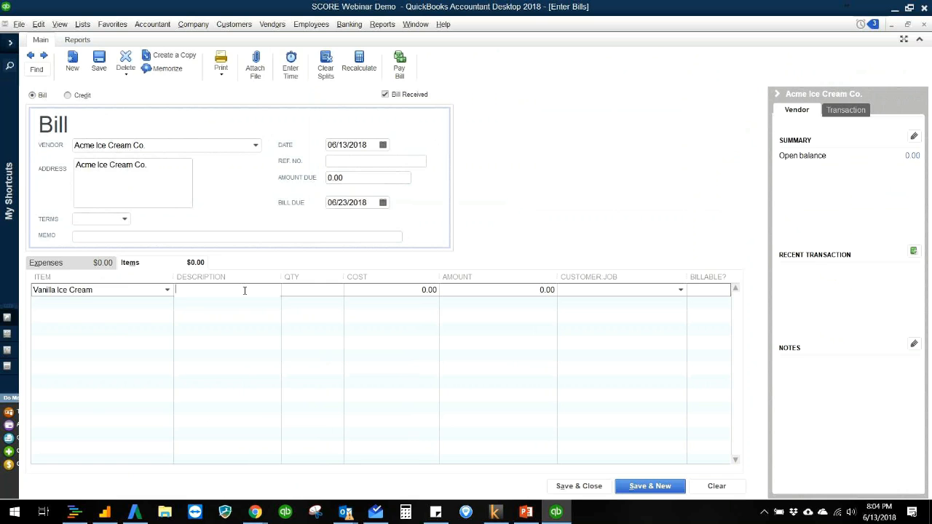
# - Set the Vanilla Ice Cream item's purchase description by copying its sales description and replacing "Cone" with "Base", and save the item
pyautogui.click(82, 24)
pyautogui.click(86, 54)
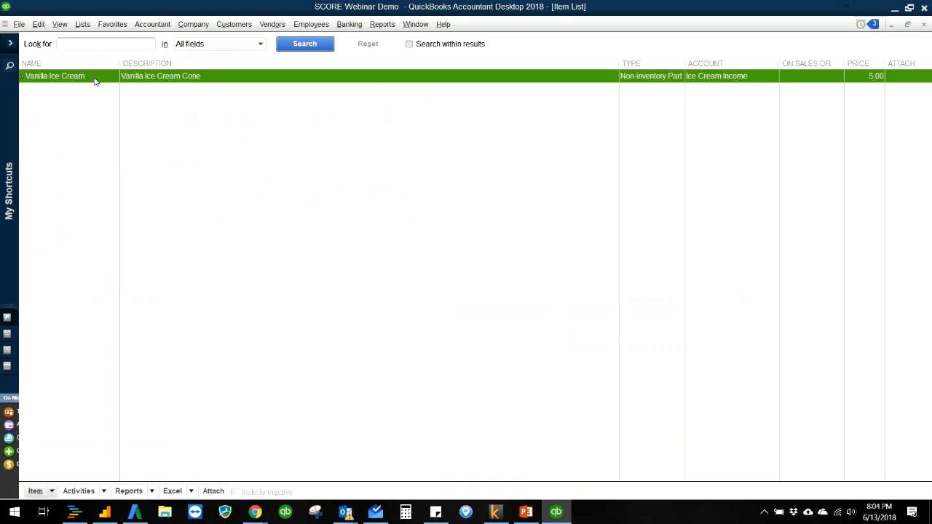
pyautogui.doubleClick(95, 80)
pyautogui.moveTo(309, 210); pyautogui.dragTo(203, 213)
pyautogui.hotkey('ctrl', 'c')
pyautogui.click(145, 228)
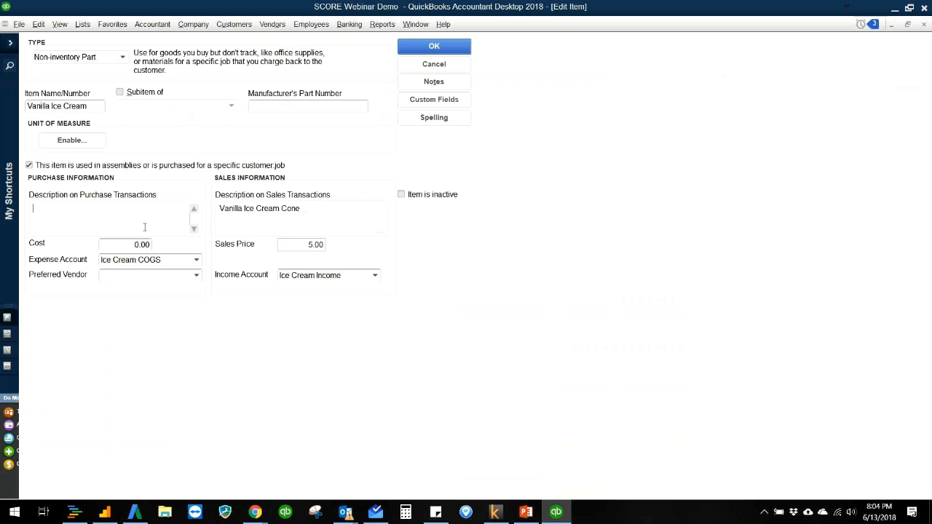
pyautogui.hotkey('ctrl', 'v')
pyautogui.moveTo(126, 209); pyautogui.dragTo(94, 210)
pyautogui.write('Base')
pyautogui.click(425, 50)
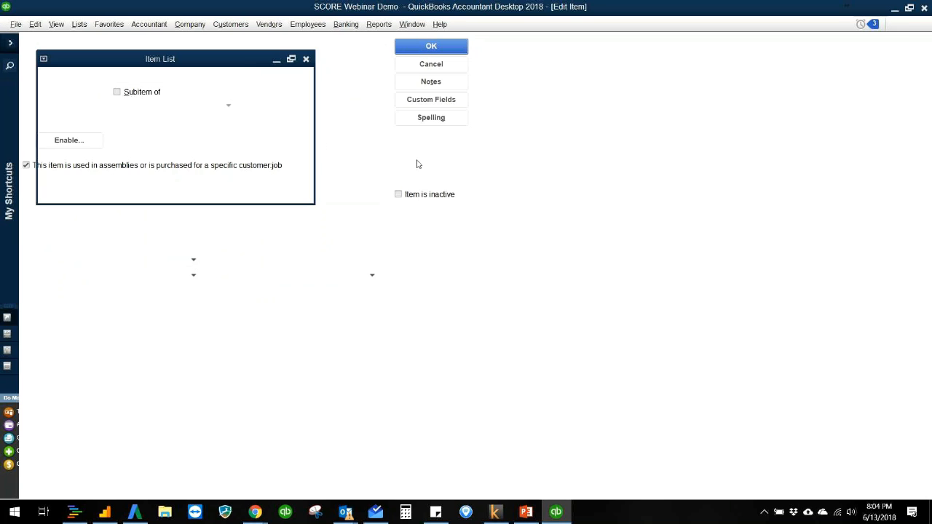
# - Close the Item List and reselect Vanilla Ice Cream on the bill's first item line
pyautogui.press('Escape')
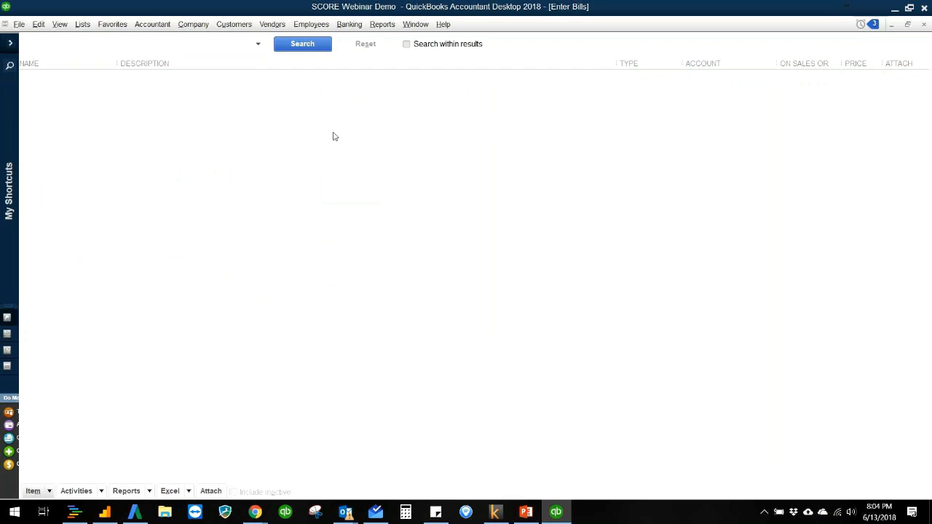
pyautogui.click(163, 291)
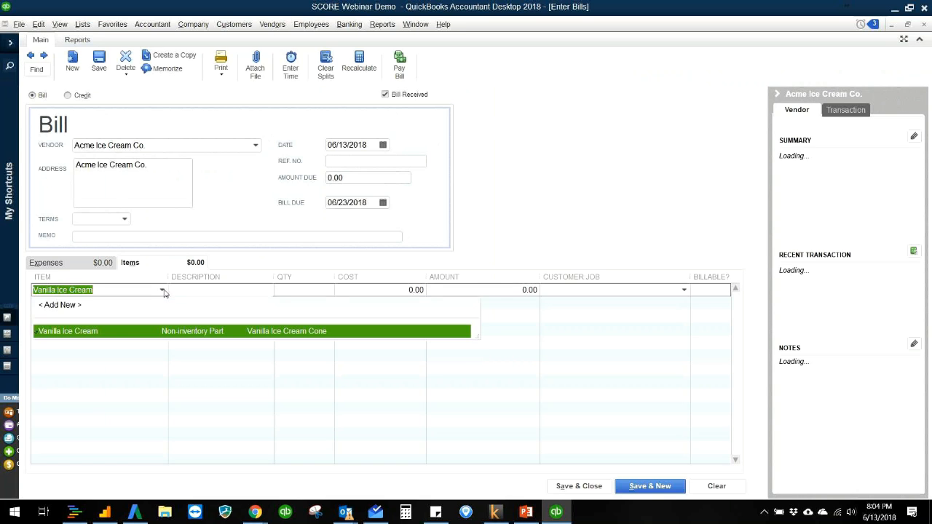
pyautogui.click(117, 331)
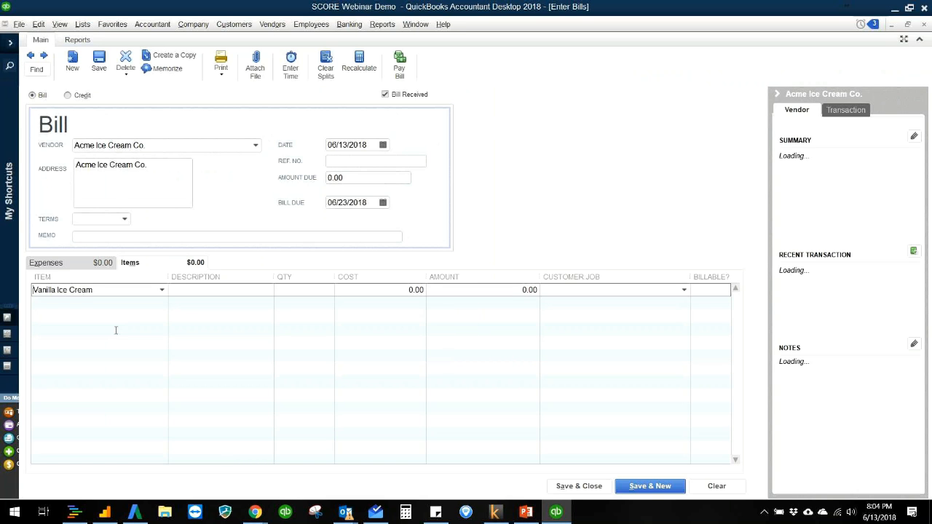
# - Clear the bill's first item line and reselect Vanilla Ice Cream so its purchase description fills in
pyautogui.click(162, 290)
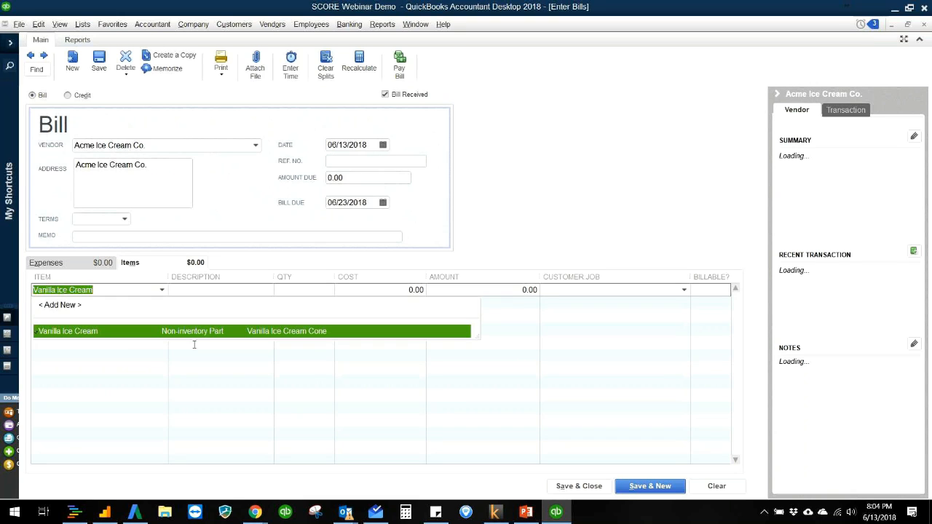
pyautogui.press('BackSpace')
pyautogui.press('Tab')
pyautogui.press('Tab')
pyautogui.hotkey('shift', 'Tab')
pyautogui.hotkey('shift', 'Tab')
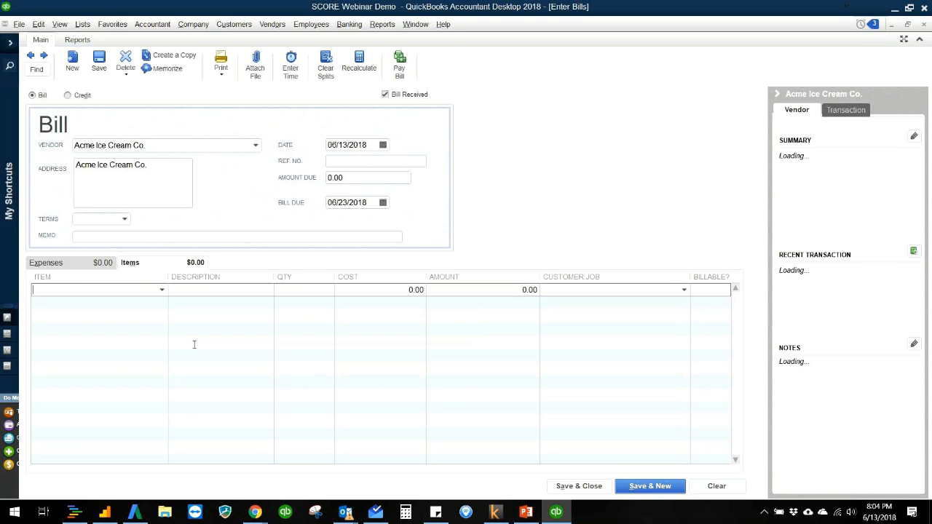
pyautogui.click(161, 290)
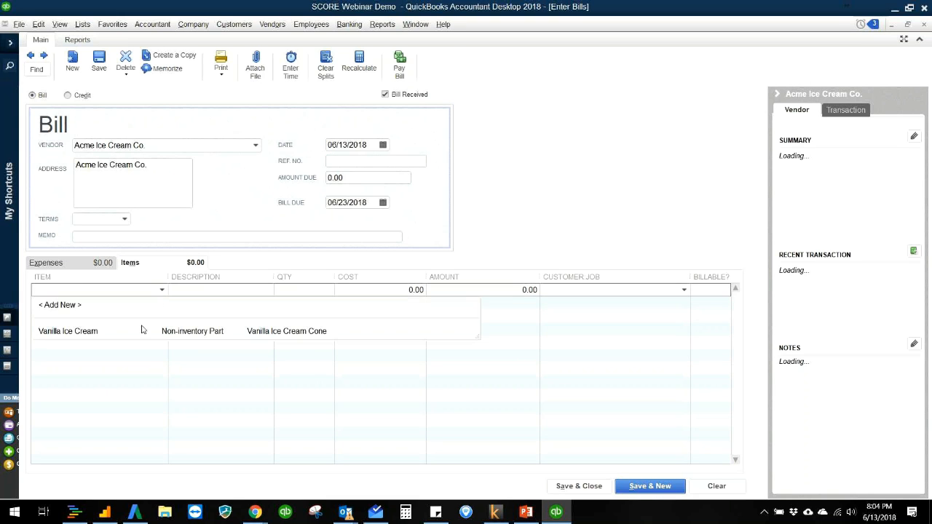
pyautogui.click(143, 331)
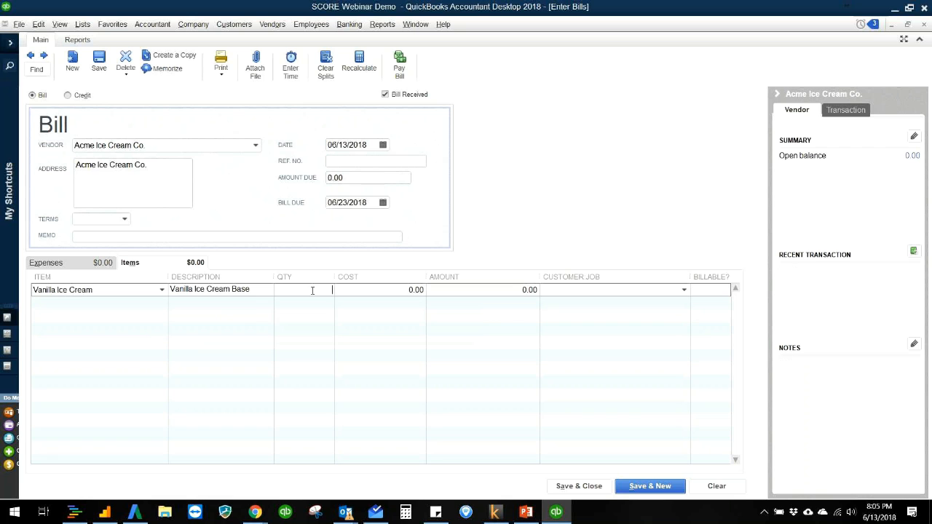
# - Enter quantity 1 and cost 800, decline updating the item's cost with that prompt suppressed, and save and close the bill
pyautogui.write('1')
pyautogui.press('Tab')
pyautogui.write('800')
pyautogui.press('Tab')
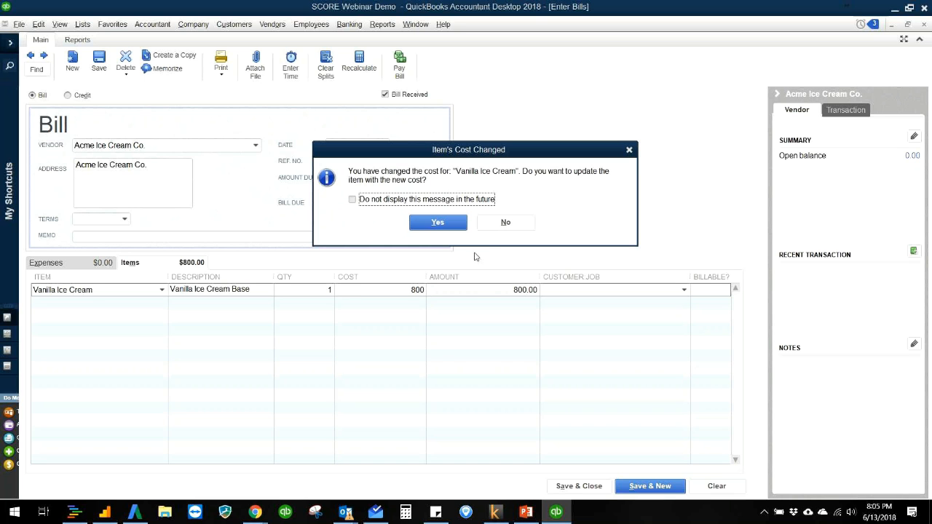
pyautogui.click(470, 199)
pyautogui.click(508, 231)
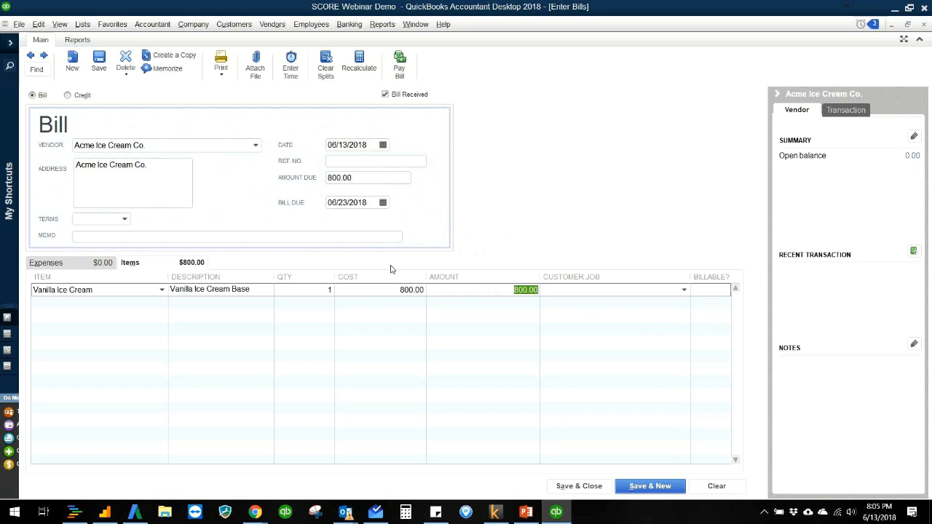
pyautogui.click(570, 486)
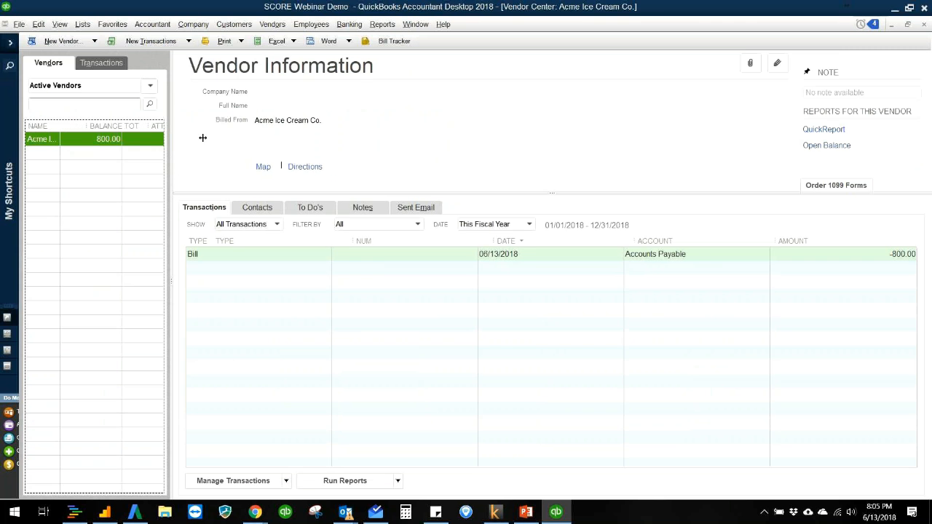
# - Widen the vendor list's name column and open the standard Profit & Loss report to review income and cost of goods sold
pyautogui.moveTo(88, 126); pyautogui.dragTo(115, 126)
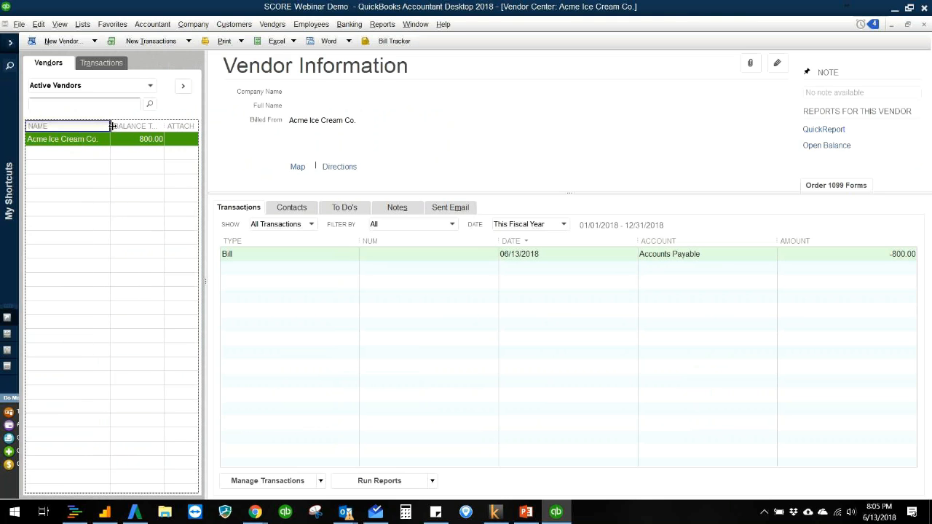
pyautogui.click(382, 24)
pyautogui.moveTo(409, 133)
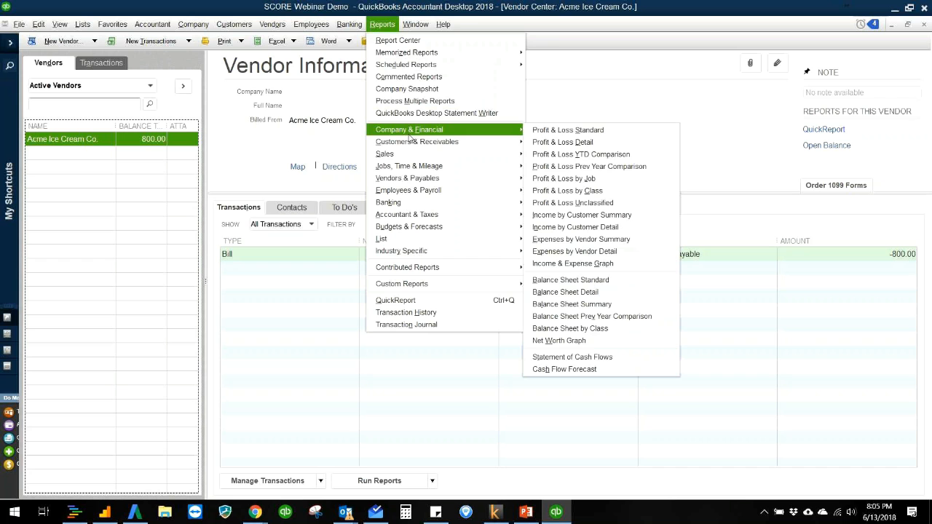
pyautogui.click(546, 135)
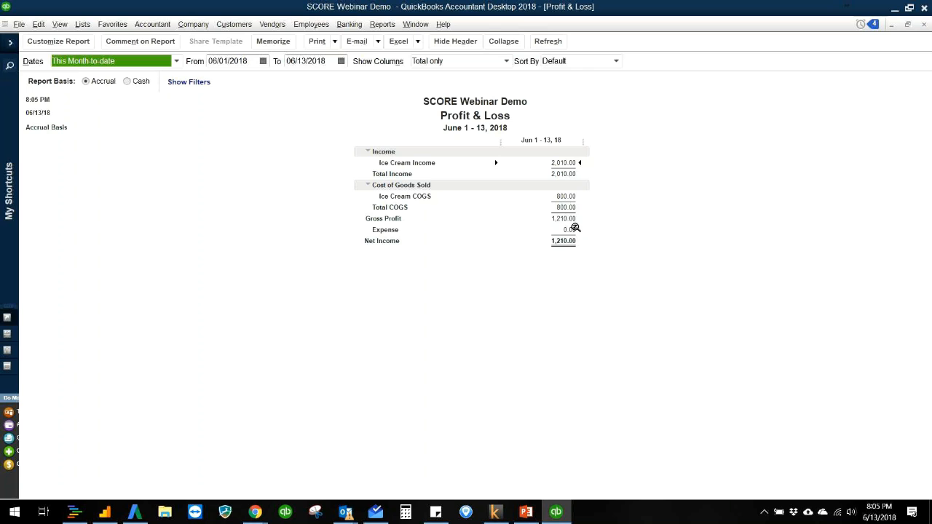
pyautogui.click(294, 147)
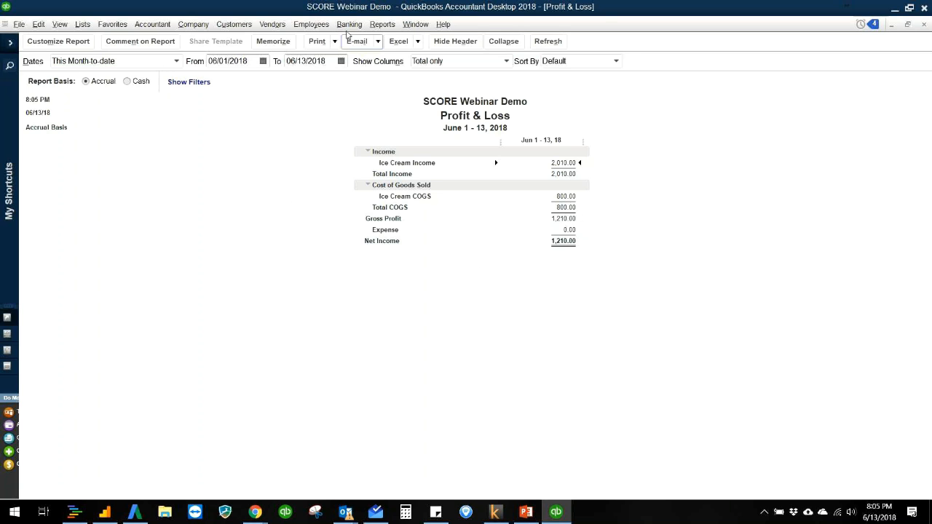
# - Open the standard Balance Sheet, review accounts payable and net income, and close both reports
pyautogui.click(379, 24)
pyautogui.moveTo(401, 133)
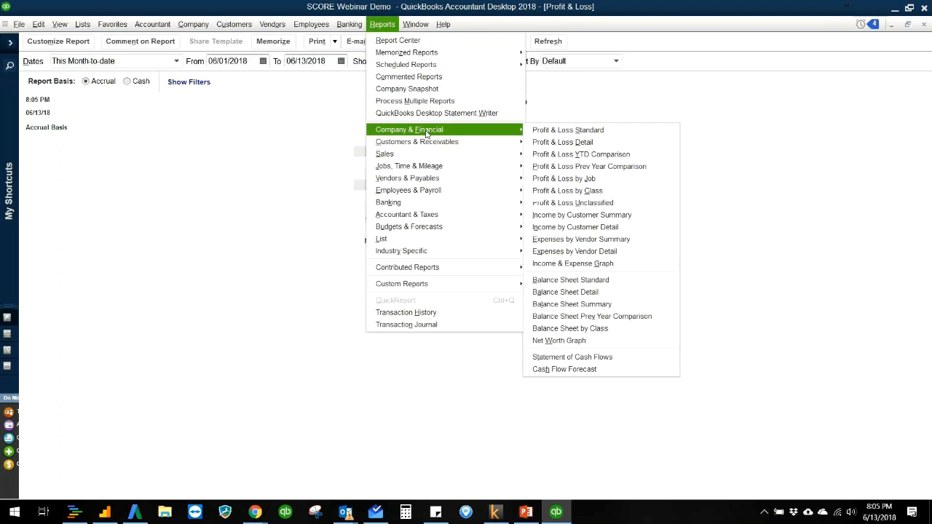
pyautogui.click(600, 278)
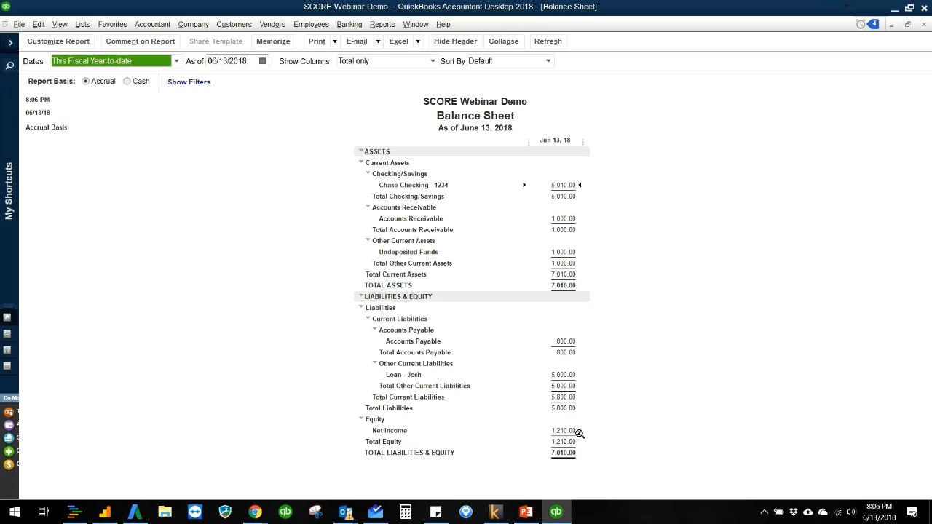
pyautogui.click(637, 423)
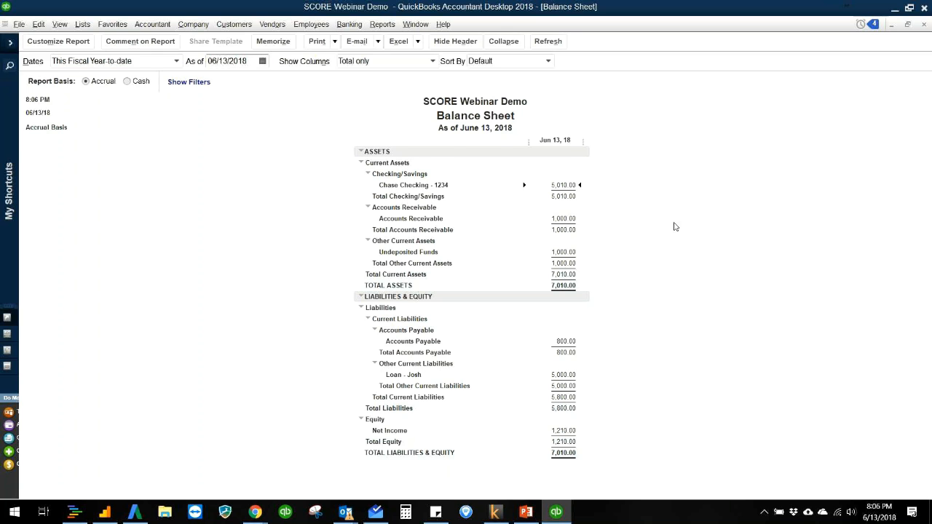
pyautogui.press('Escape')
pyautogui.press('Escape')
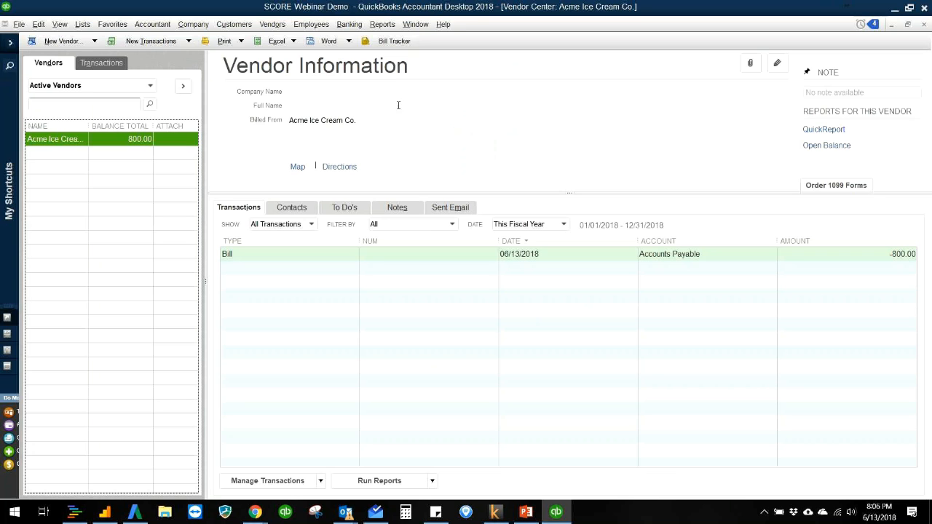
# - Start a new check from the Chase Checking account and quick-add Costco as a vendor for the payee
pyautogui.click(367, 138)
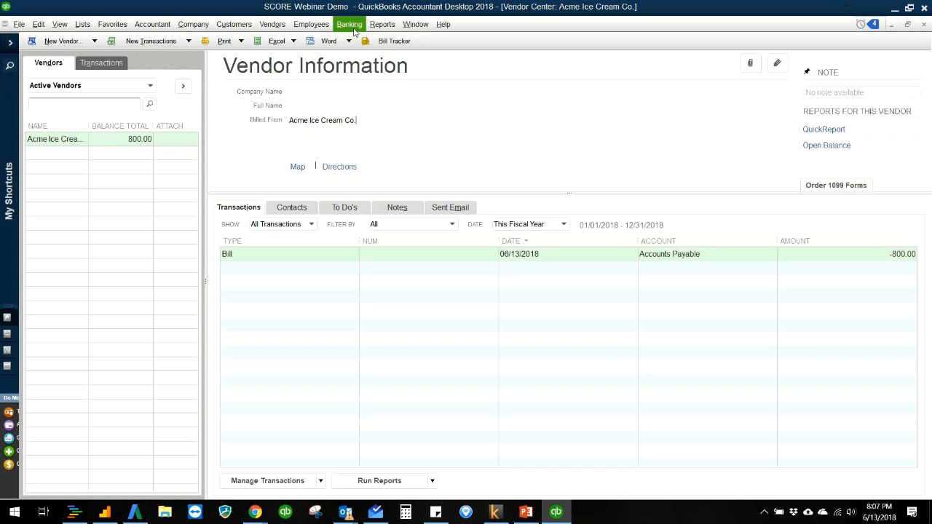
pyautogui.click(273, 24)
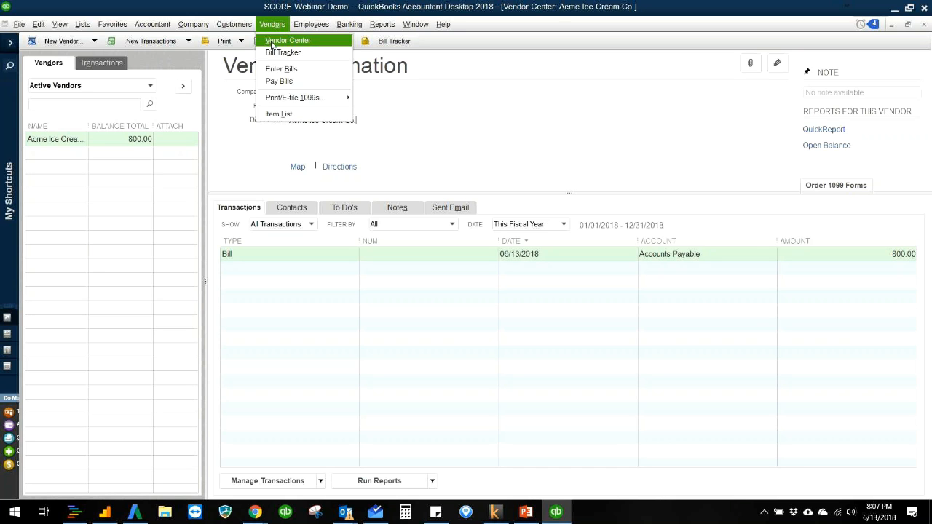
pyautogui.click(275, 24)
pyautogui.click(280, 26)
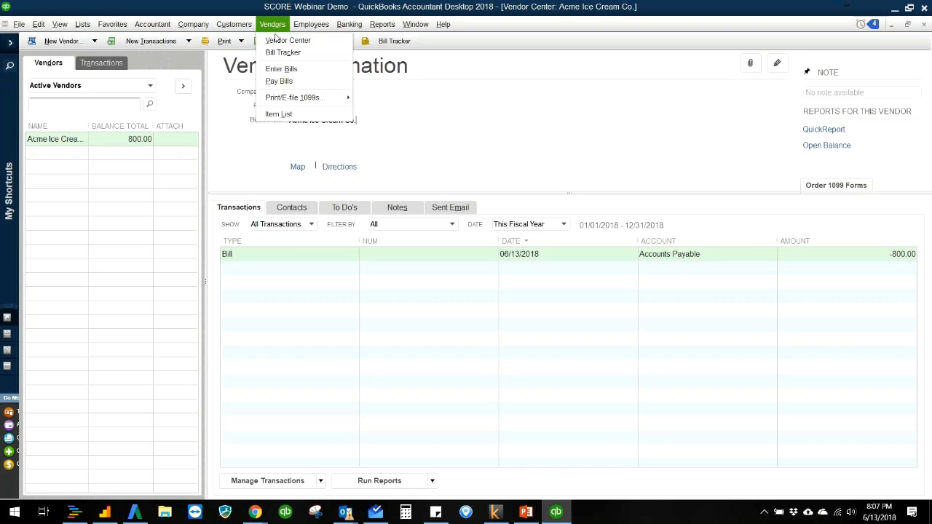
pyautogui.moveTo(348, 24)
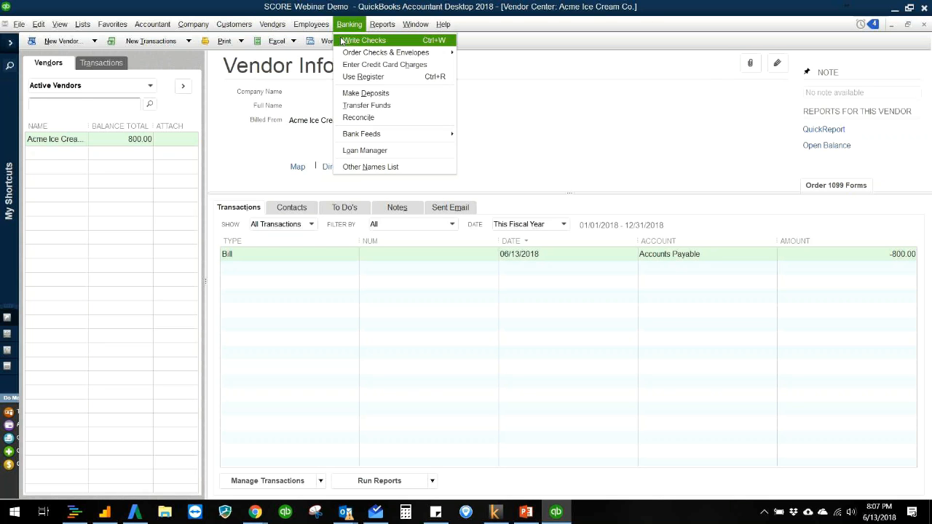
pyautogui.click(342, 41)
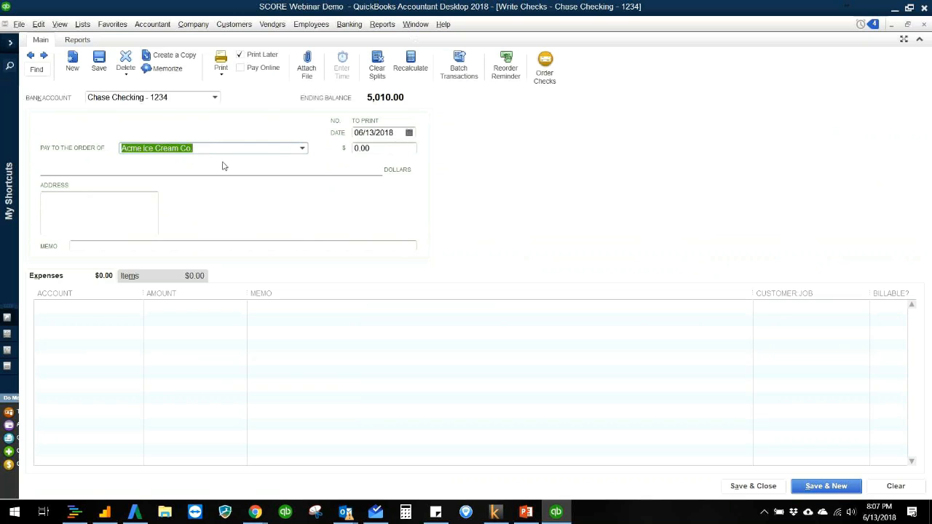
pyautogui.write('Costc')
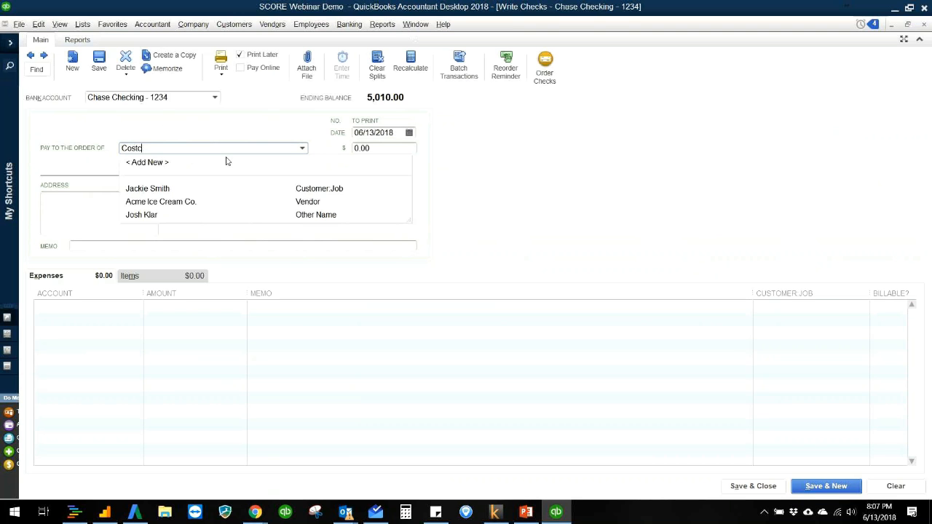
pyautogui.press('Tab')
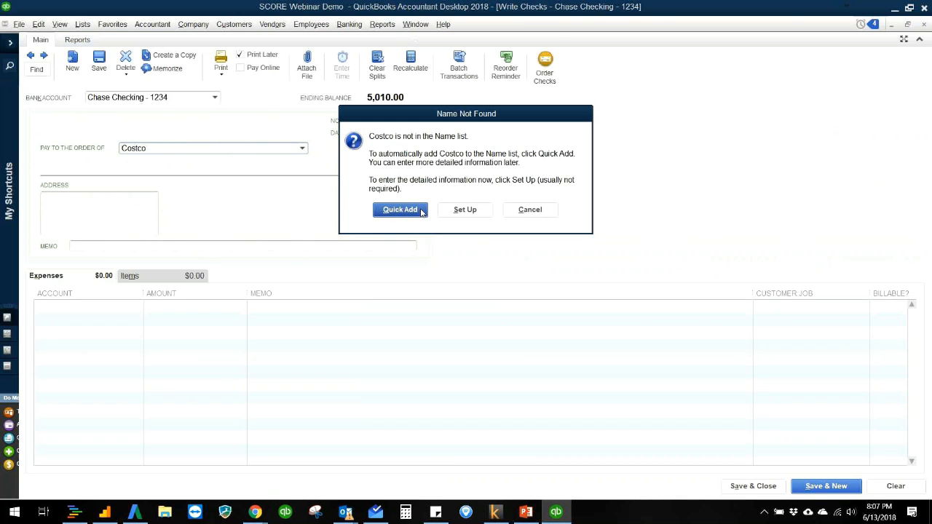
pyautogui.click(429, 207)
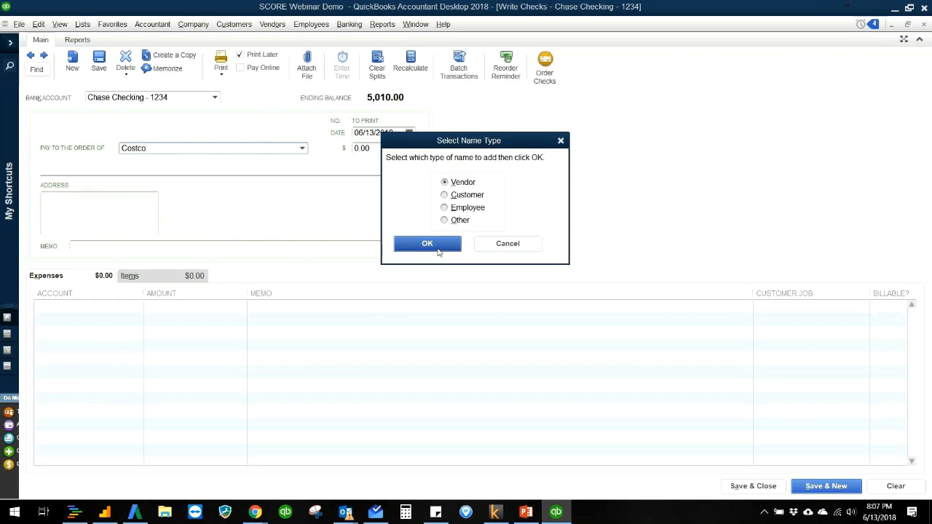
pyautogui.click(437, 244)
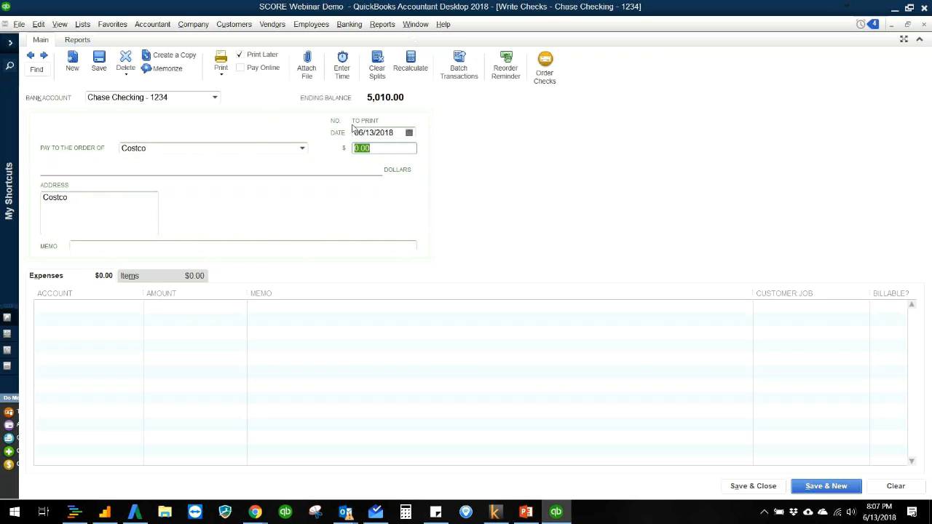
# - Turn off Print Later for the Costco check and set its number to 123 and its amount to 40.00
pyautogui.click(240, 55)
pyautogui.click(370, 120)
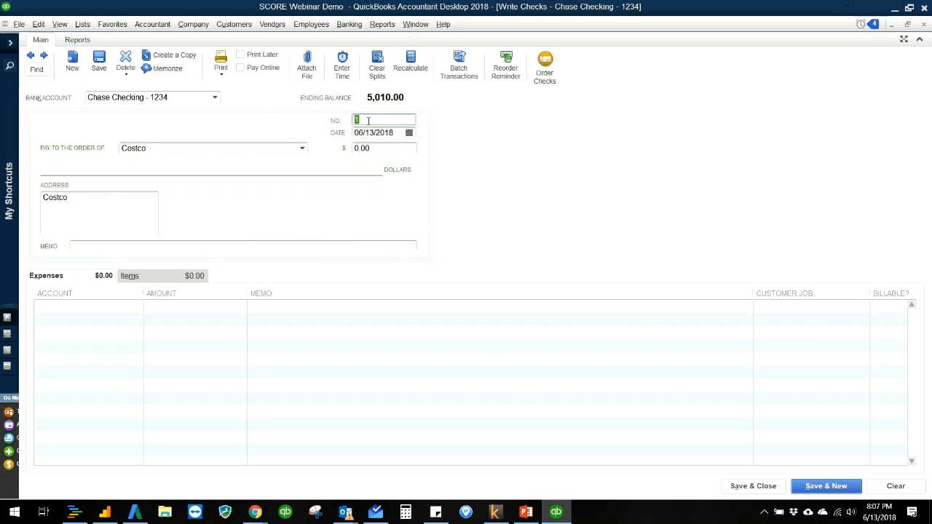
pyautogui.click(388, 122)
pyautogui.press('Tab')
pyautogui.press('Tab')
pyautogui.press('Tab')
pyautogui.write('40')
pyautogui.press('Tab')
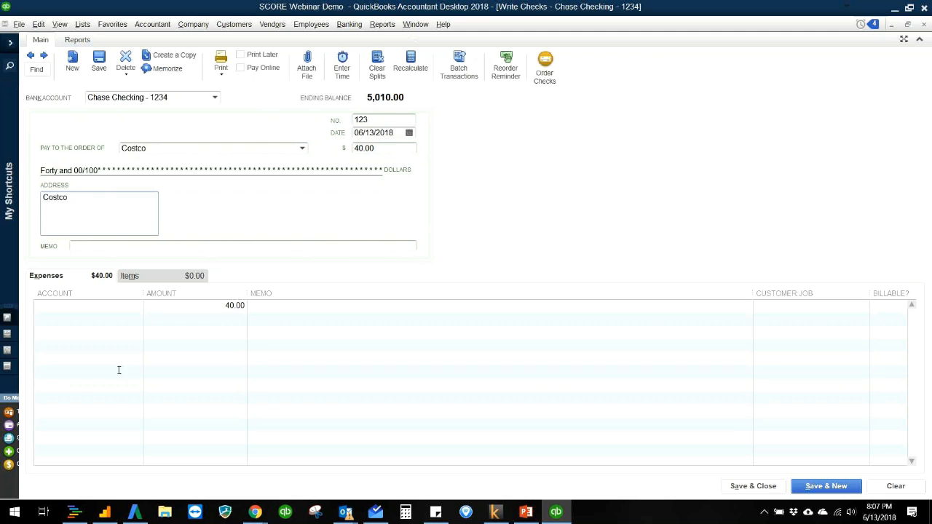
# - Assign the check's expense line to Ice Cream COGS with the memo "Cones", and save and close the check
pyautogui.click(112, 307)
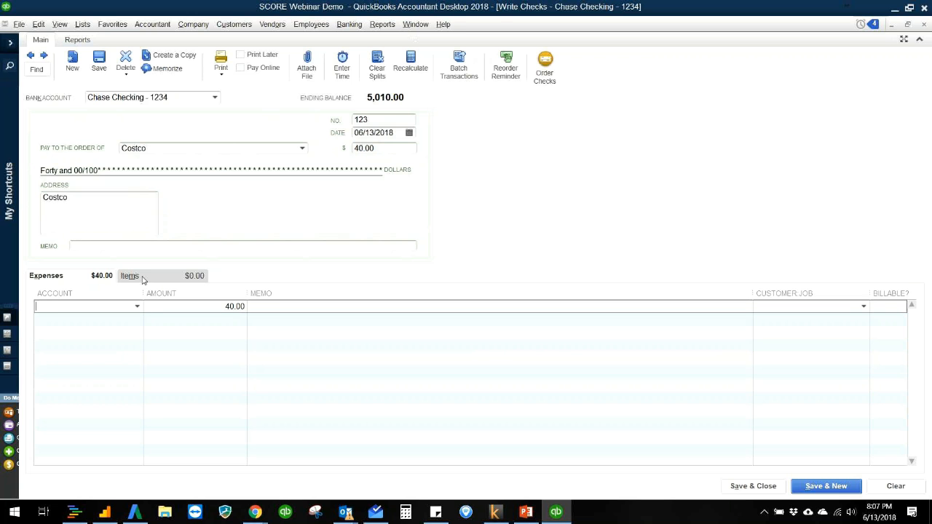
pyautogui.click(135, 306)
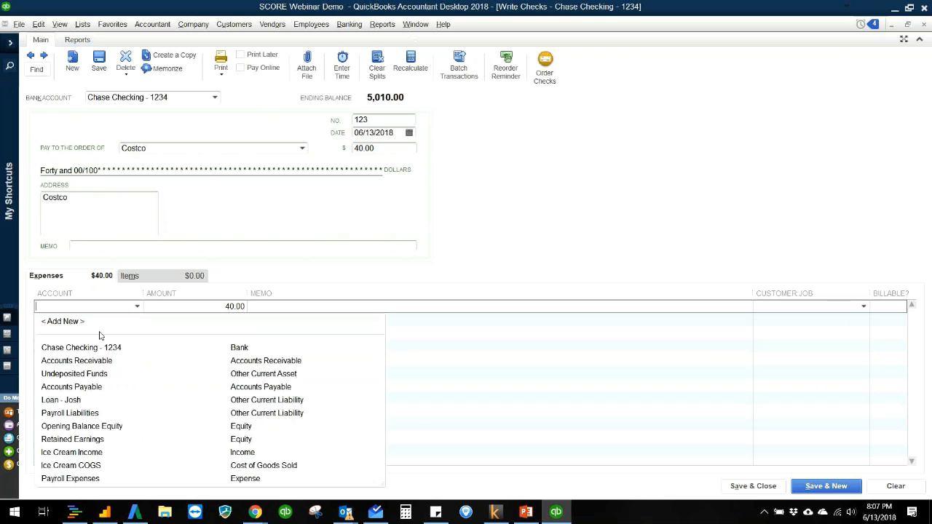
pyautogui.click(100, 466)
pyautogui.write('Cones')
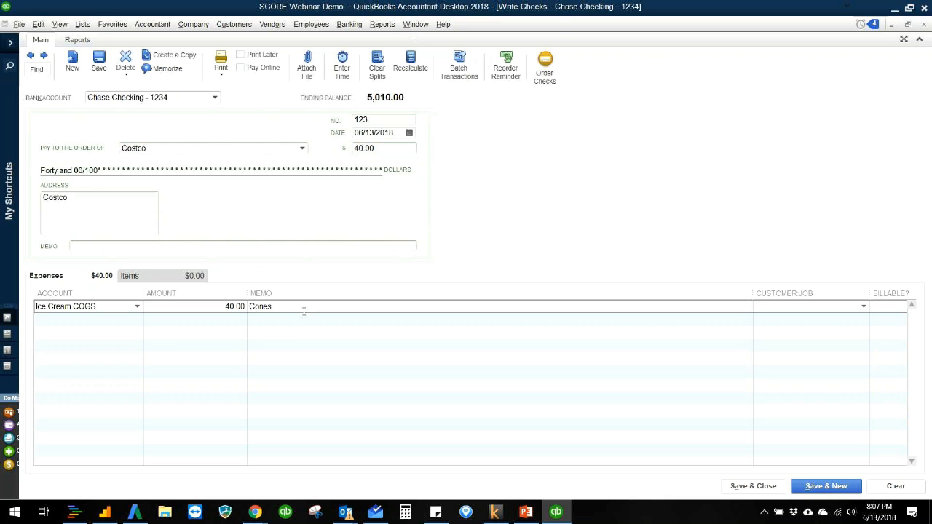
pyautogui.click(393, 246)
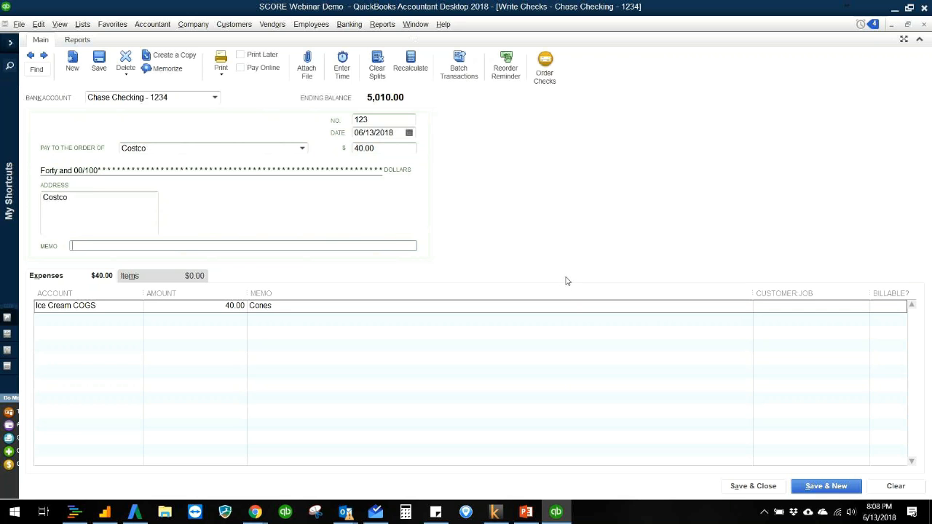
pyautogui.click(136, 220)
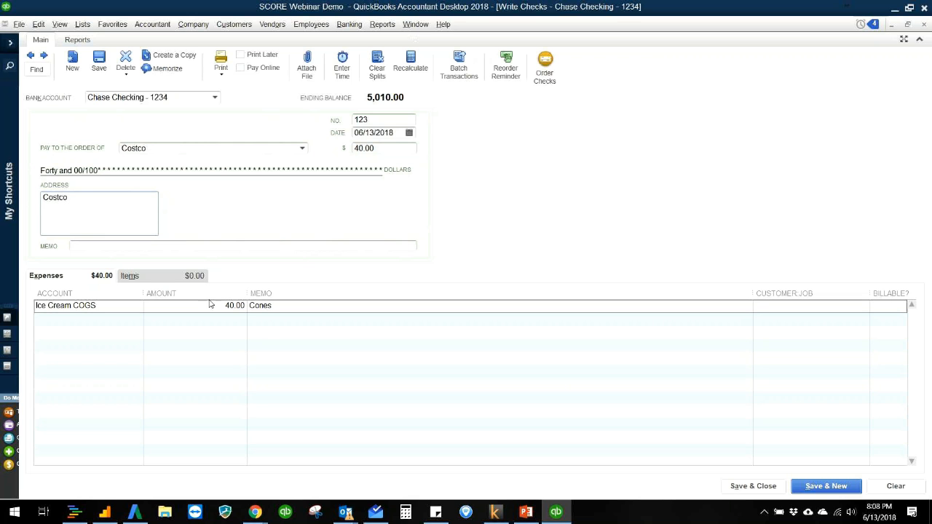
pyautogui.click(287, 245)
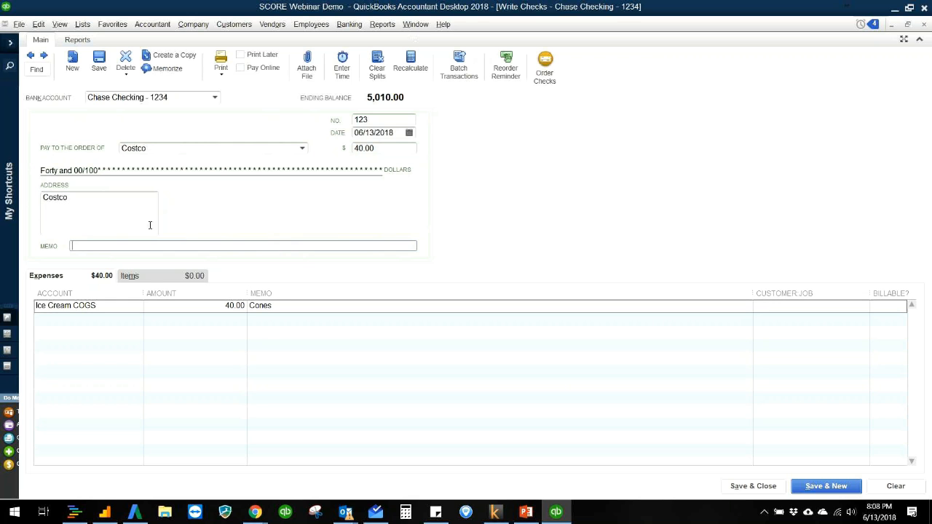
pyautogui.click(119, 214)
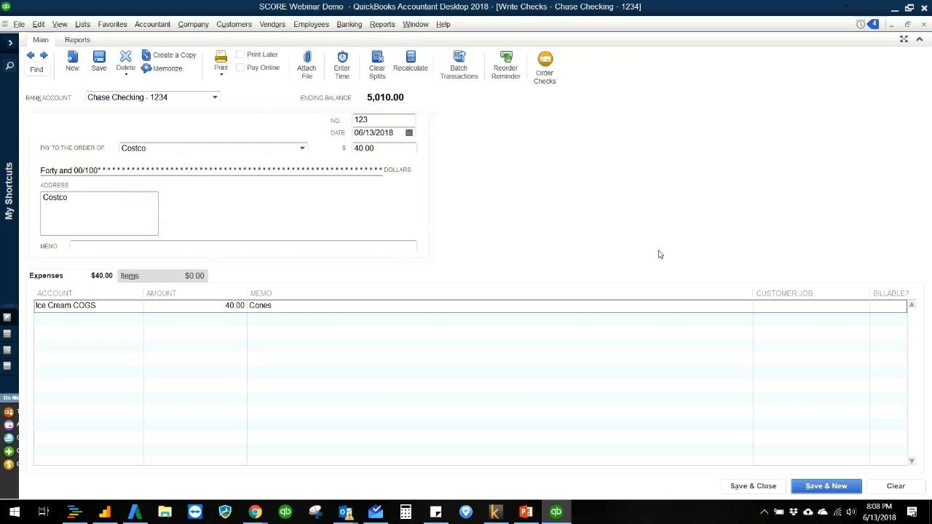
pyautogui.click(737, 485)
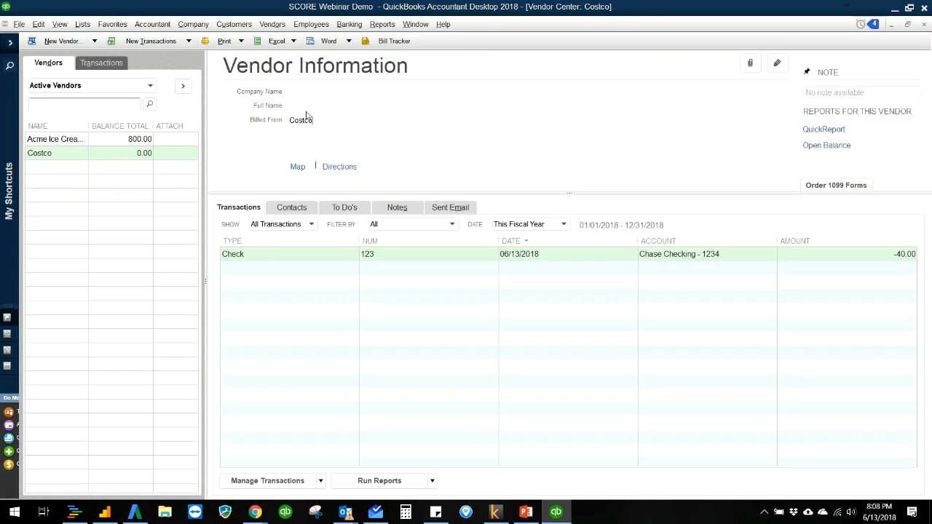
# - Open the standard Balance Sheet, inspect the transactions behind the Chase Checking balance, and return to the report
pyautogui.click(382, 24)
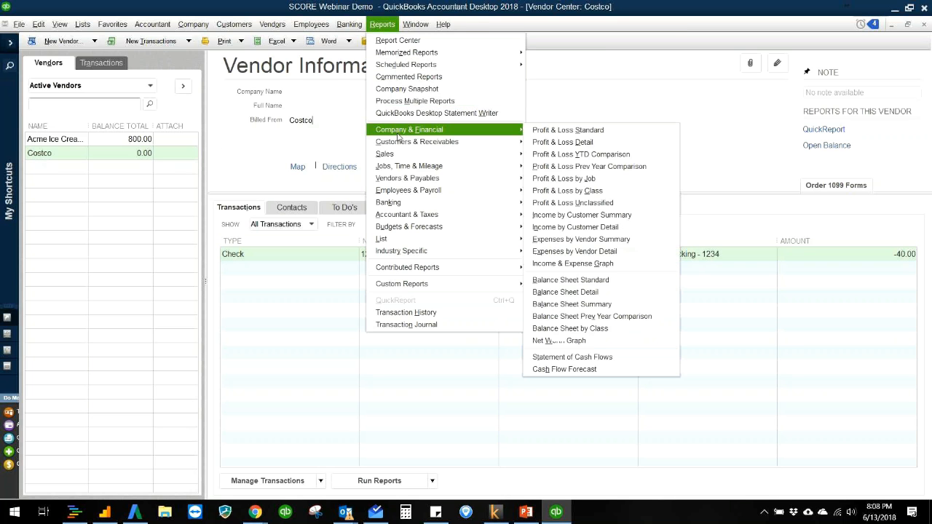
pyautogui.click(582, 283)
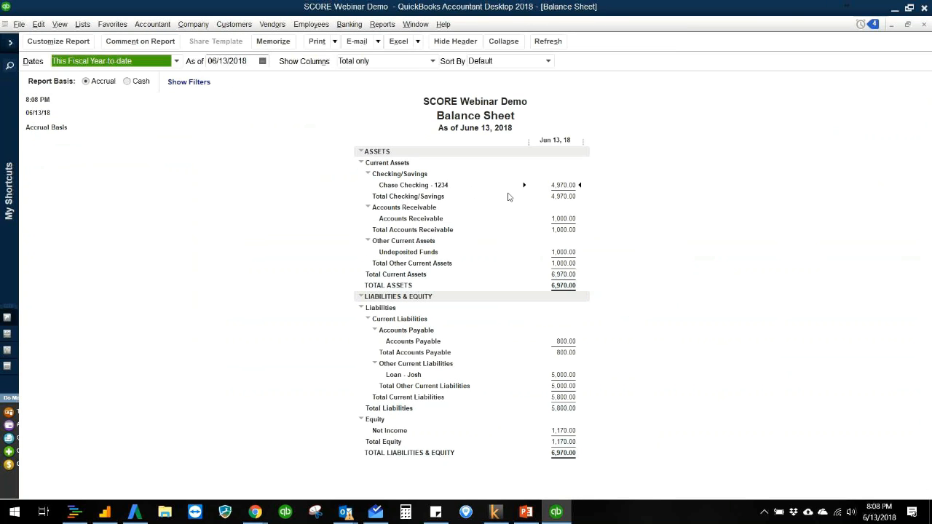
pyautogui.doubleClick(563, 186)
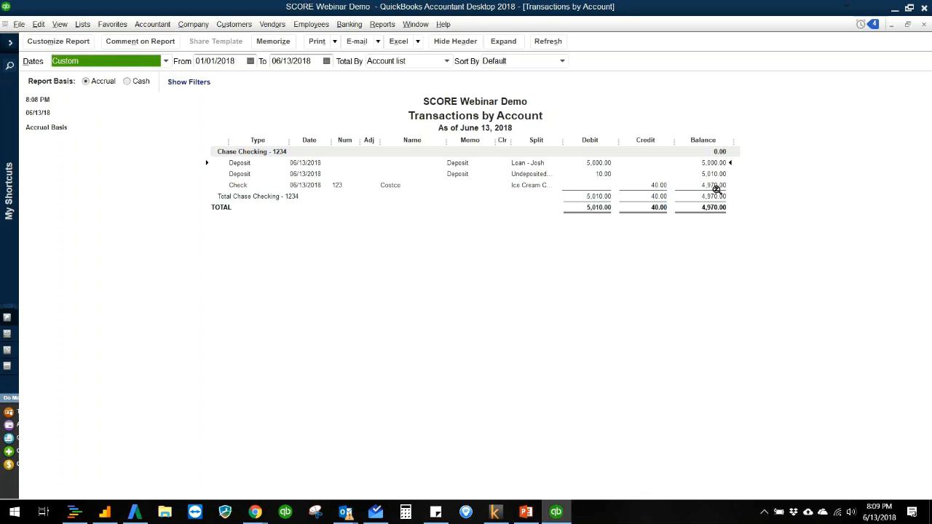
pyautogui.press('Escape')
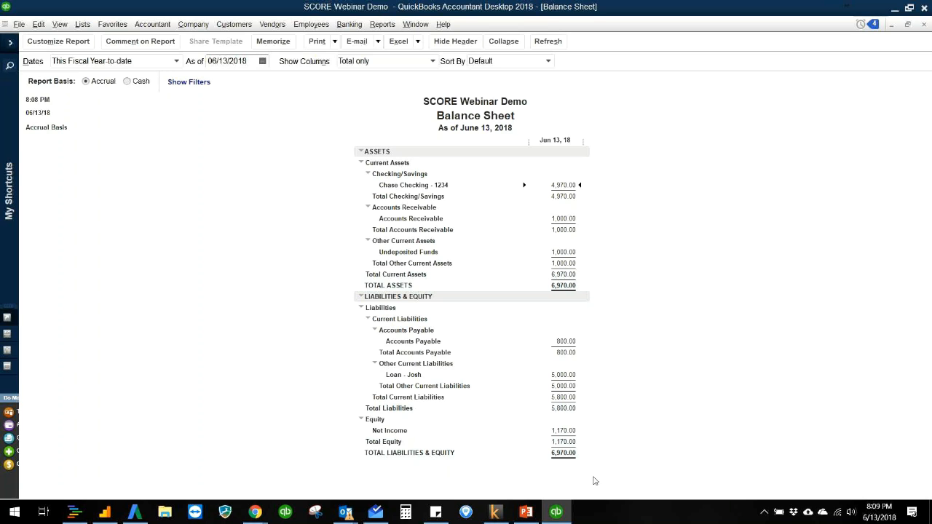
# - Close the Balance Sheet and open the standard Profit & Loss report to examine income and cost of goods sold
pyautogui.press('Escape')
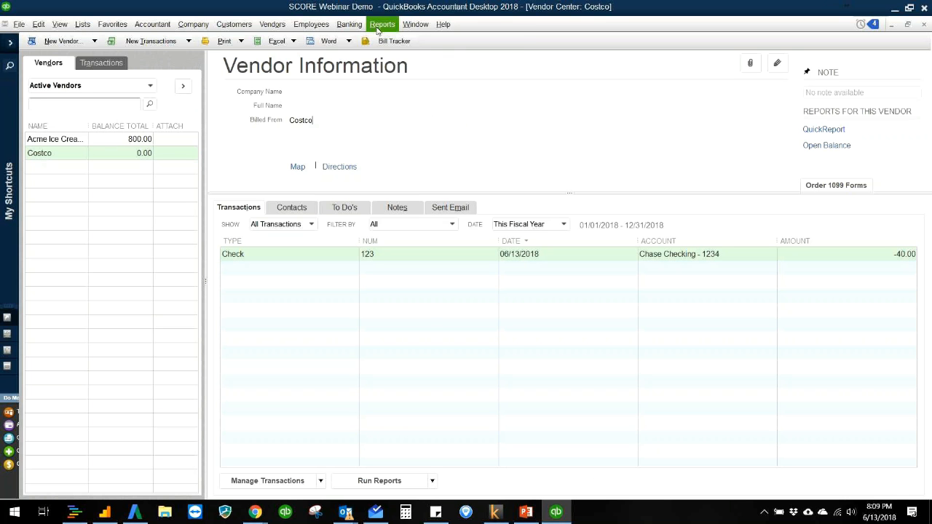
pyautogui.click(382, 24)
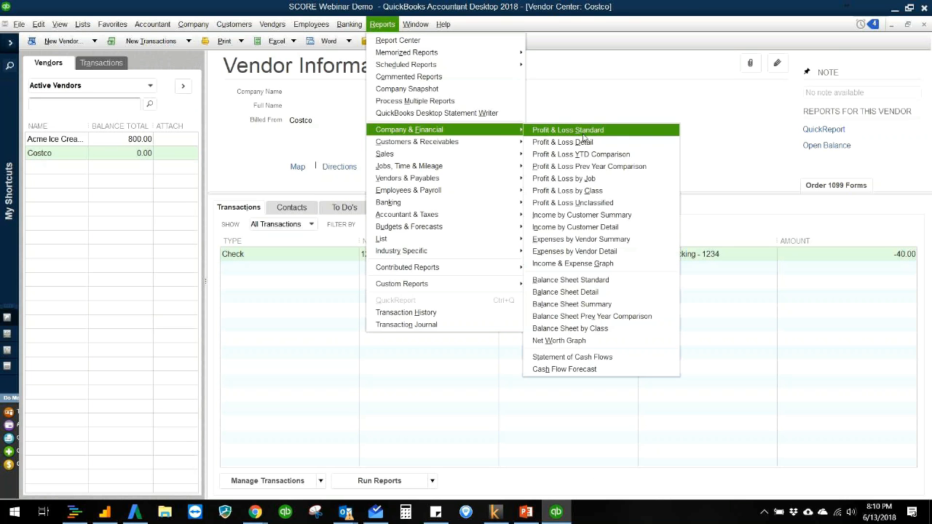
pyautogui.click(575, 129)
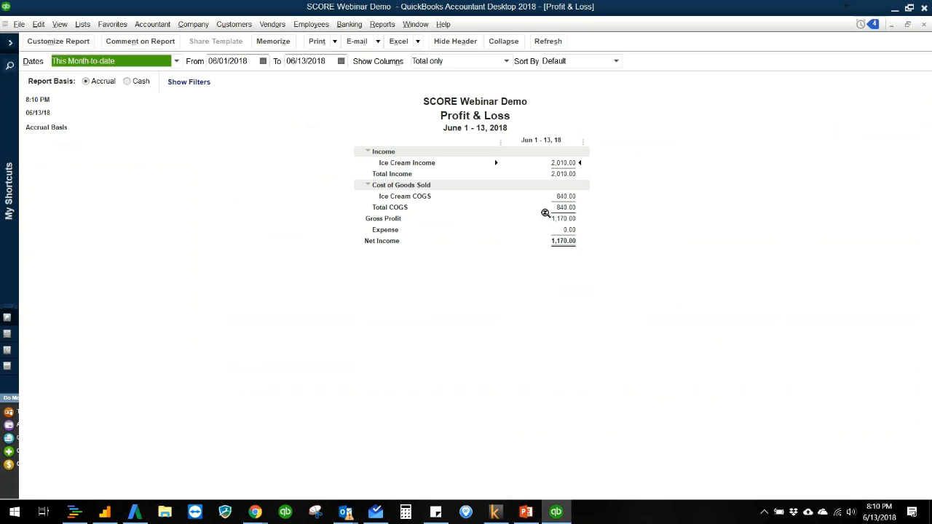
pyautogui.click(606, 203)
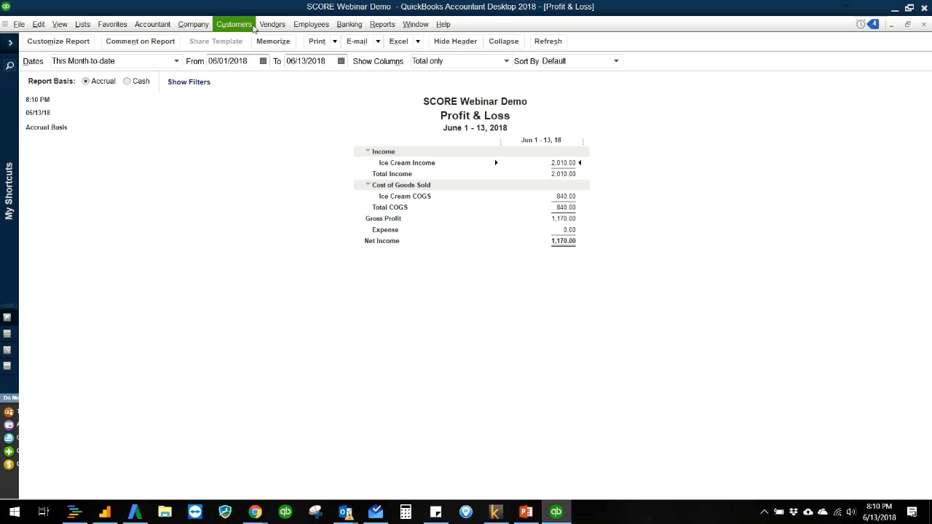
# - Add a new vendor named Staples in the Vendor Center
pyautogui.click(265, 28)
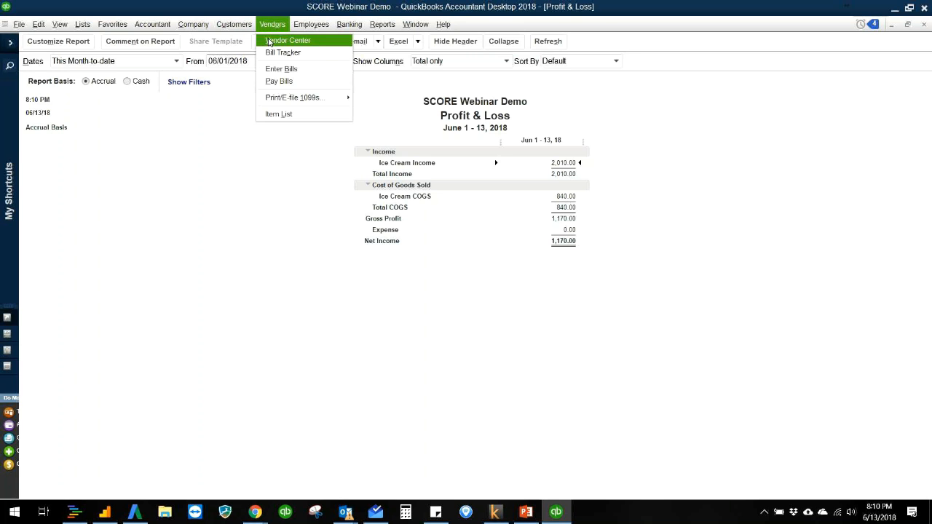
pyautogui.click(268, 41)
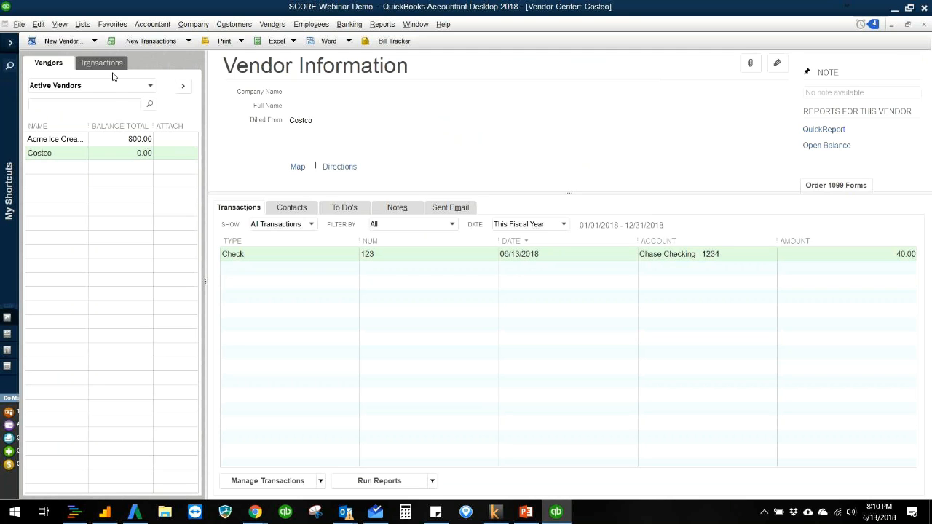
pyautogui.click(63, 42)
pyautogui.click(93, 59)
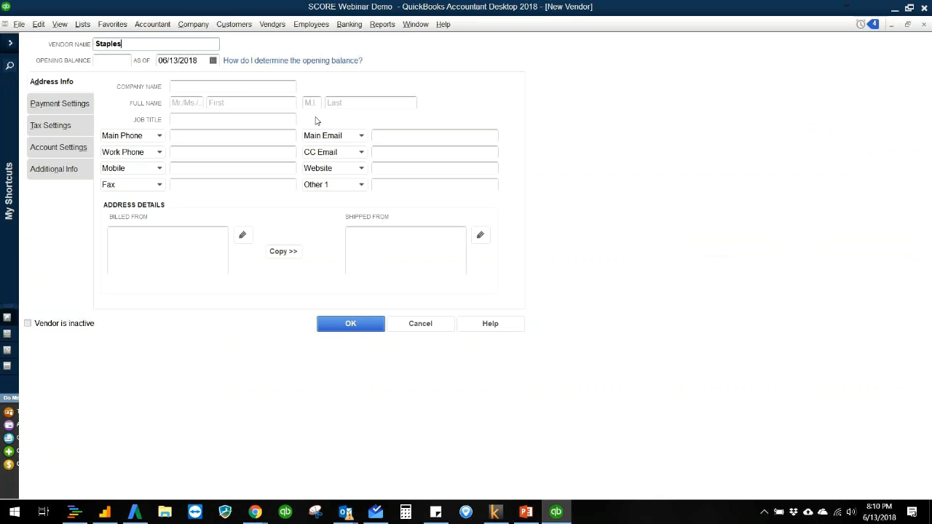
pyautogui.click(351, 325)
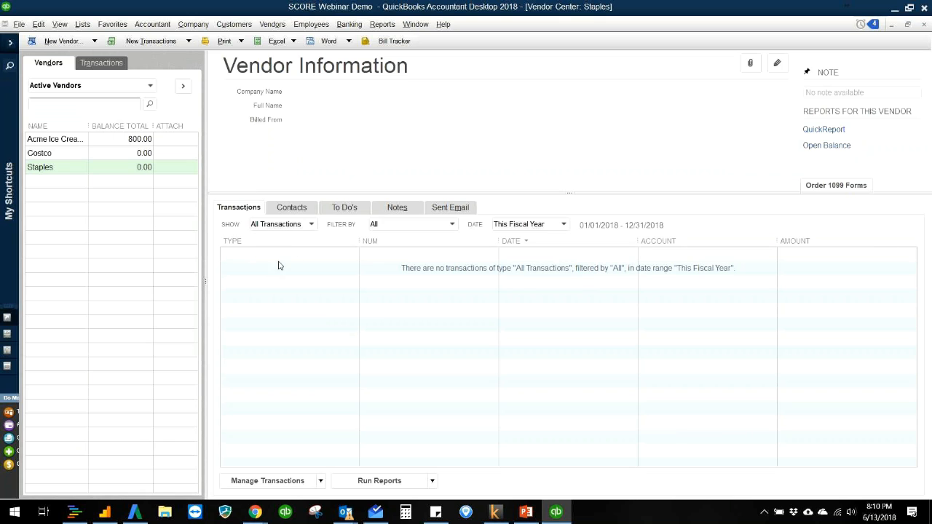
pyautogui.click(180, 45)
pyautogui.click(285, 120)
pyautogui.rightClick(81, 171)
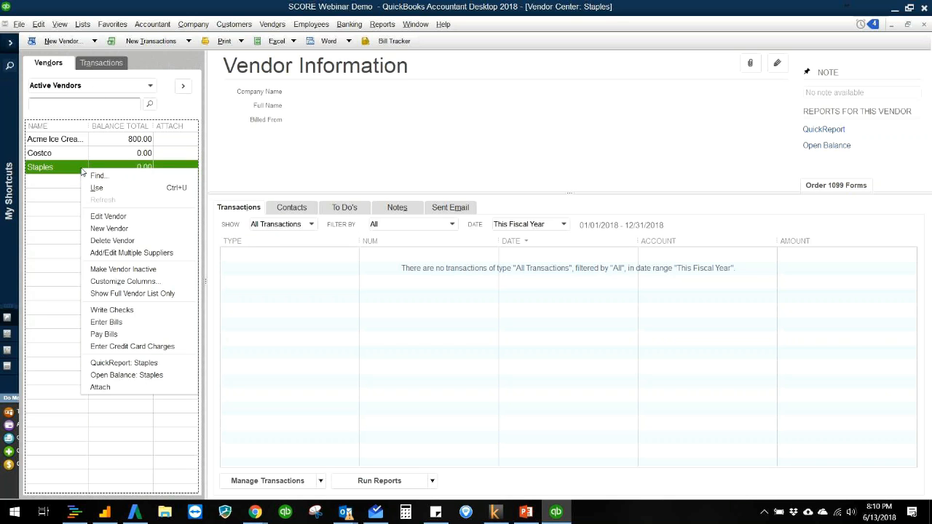
pyautogui.click(166, 313)
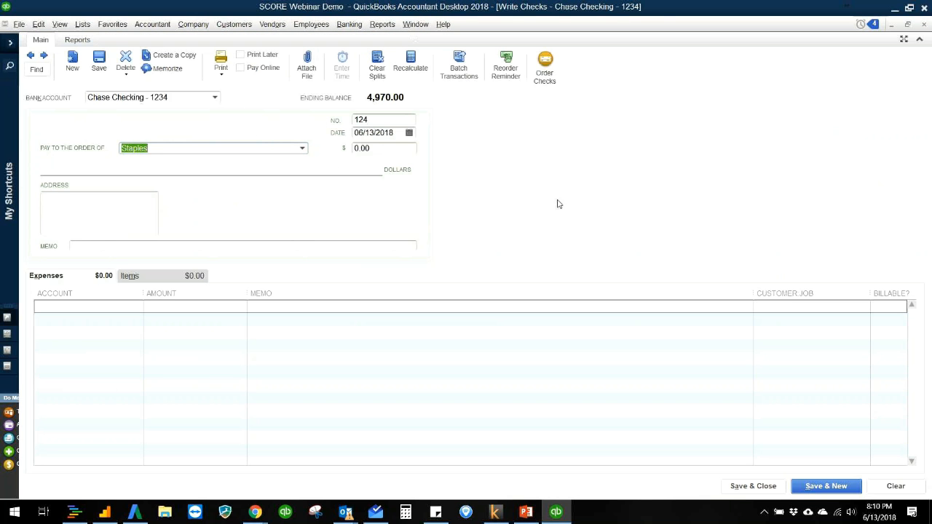
pyautogui.press('Escape')
pyautogui.click(478, 168)
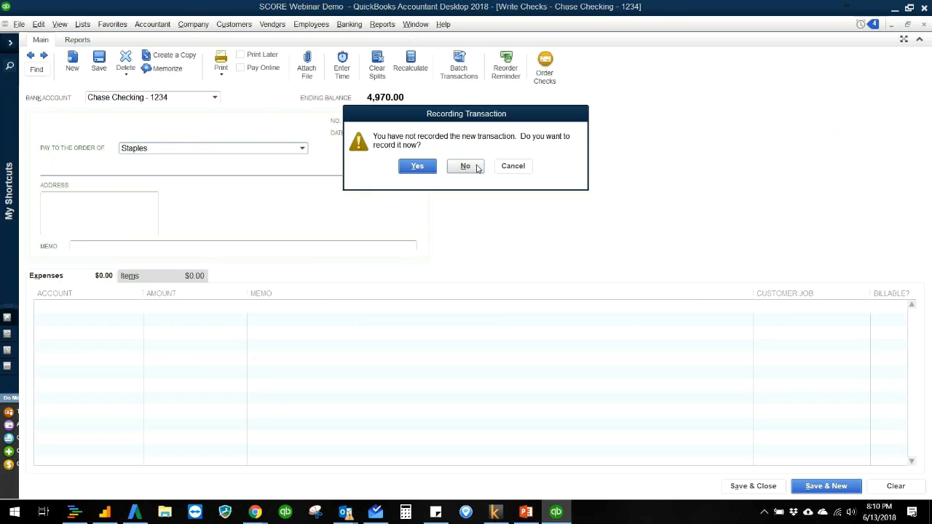
# - Add a Credit Card account to the Chart of Accounts, named Chase CC plus the card's last four digits, and decline the bank feed setup
pyautogui.click(88, 29)
pyautogui.click(94, 40)
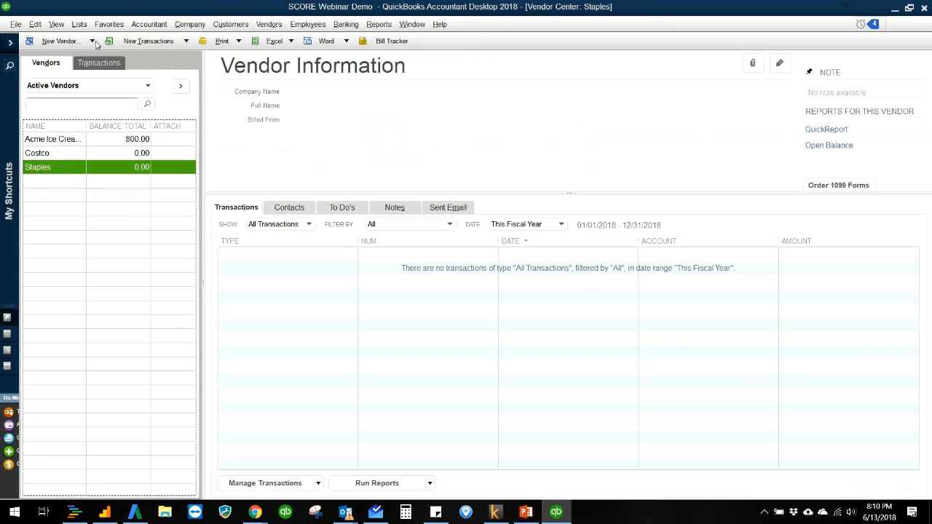
pyautogui.click(42, 492)
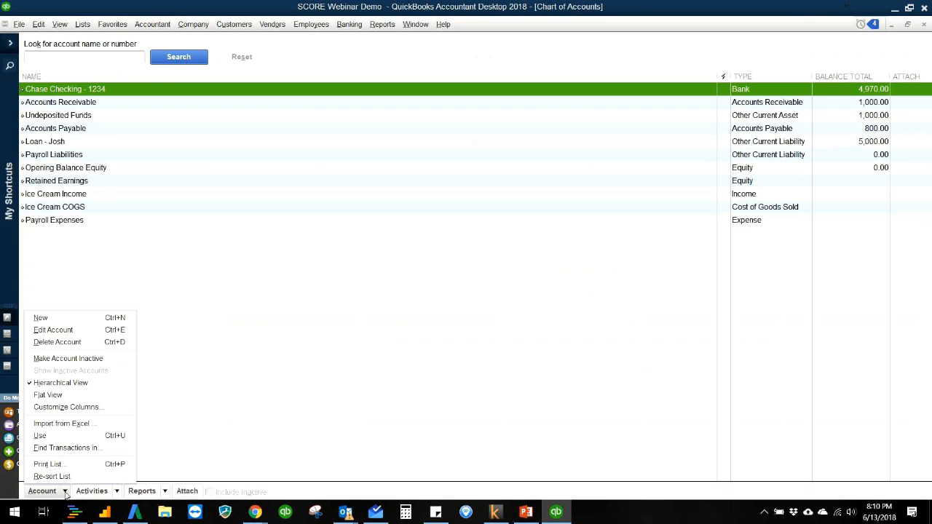
pyautogui.press('Up')
pyautogui.press('Return')
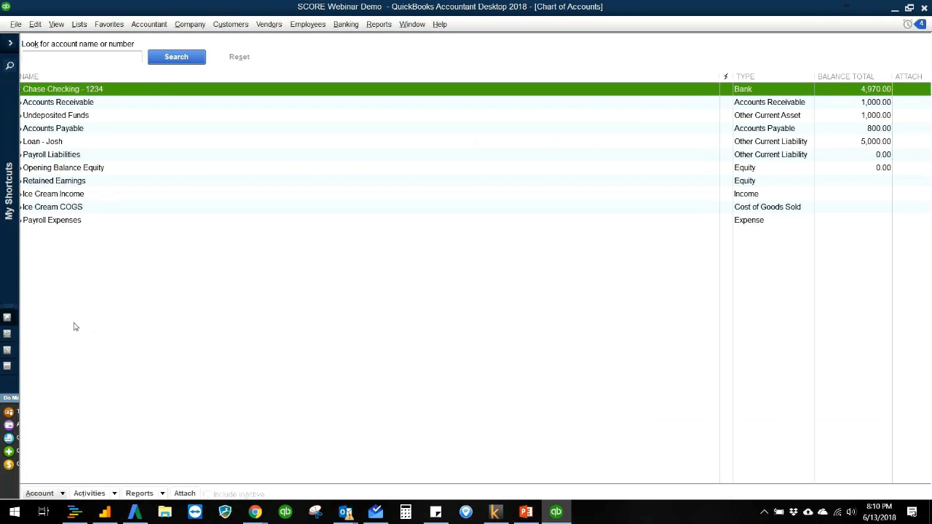
pyautogui.click(62, 188)
pyautogui.click(349, 274)
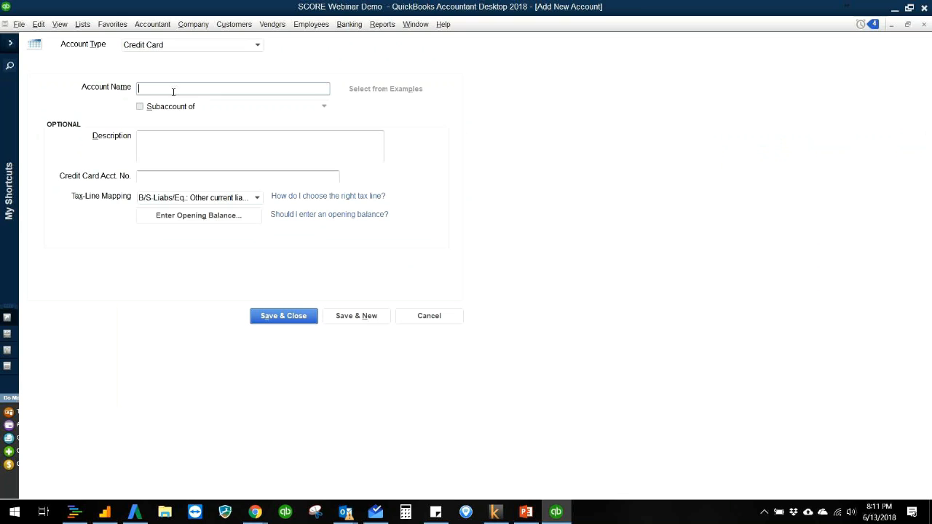
pyautogui.write('Ch')
pyautogui.click(263, 317)
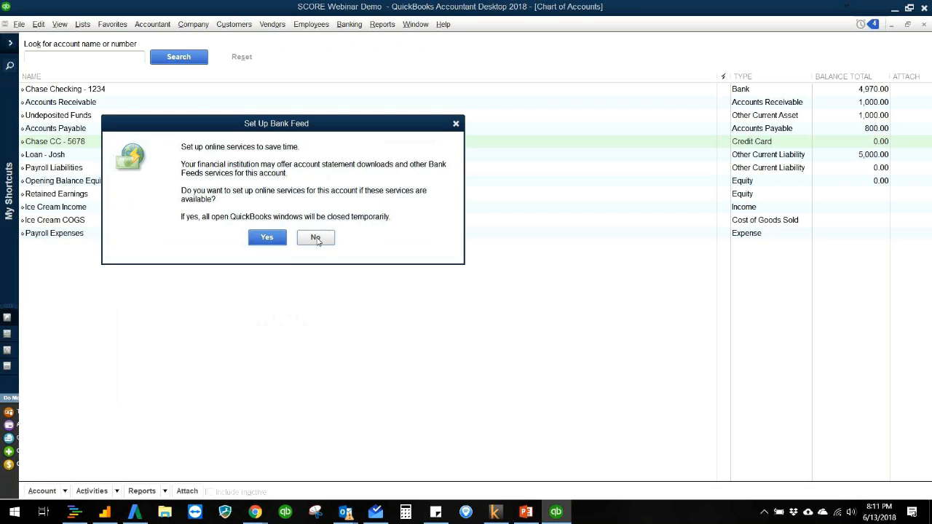
pyautogui.click(313, 237)
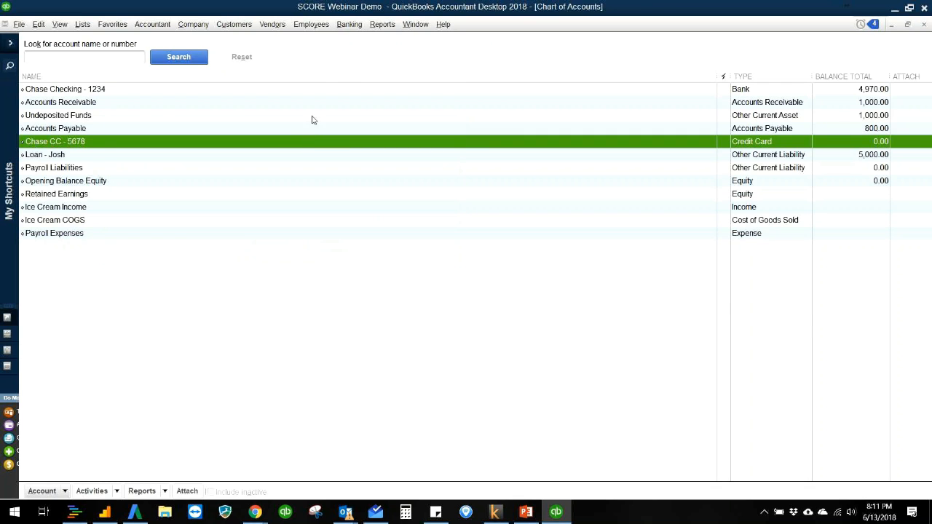
# - Start a credit card charge on the Chase CC account with Staples as the vendor purchased from
pyautogui.click(320, 77)
pyautogui.click(348, 26)
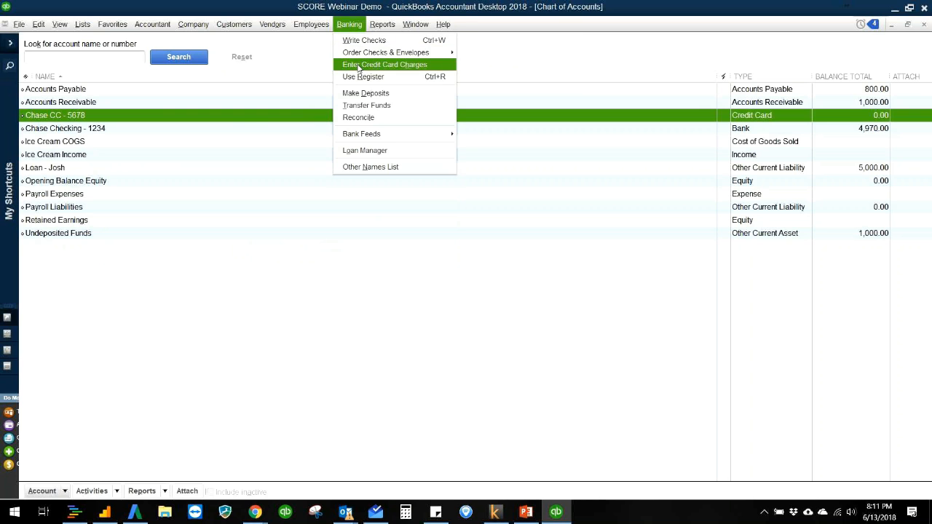
pyautogui.click(358, 66)
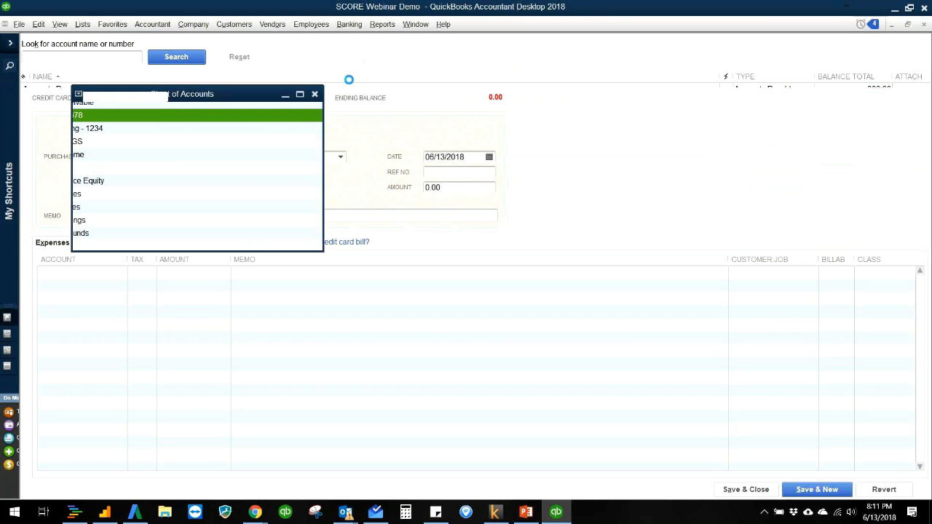
pyautogui.click(293, 156)
pyautogui.write('sta')
pyautogui.press('Tab')
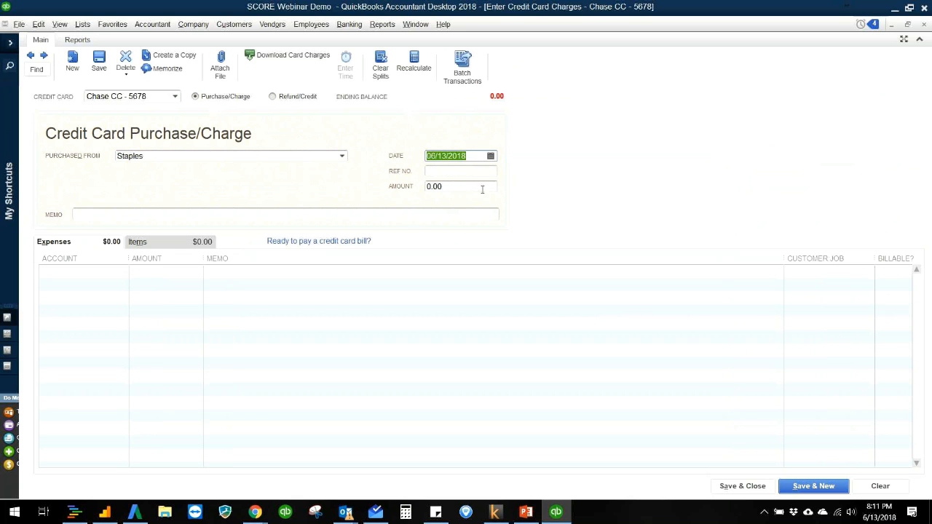
# - Create a new Expense account named Office Supplies for the first expense line of the Staples charge
pyautogui.click(111, 274)
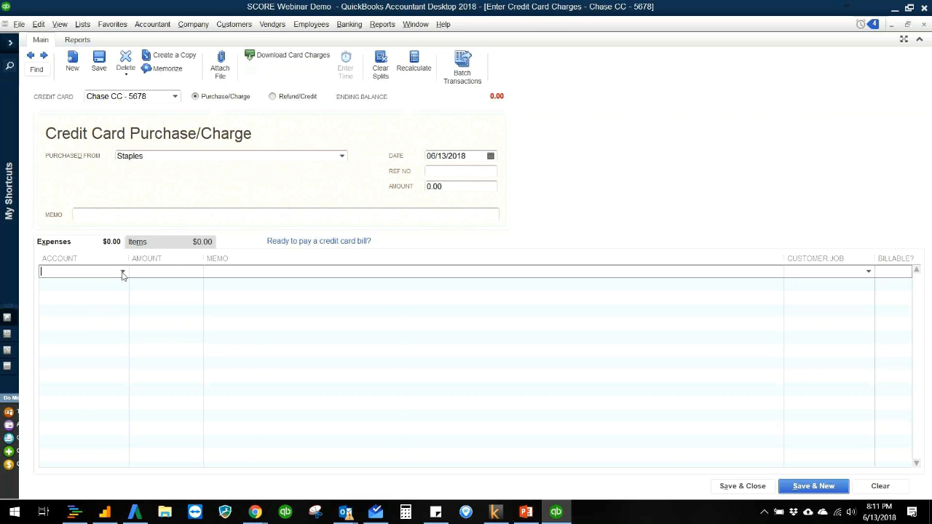
pyautogui.click(123, 274)
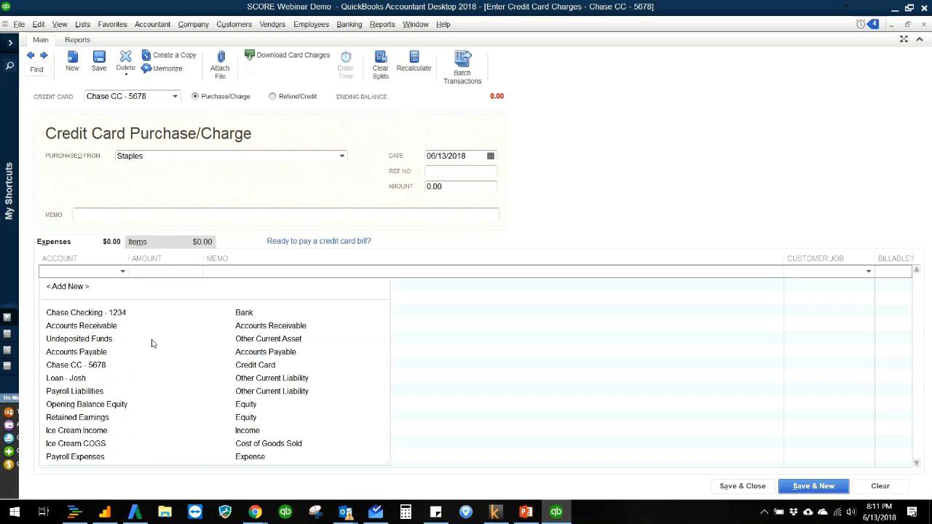
pyautogui.click(67, 286)
pyautogui.click(384, 304)
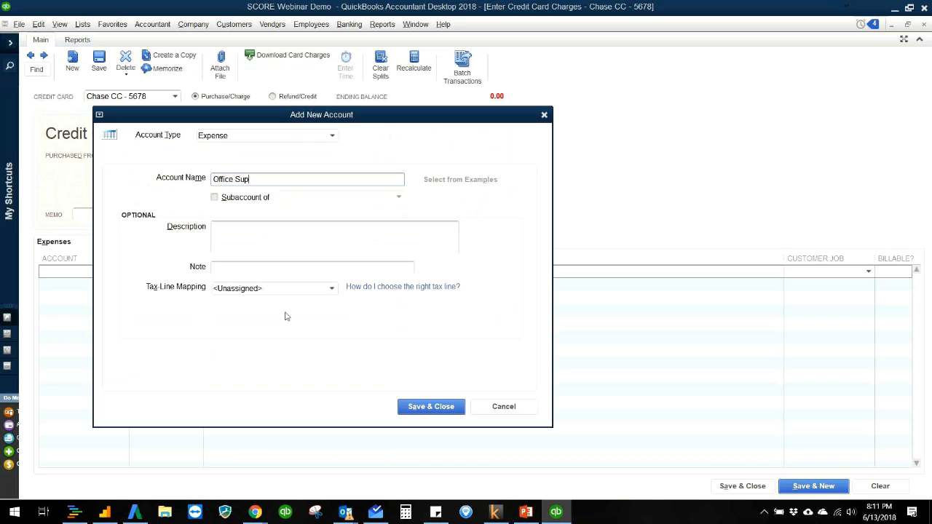
pyautogui.click(426, 406)
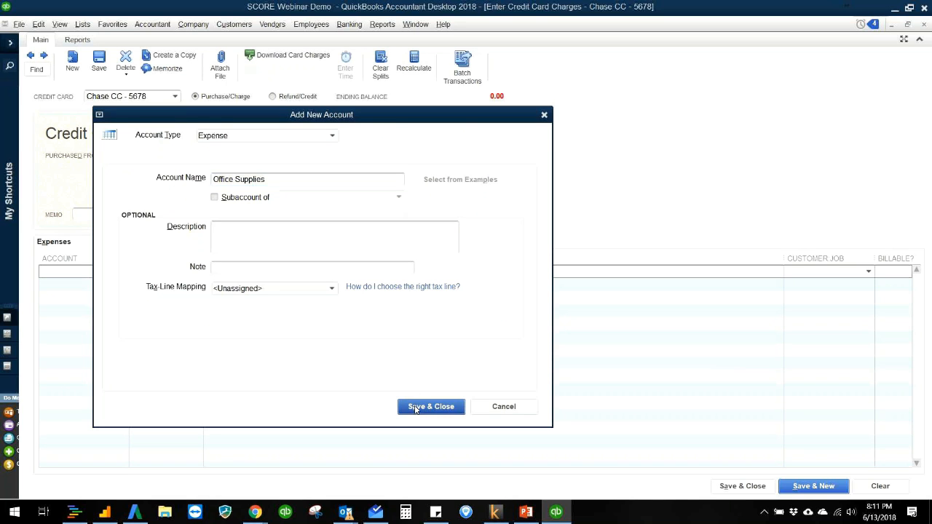
# - Enter 23.50 as the amount of the Office Supplies line, add a memo, and save and close the charge
pyautogui.write('23.5')
pyautogui.press('Tab')
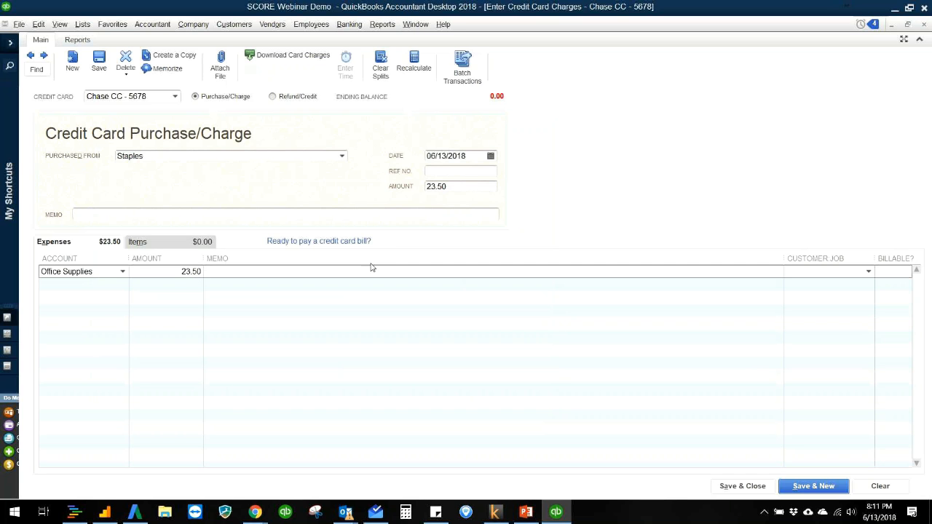
pyautogui.write('Printing Paper')
pyautogui.click(717, 486)
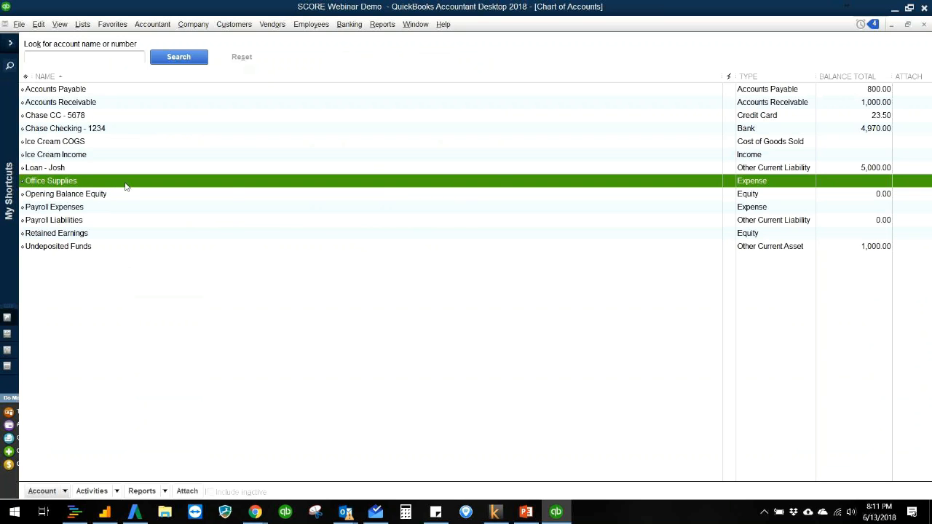
# - Close the Chart of Accounts and open the standard Profit & Loss report to examine the Office Supplies expense and net income
pyautogui.press('Escape')
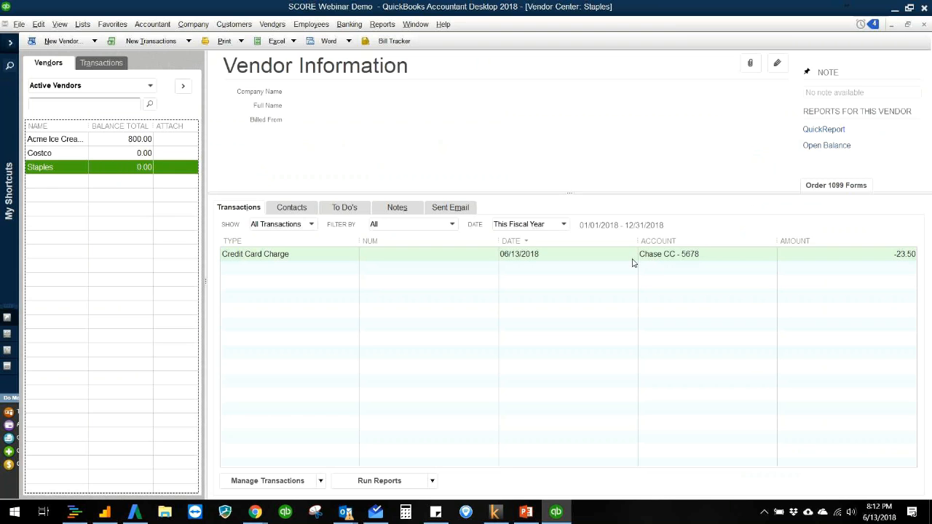
pyautogui.click(468, 157)
pyautogui.click(391, 27)
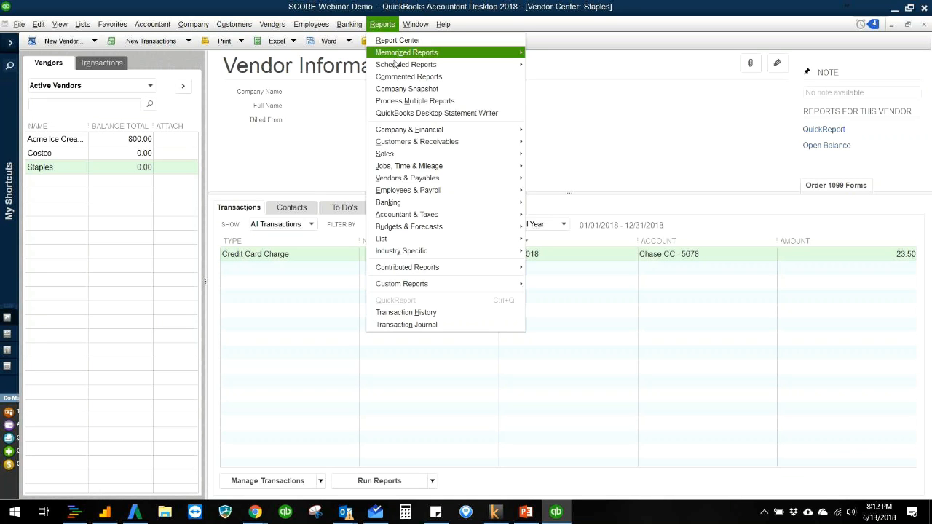
pyautogui.moveTo(404, 131)
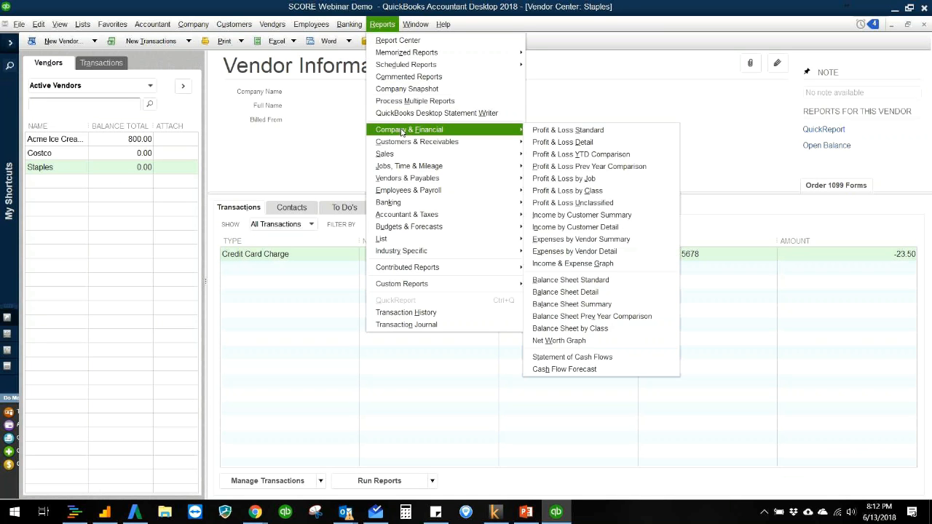
pyautogui.click(554, 131)
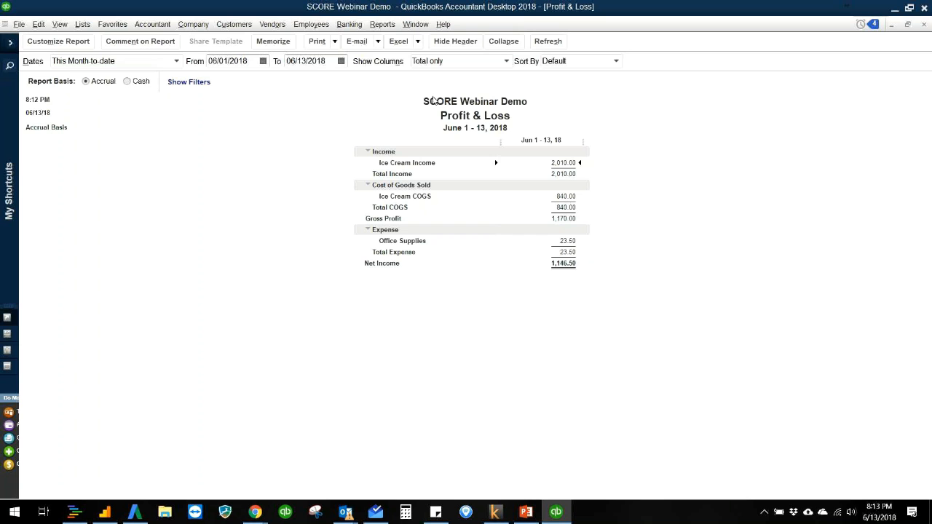
# - Open the standard Balance Sheet to examine the credit card liability and how assets compare with liabilities and equity
pyautogui.click(381, 24)
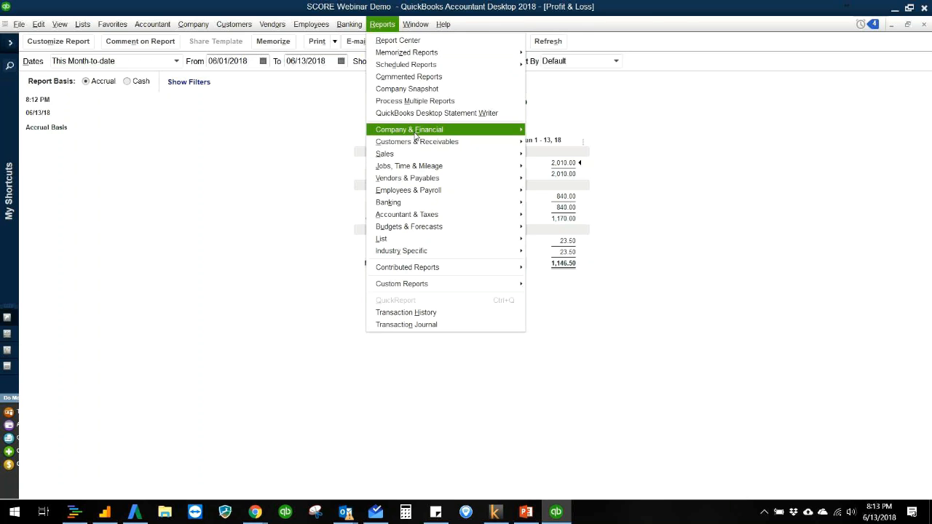
pyautogui.click(249, 283)
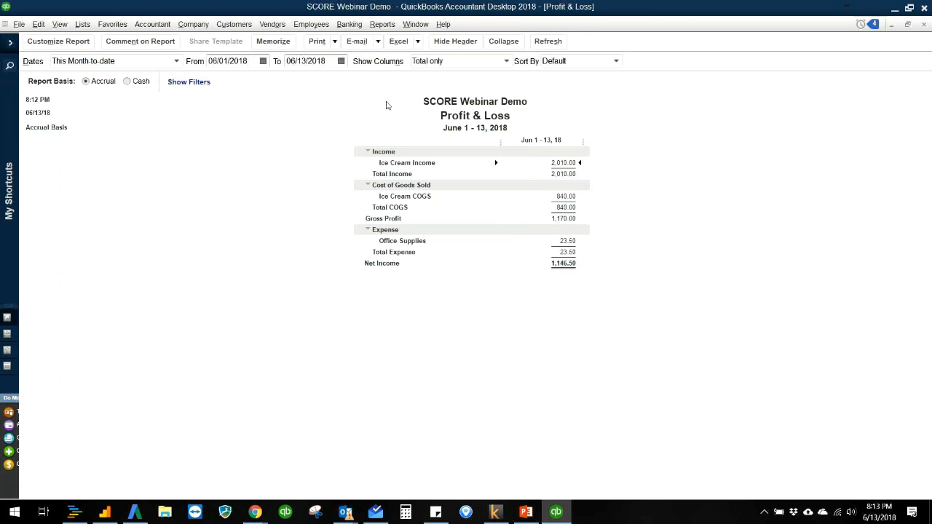
pyautogui.click(383, 24)
pyautogui.moveTo(408, 130)
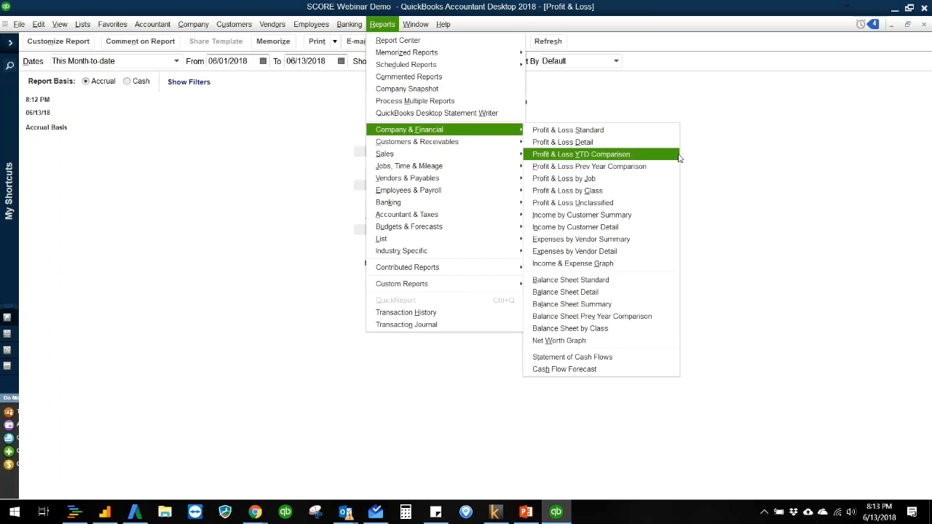
pyautogui.click(626, 280)
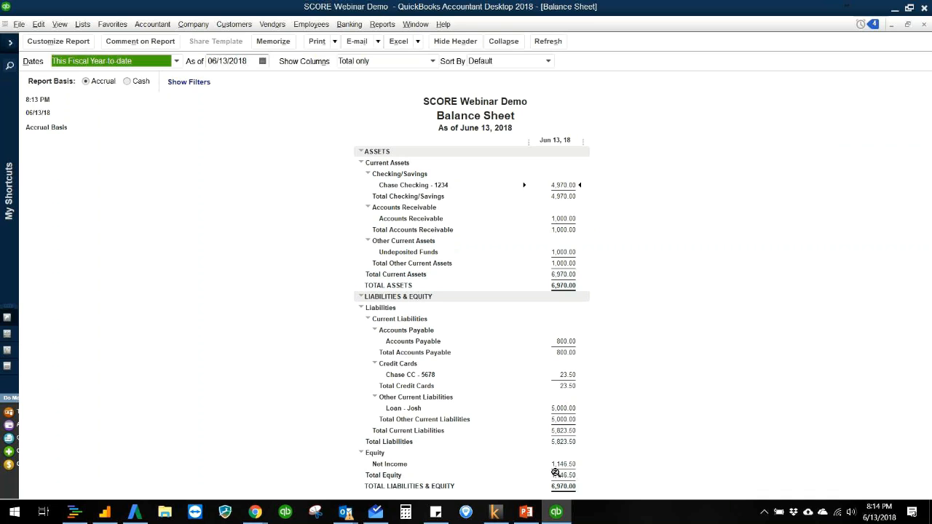
pyautogui.click(641, 342)
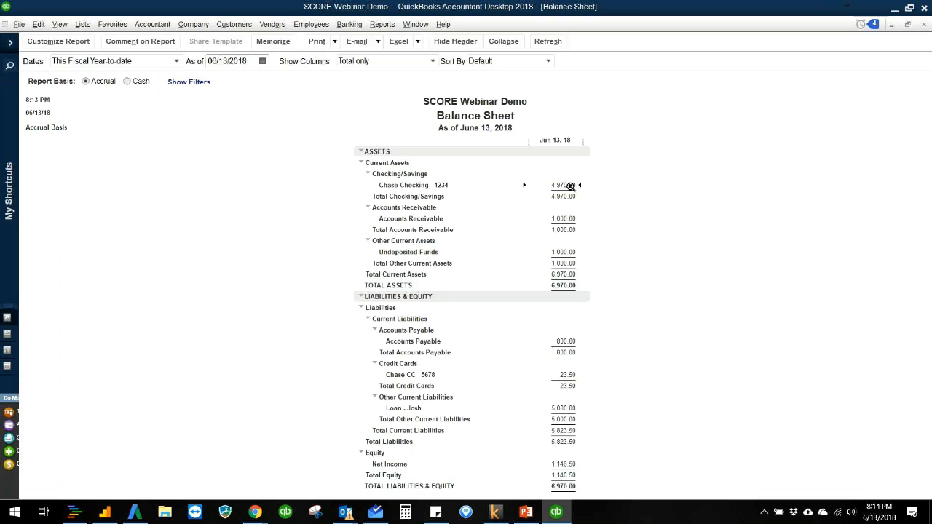
# - Close the Balance Sheet and drill into Ice Cream Income on the Profit & Loss report to examine its transactions
pyautogui.press('Escape')
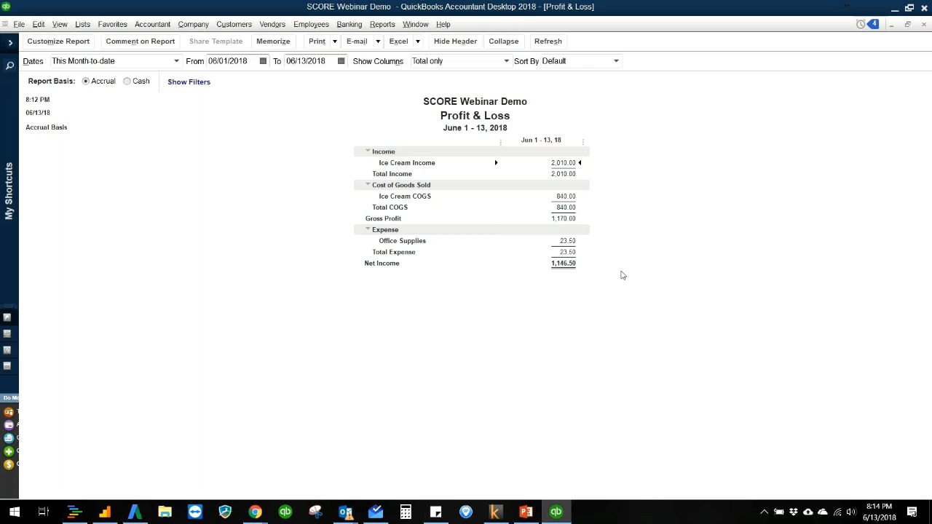
pyautogui.doubleClick(560, 162)
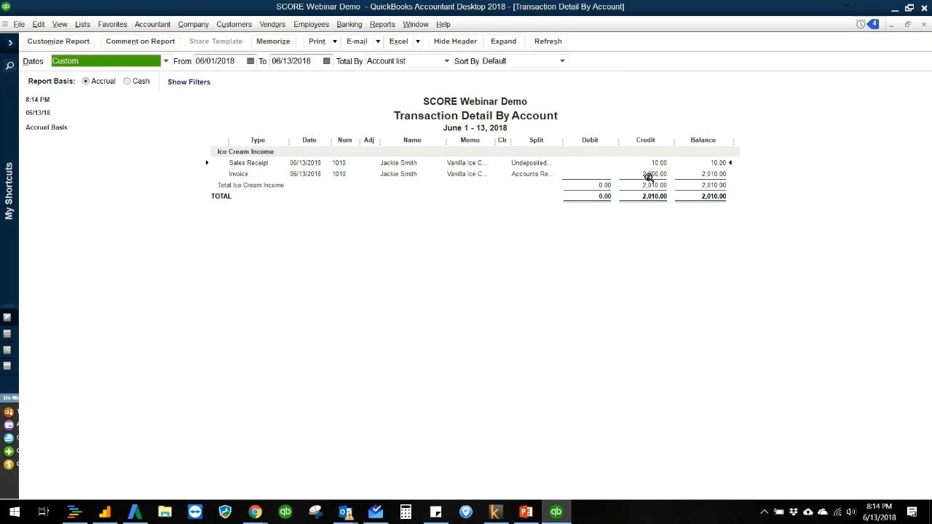
pyautogui.press('Escape')
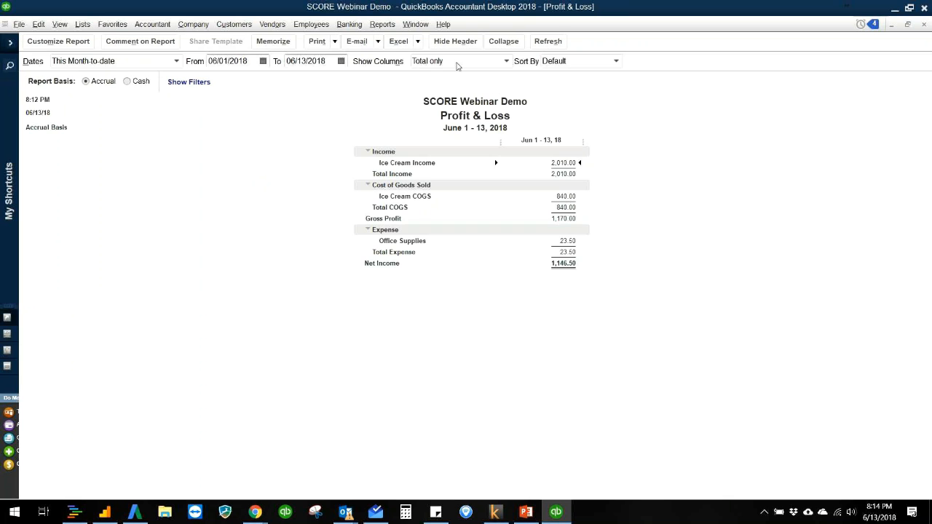
# - Open the Chart of Accounts from the Home Page and view the Office Supplies account's QuickReport to examine its transactions
pyautogui.click(194, 27)
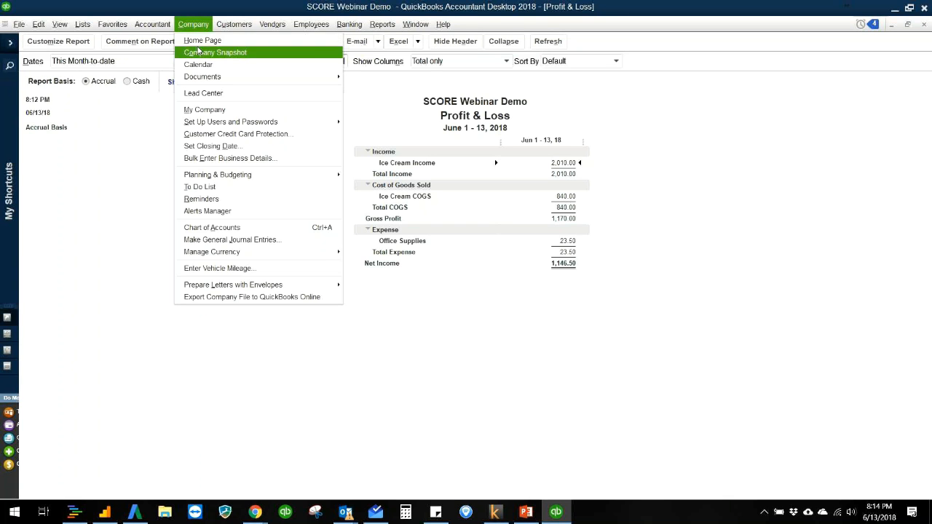
pyautogui.click(204, 41)
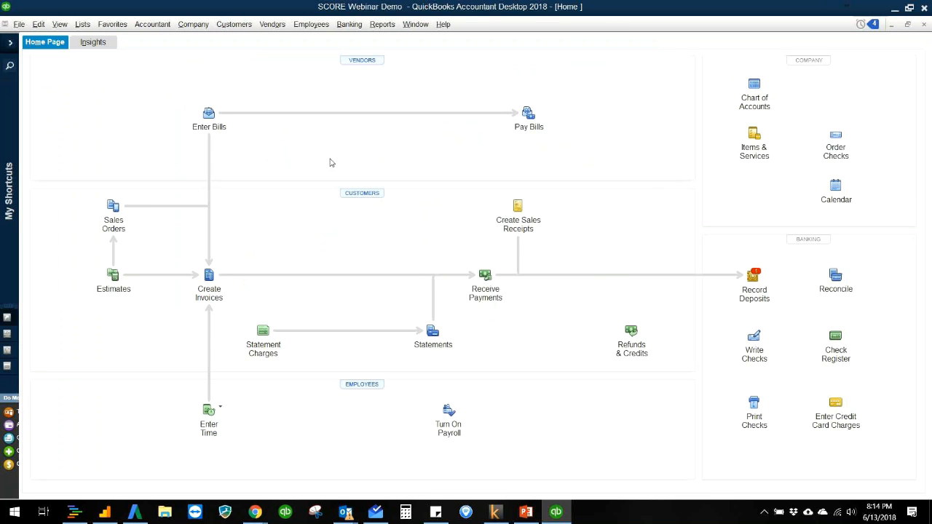
pyautogui.click(754, 87)
pyautogui.click(742, 130)
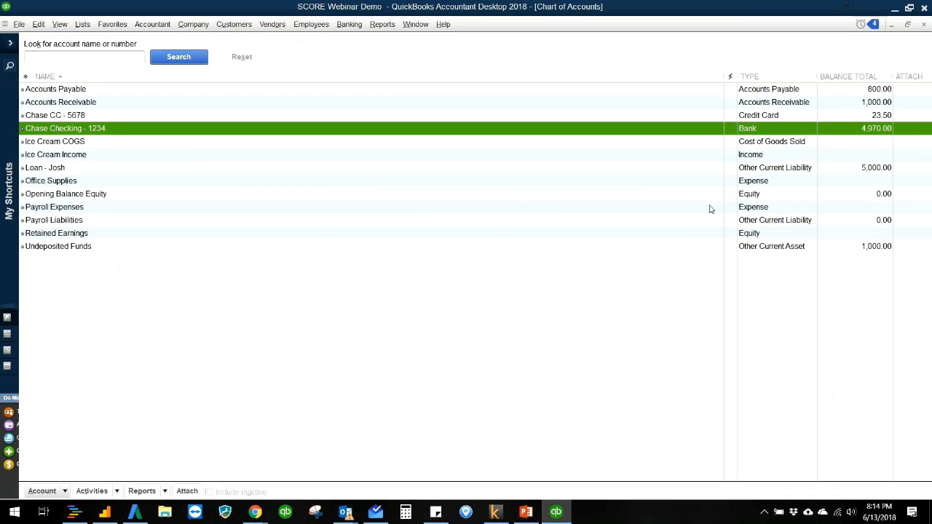
pyautogui.click(757, 220)
pyautogui.click(757, 195)
pyautogui.click(758, 183)
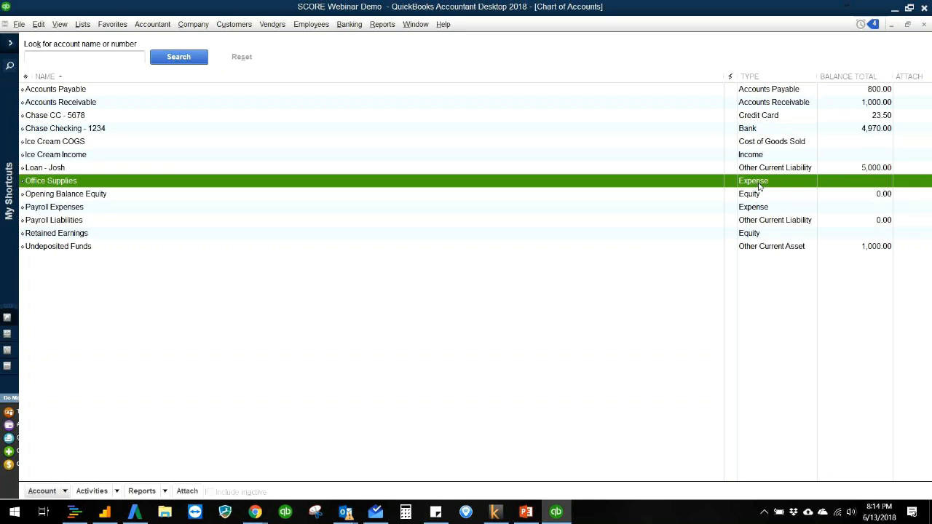
pyautogui.doubleClick(757, 182)
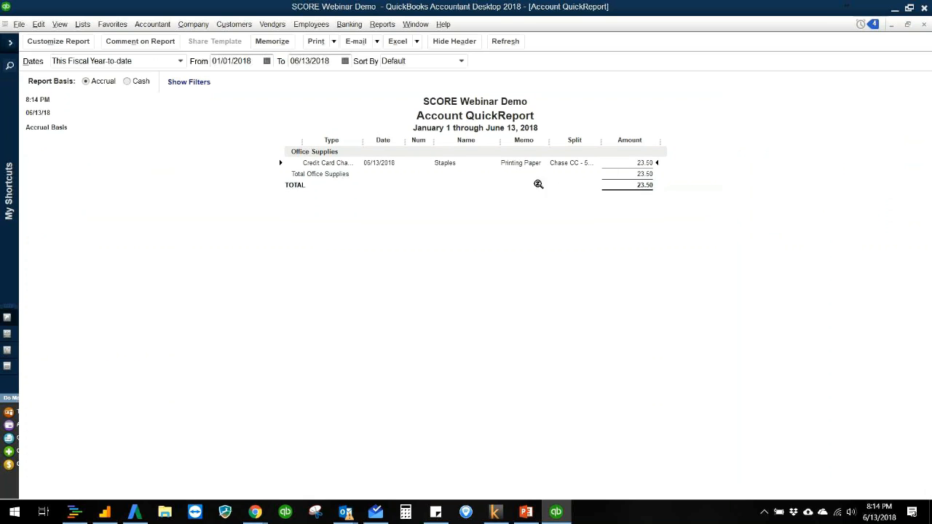
pyautogui.press('Escape')
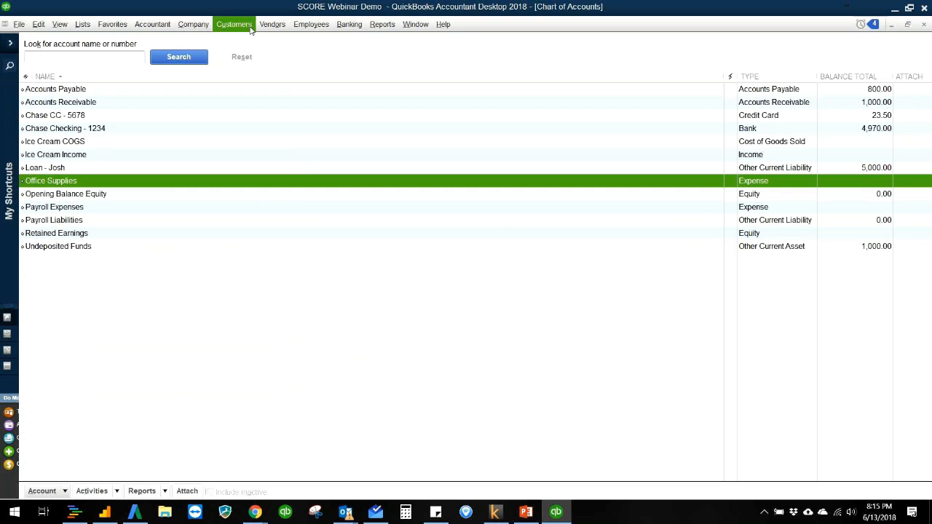
# - Start a check from Chase Checking - 1234, quick-add ABC Rentals as the payee and set the amount to 500.00
pyautogui.click(201, 27)
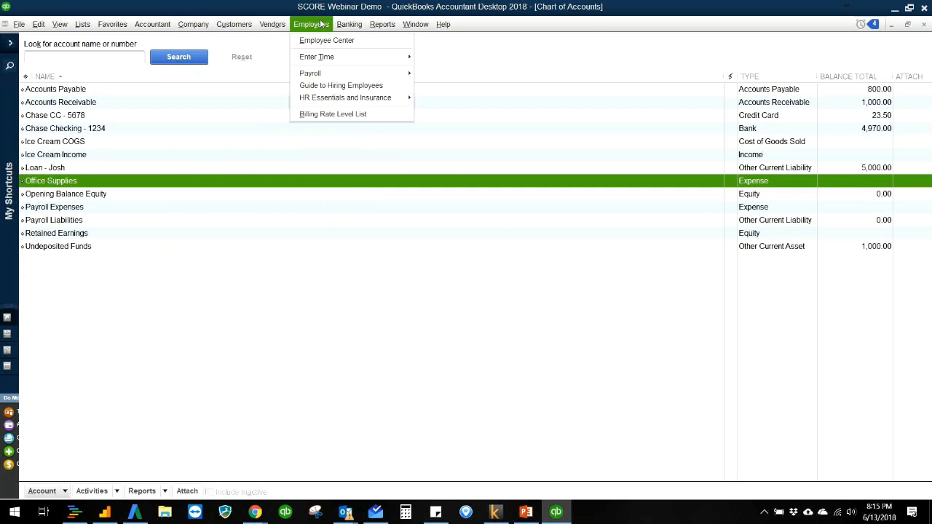
pyautogui.moveTo(349, 24)
pyautogui.click(352, 40)
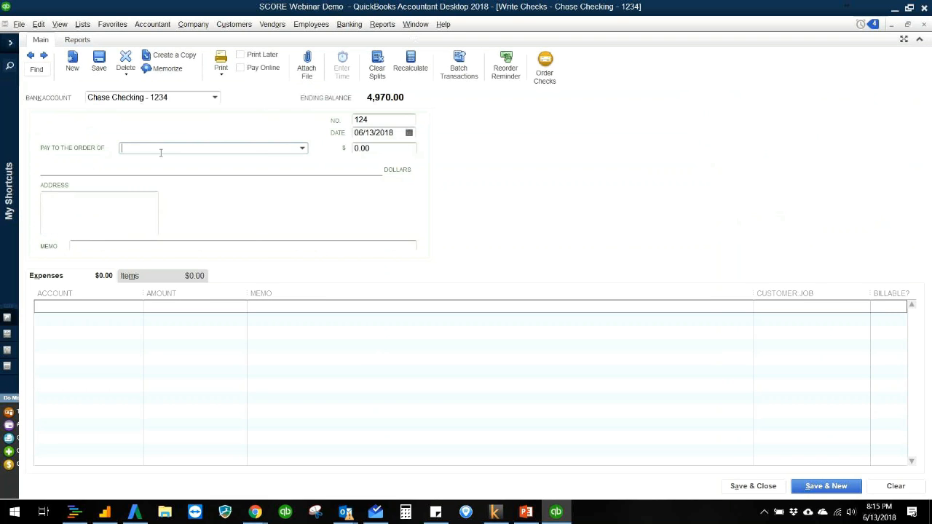
pyautogui.write('ABC Rent')
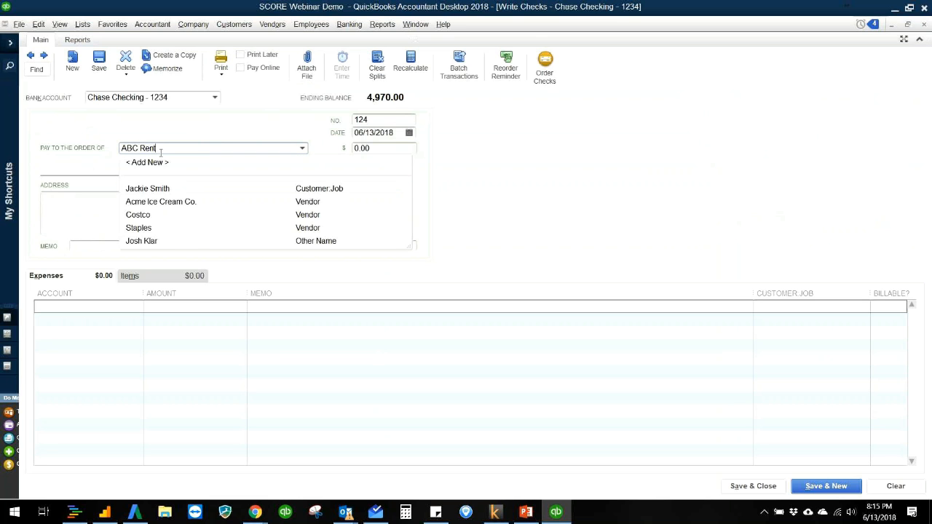
pyautogui.write('als')
pyautogui.press('Tab')
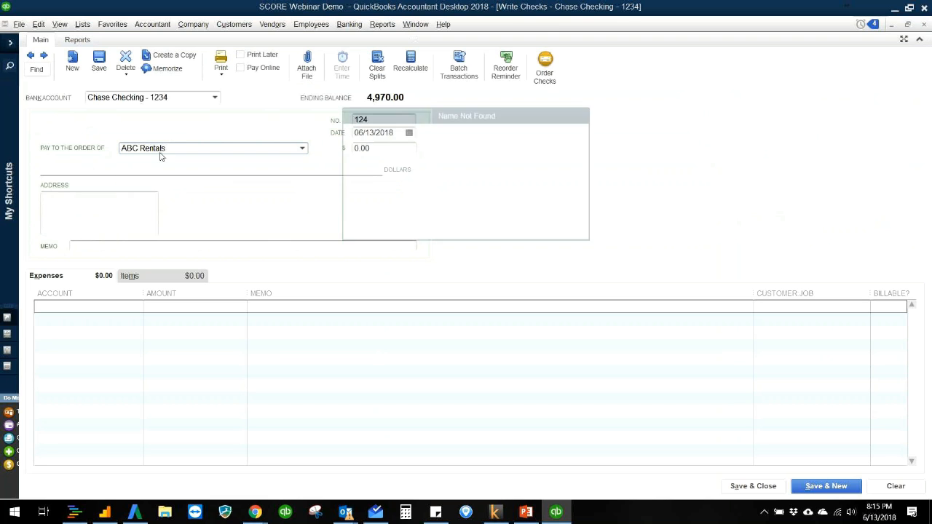
pyautogui.click(419, 221)
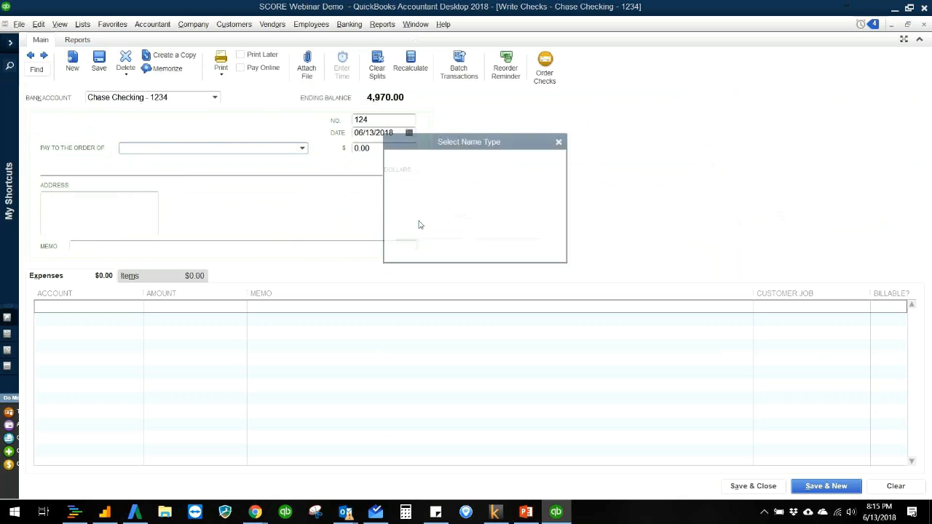
pyautogui.click(445, 245)
pyautogui.write('500')
pyautogui.press('Tab')
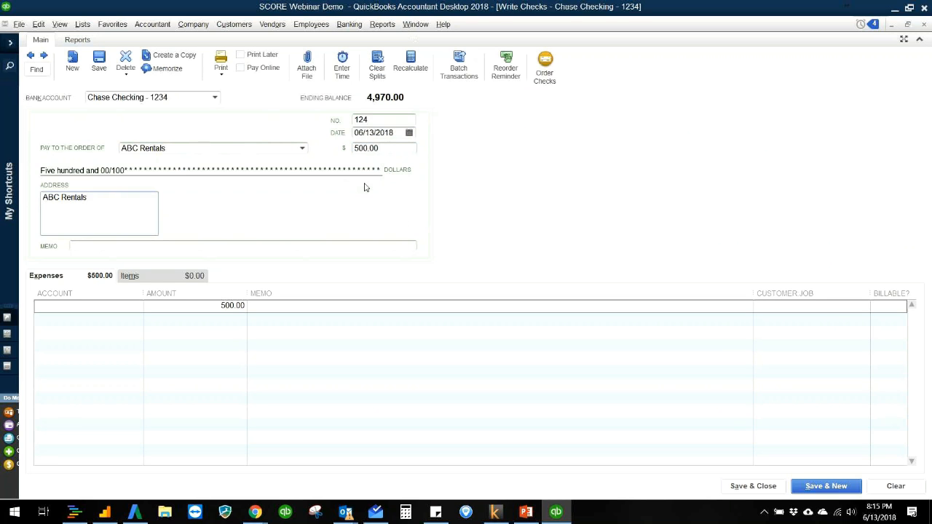
# - Assign the check's expense line to a new Expense account named Rent Expense, and save and close the check
pyautogui.click(125, 306)
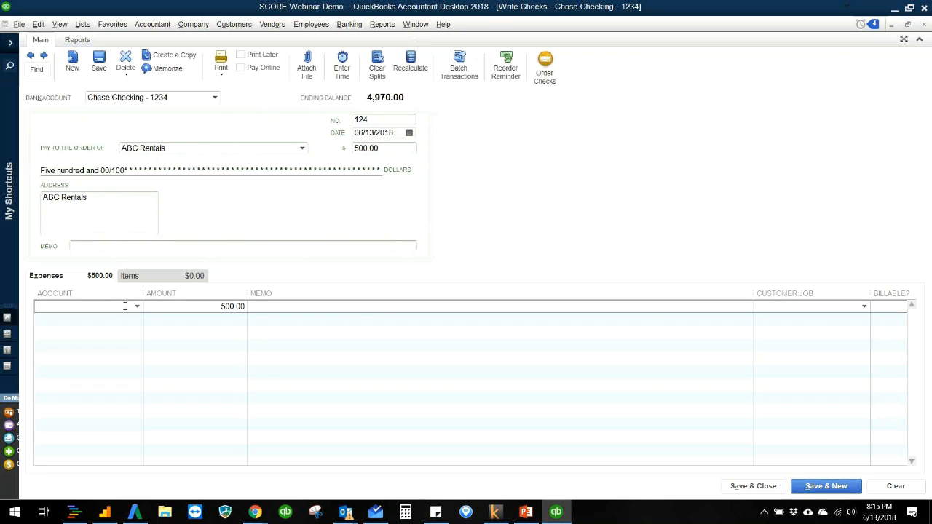
pyautogui.write('Rent Expense')
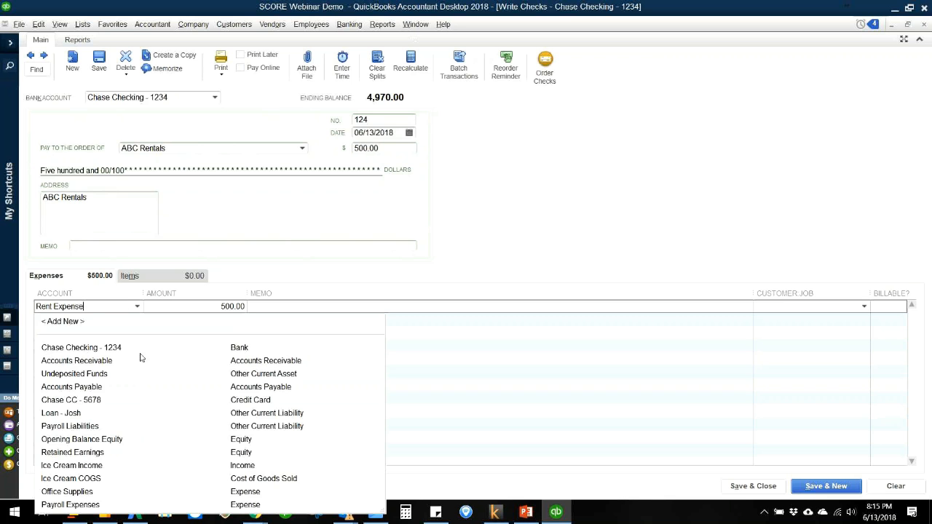
pyautogui.press('Tab')
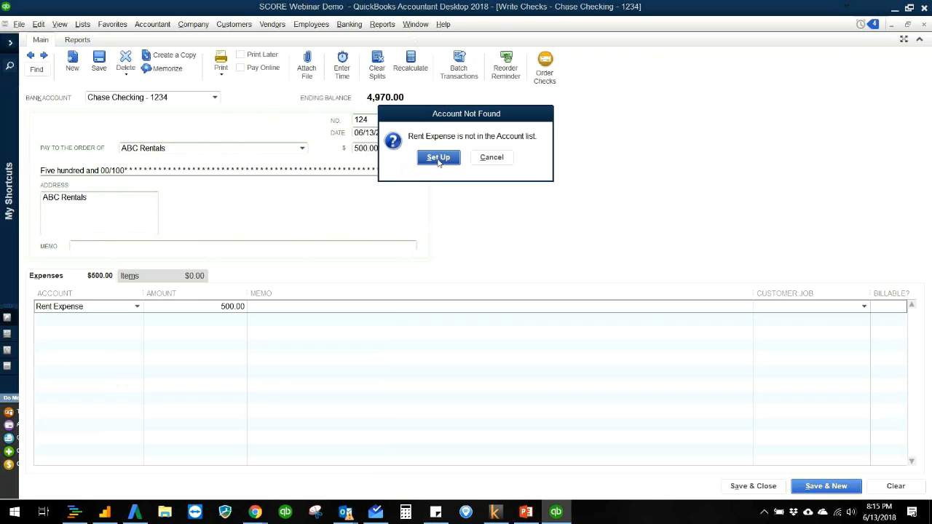
pyautogui.click(438, 158)
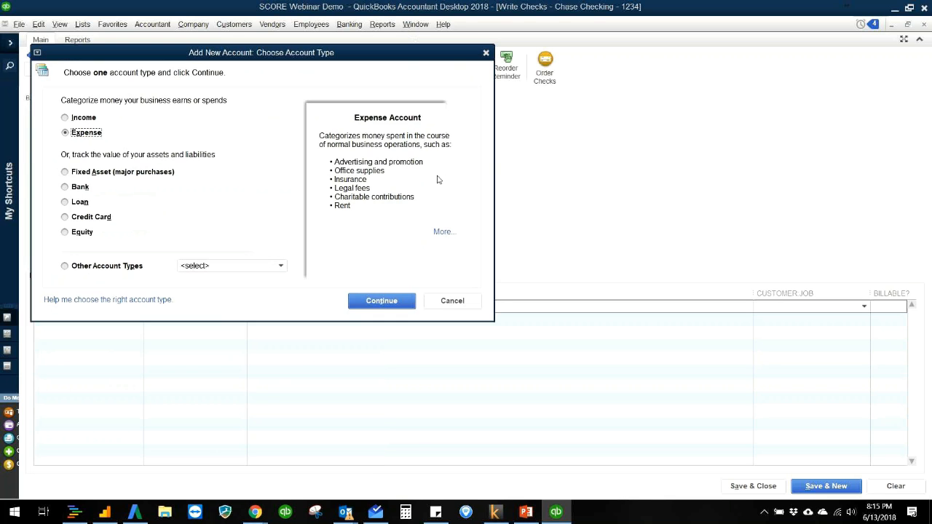
pyautogui.click(364, 300)
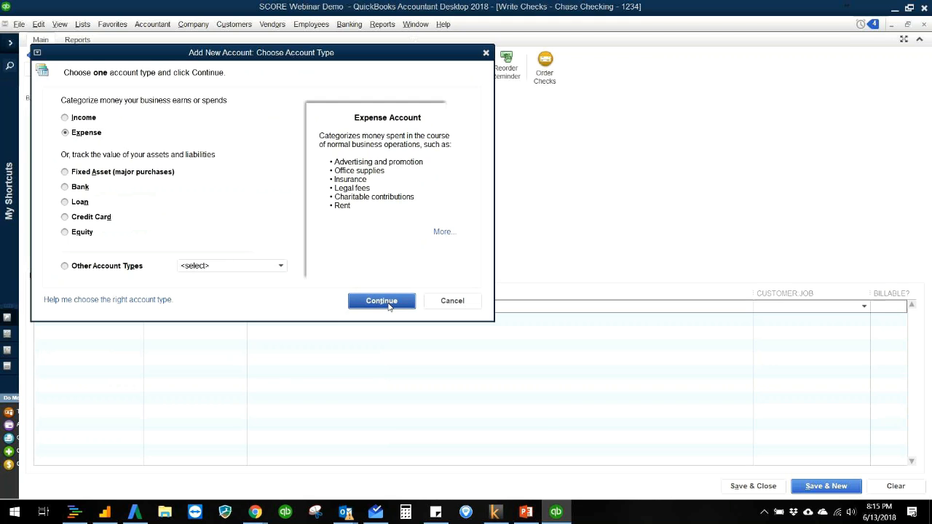
pyautogui.click(415, 403)
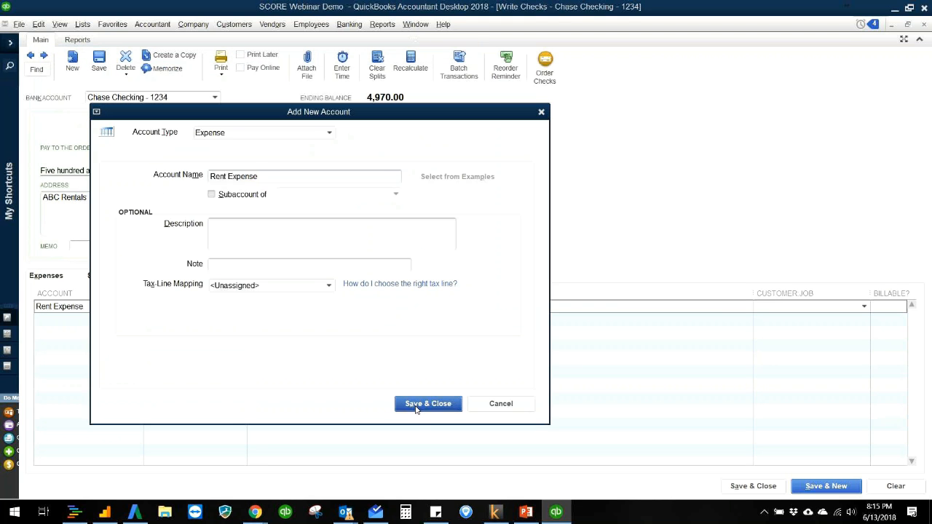
pyautogui.click(735, 486)
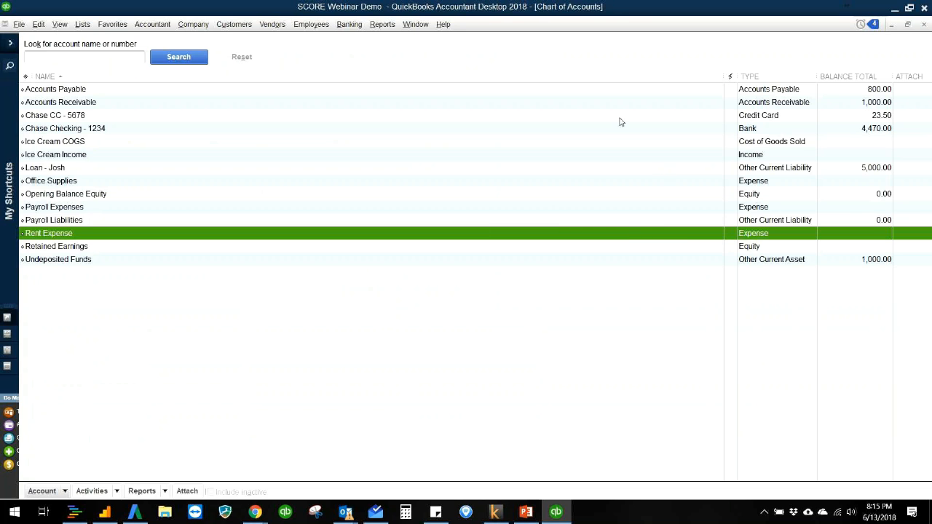
# - Open the standard Profit & Loss report to examine the Rent Expense and net income, and close it
pyautogui.click(382, 24)
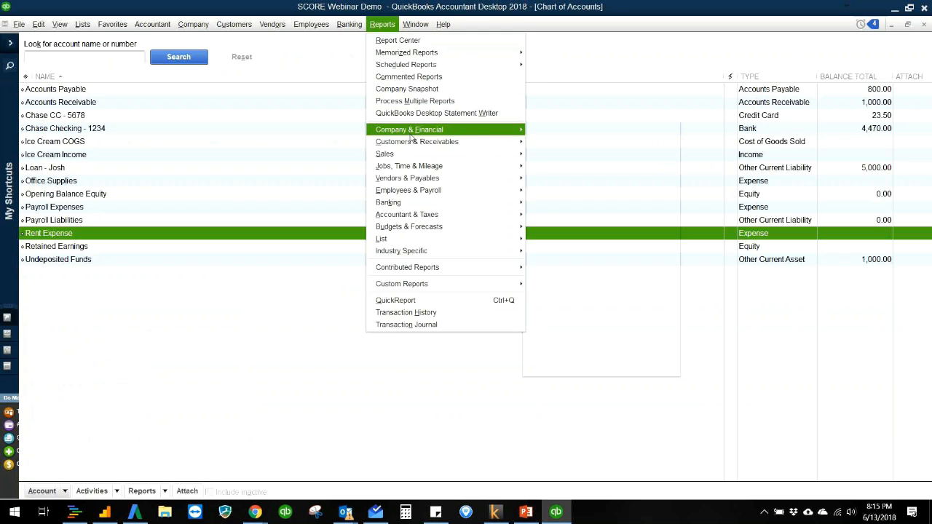
pyautogui.moveTo(412, 133)
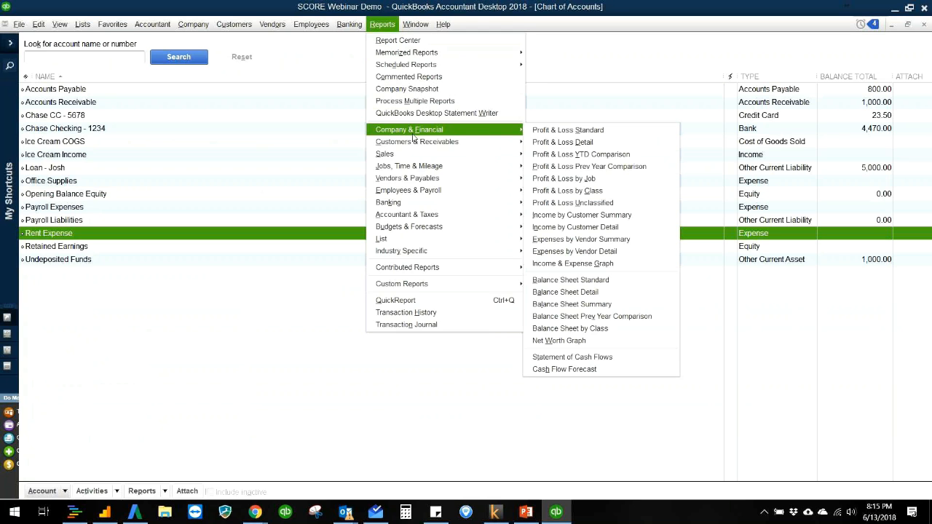
pyautogui.click(593, 130)
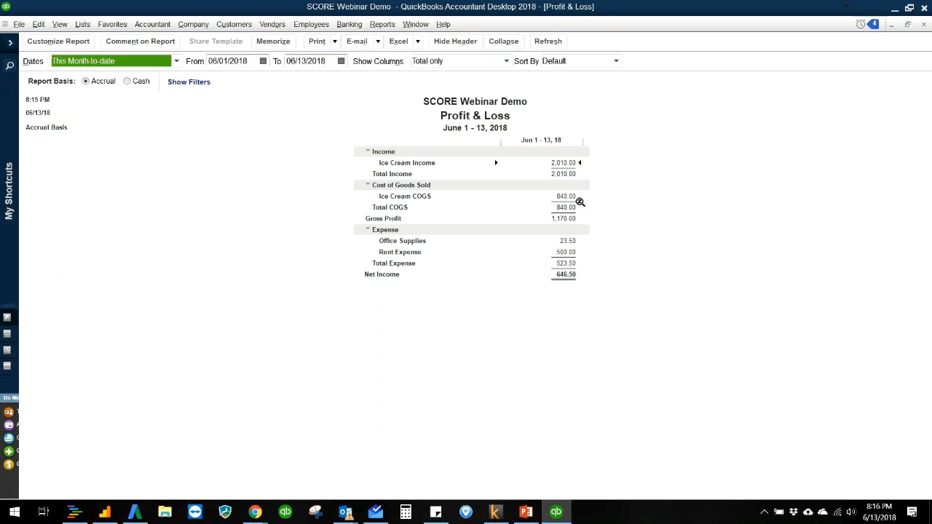
pyautogui.press('Escape')
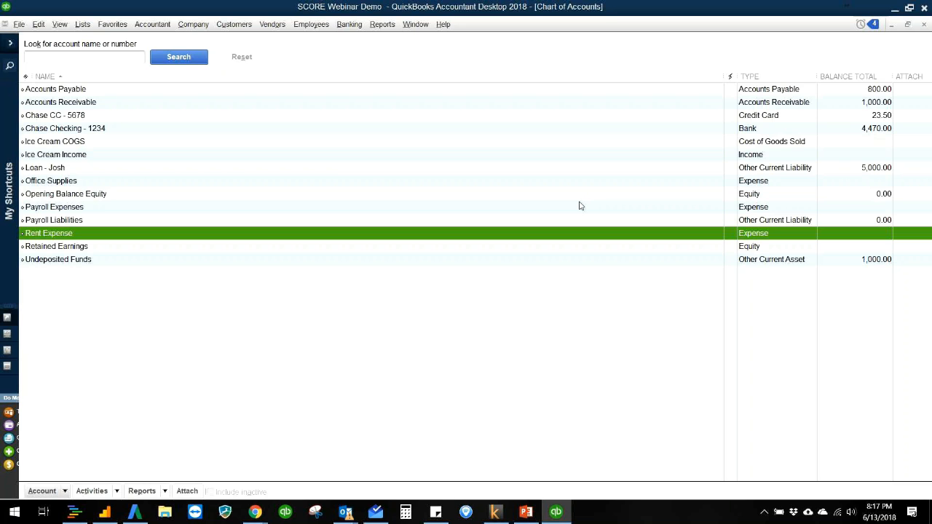
pyautogui.click(349, 27)
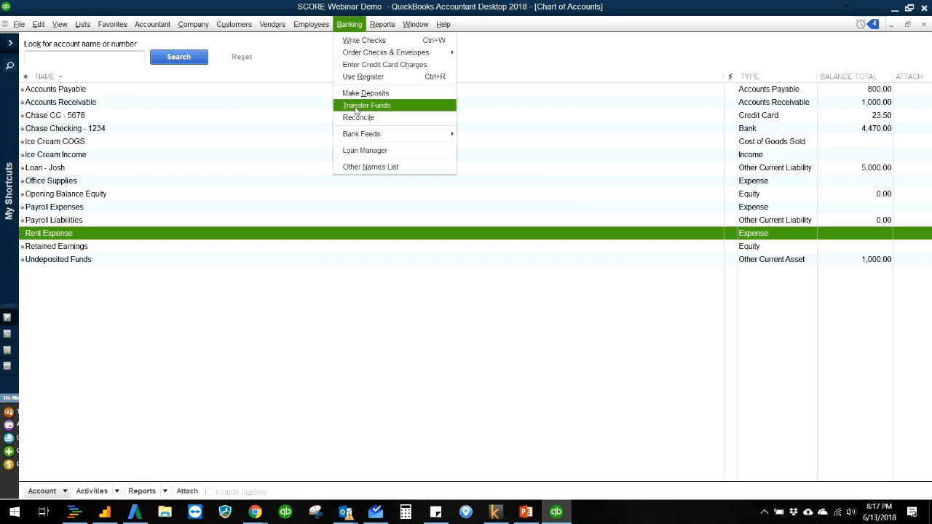
pyautogui.click(325, 57)
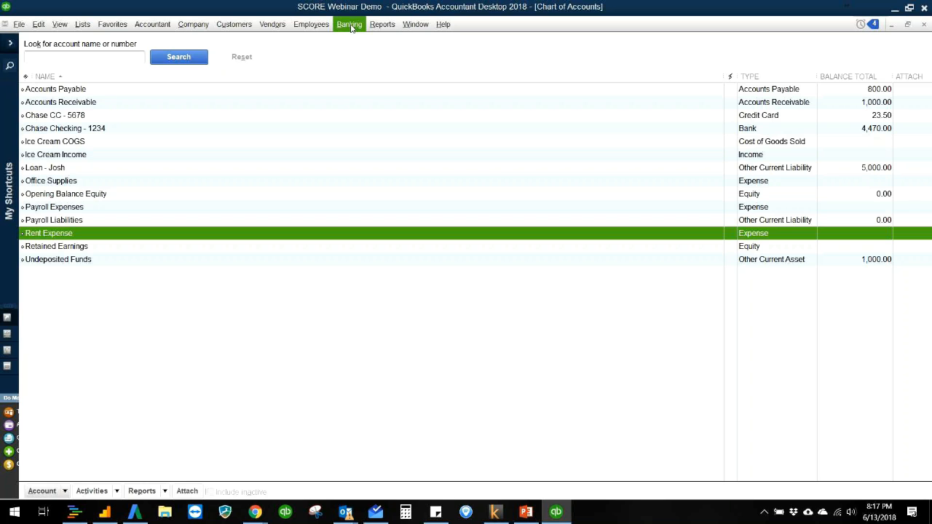
pyautogui.click(351, 27)
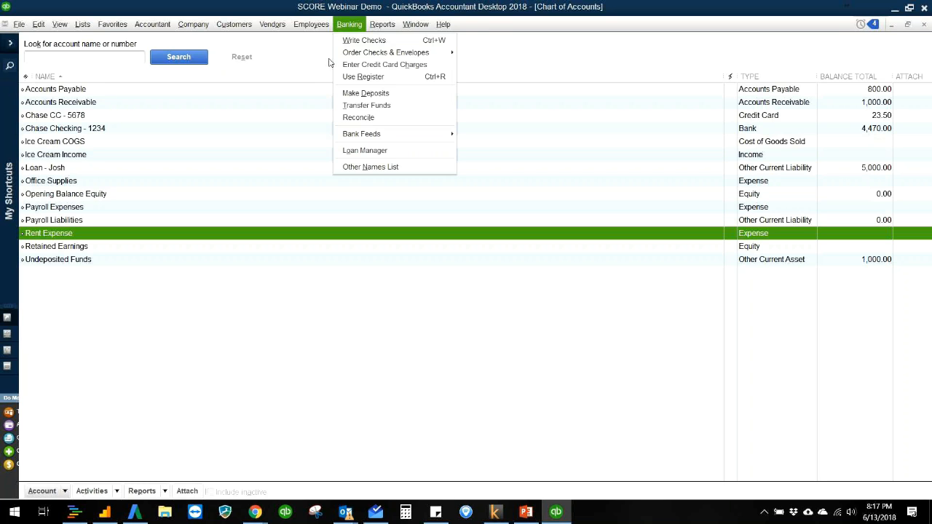
pyautogui.click(328, 63)
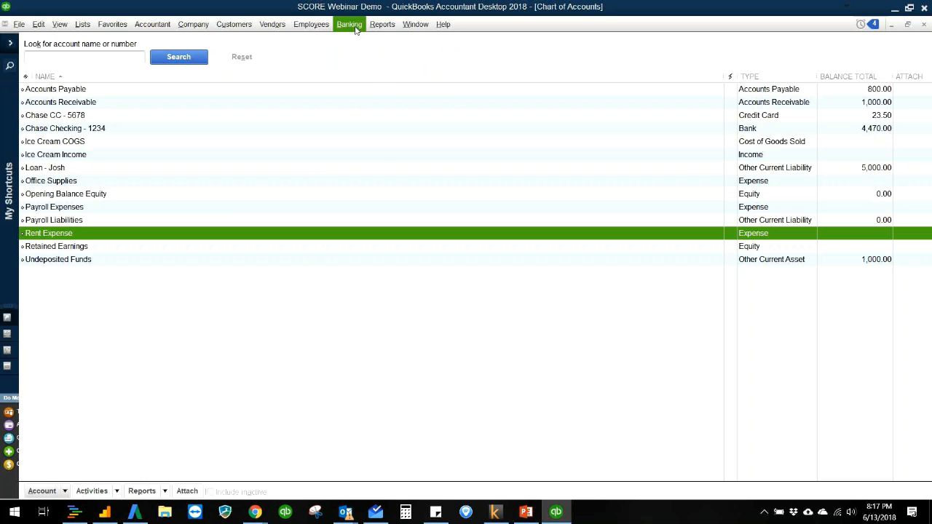
pyautogui.click(351, 29)
pyautogui.click(295, 60)
pyautogui.click(349, 30)
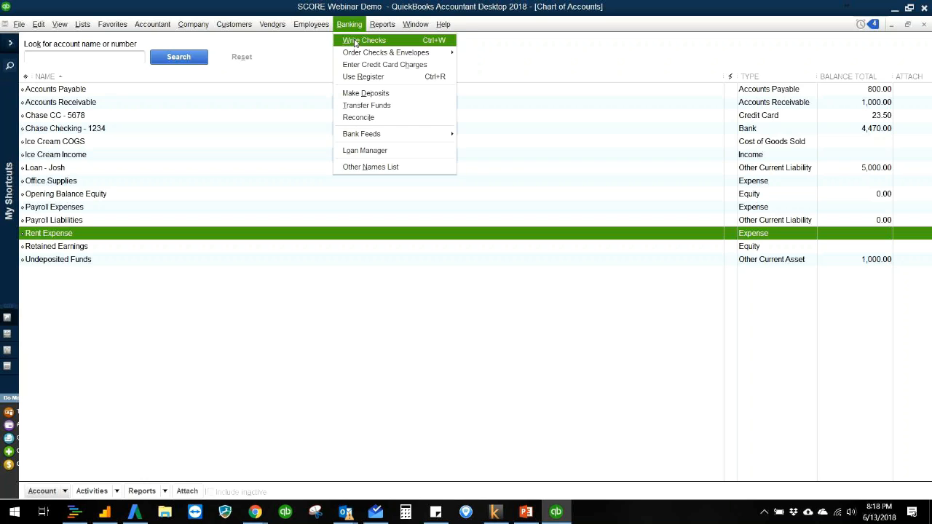
pyautogui.click(71, 442)
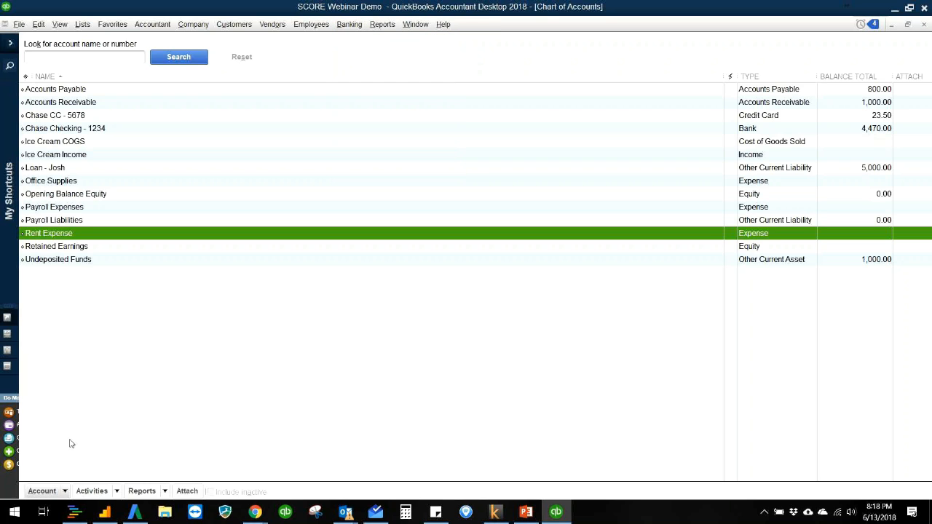
# - Create a new Bank account named PayPal in the Chart of Accounts and decline the bank feed setup
pyautogui.click(67, 492)
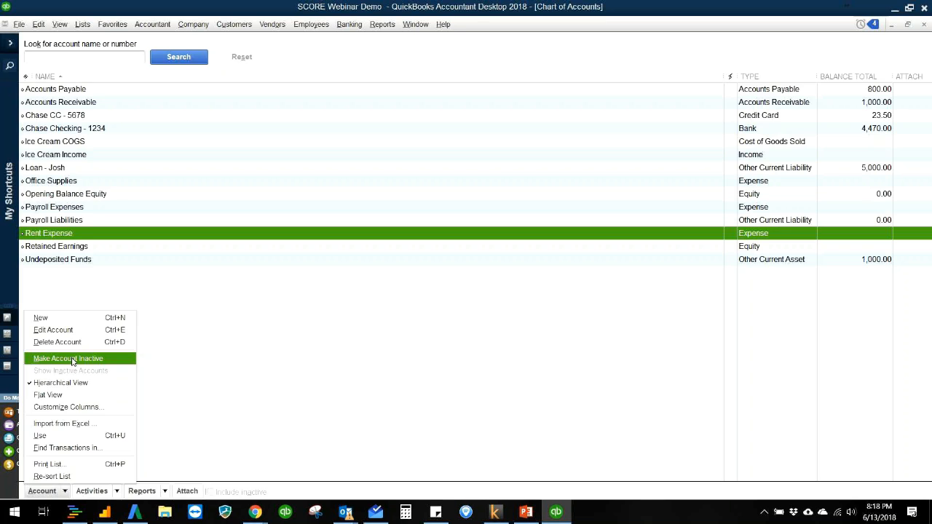
pyautogui.click(59, 318)
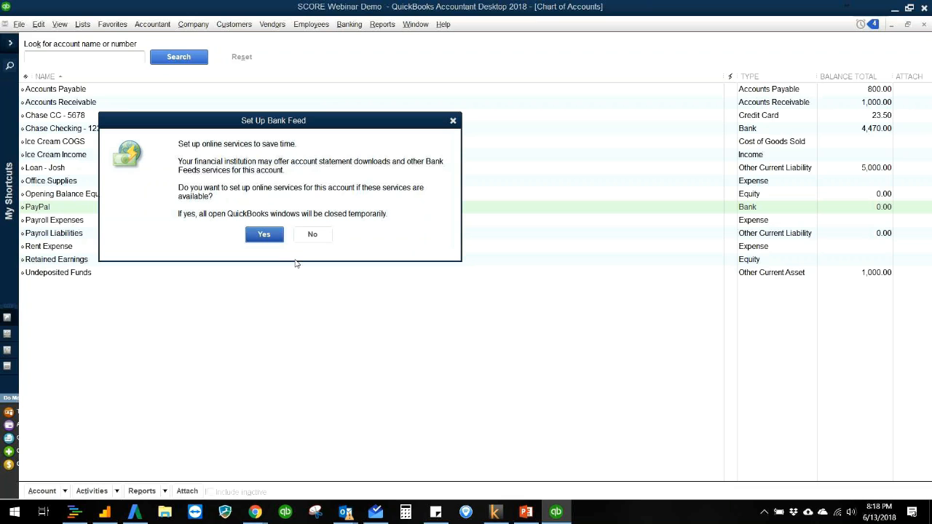
pyautogui.click(313, 235)
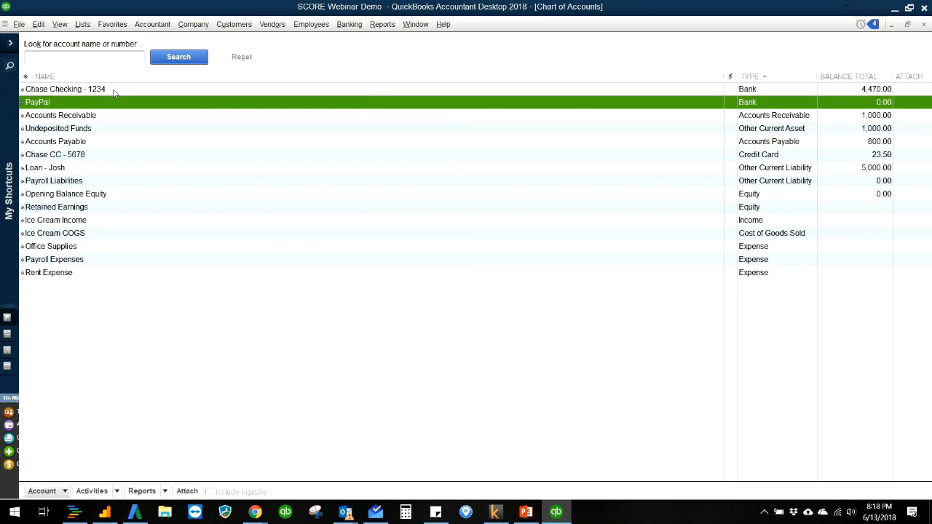
# - Open the Customer Center, and revert and close sales receipt 1011 for three vanilla ice cream cones
pyautogui.click(233, 24)
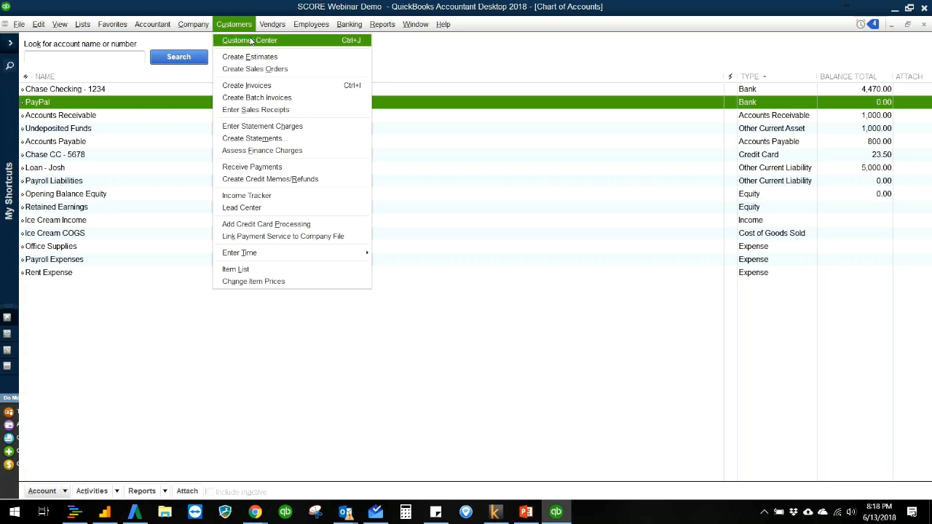
pyautogui.click(250, 41)
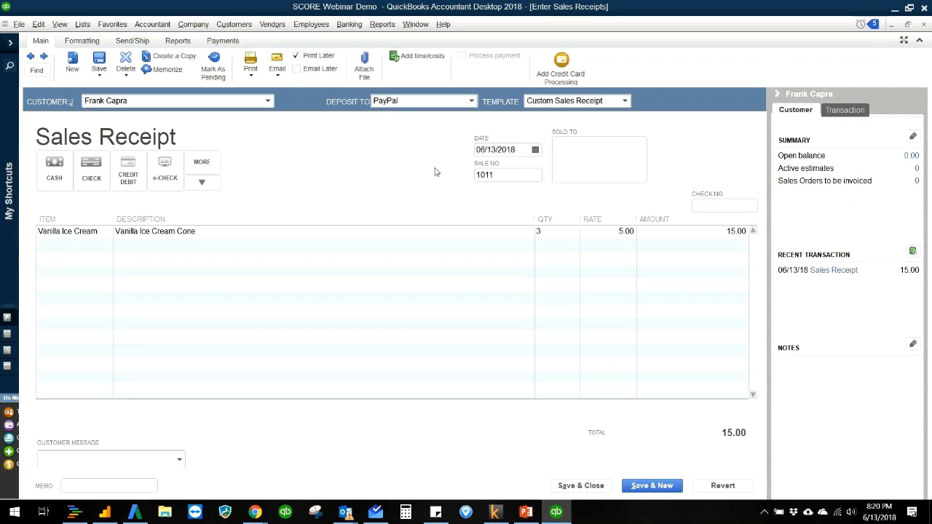
pyautogui.press('Escape')
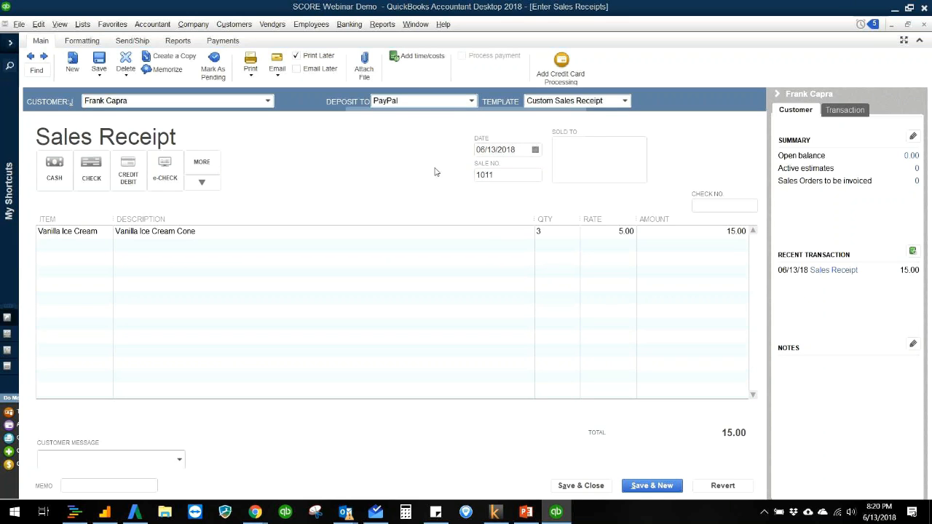
pyautogui.click(488, 179)
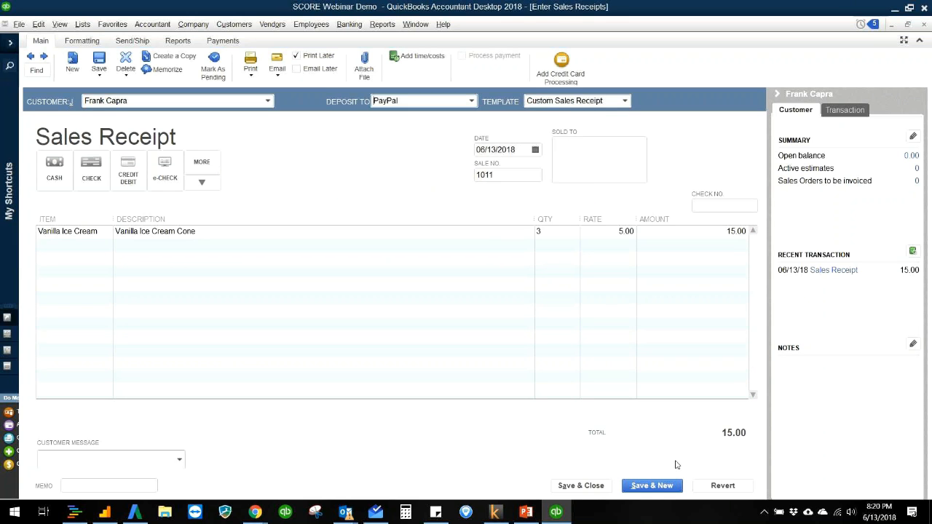
pyautogui.click(710, 485)
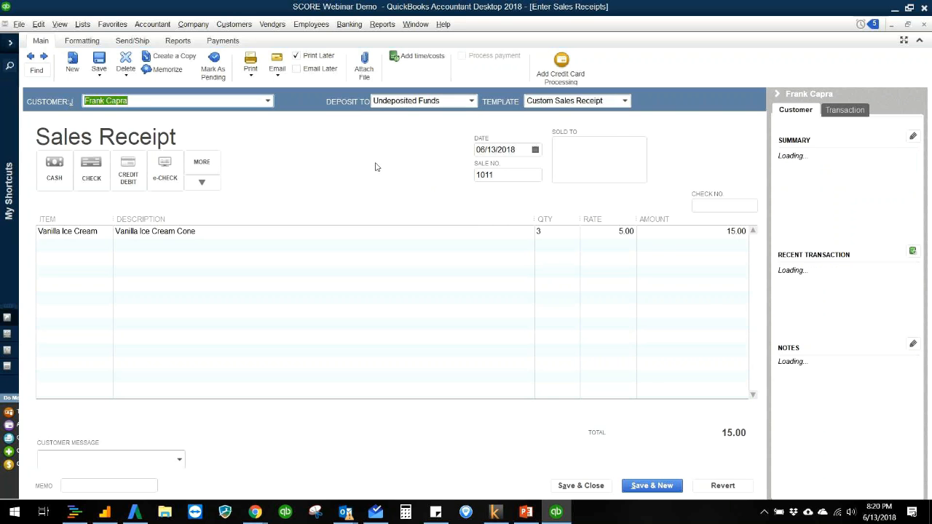
pyautogui.press('Escape')
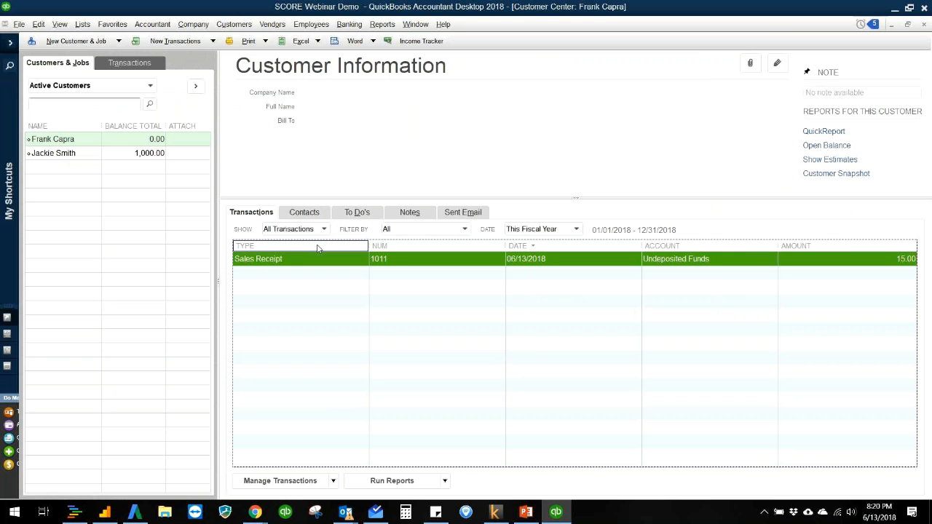
# - Open the Chart of Accounts to check the PayPal balance, and return to the home page
pyautogui.hotkey('ctrl', 'a')
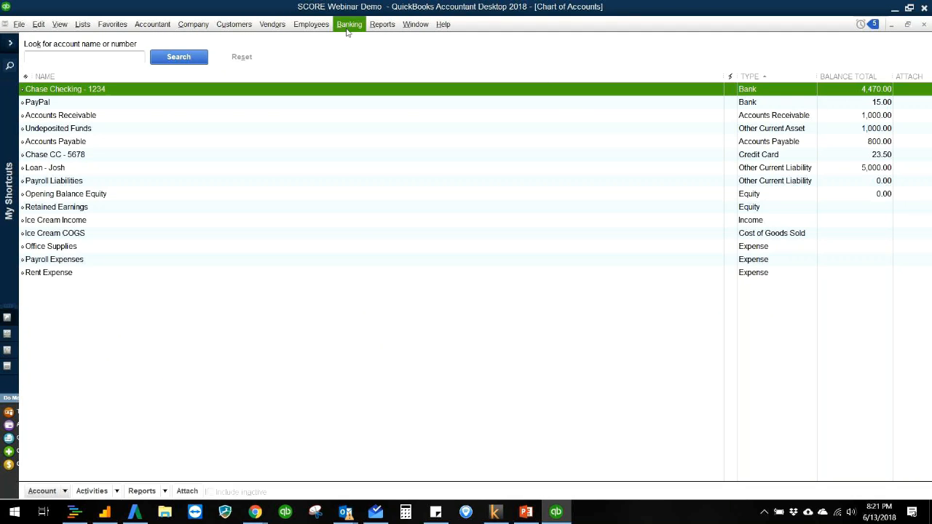
pyautogui.click(183, 31)
pyautogui.click(183, 41)
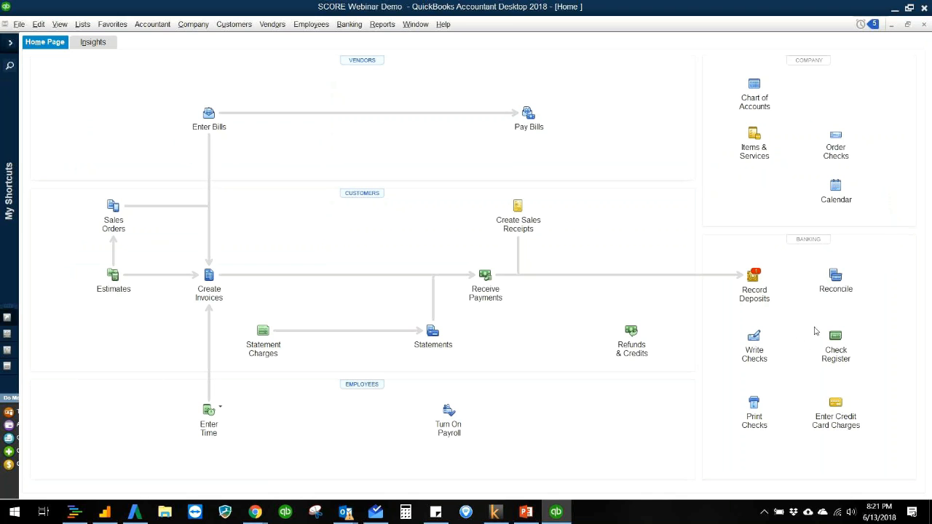
# - Transfer 10.00 from PayPal to Chase Checking - 1234, and save and close the funds transfer
pyautogui.click(348, 24)
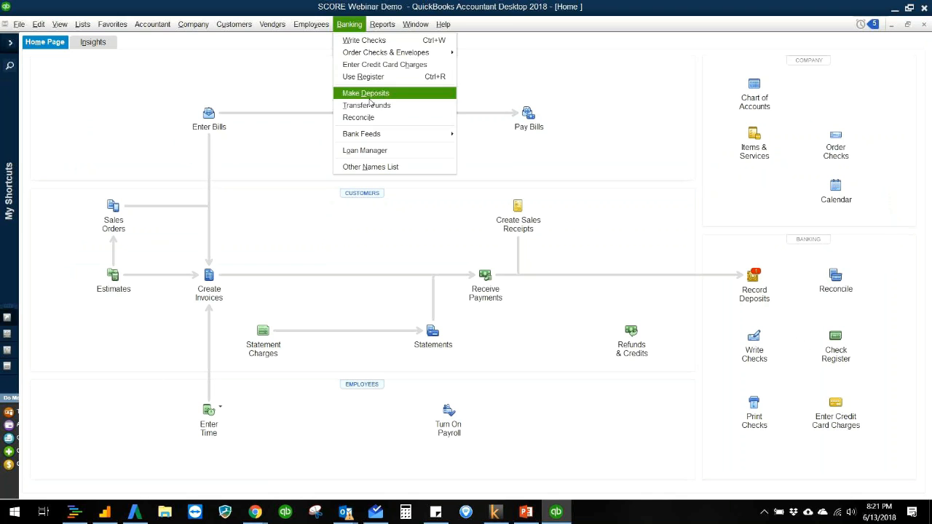
pyautogui.click(368, 105)
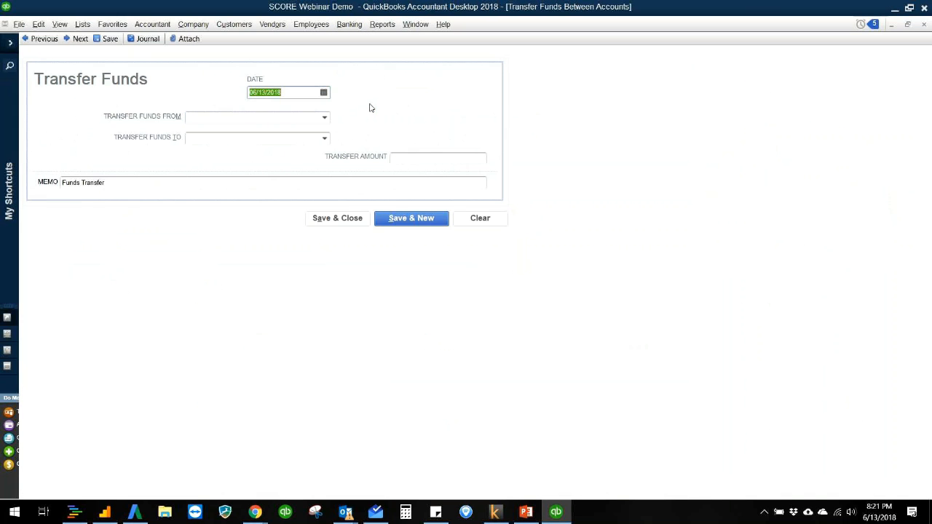
pyautogui.click(324, 117)
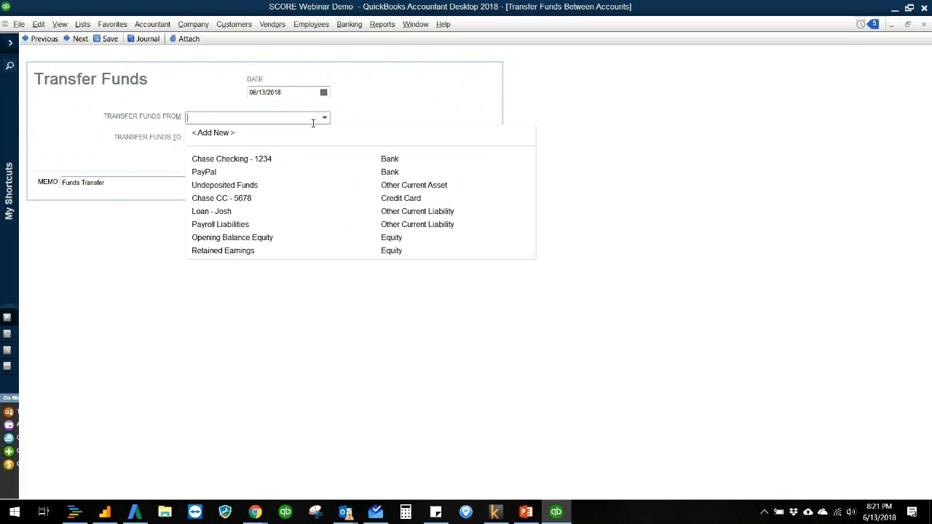
pyautogui.click(240, 173)
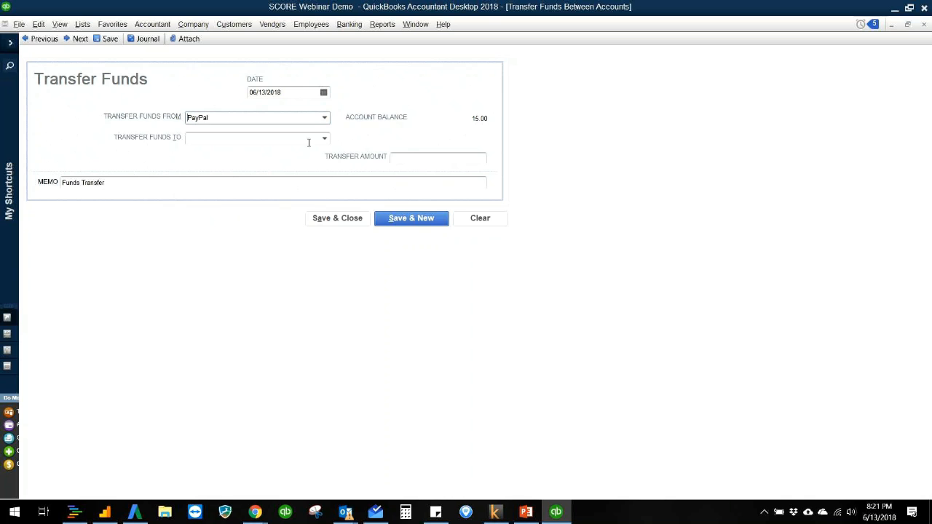
pyautogui.click(324, 138)
pyautogui.click(308, 179)
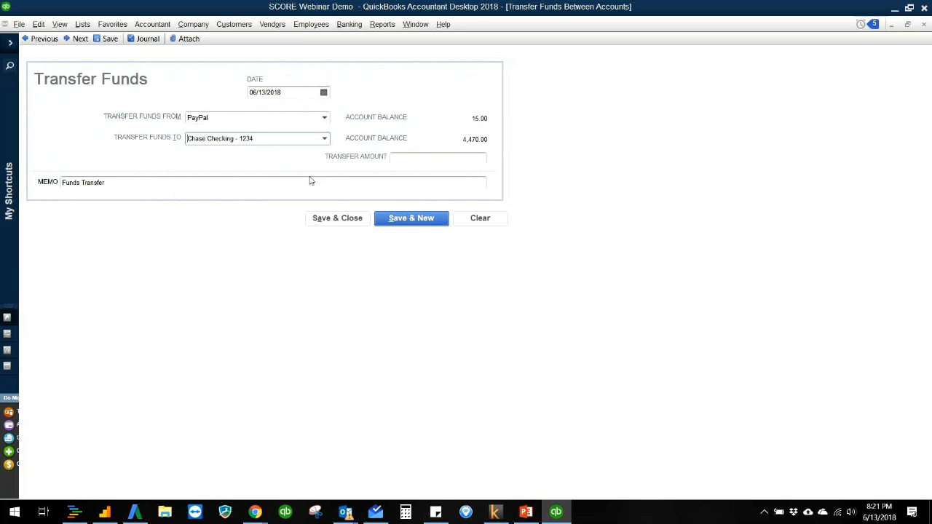
pyautogui.click(405, 159)
pyautogui.write('10')
pyautogui.press('Tab')
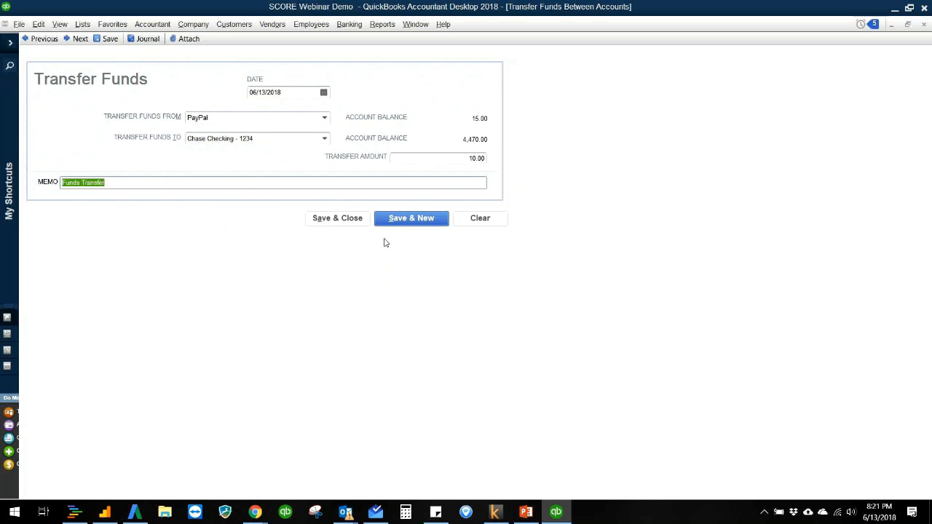
pyautogui.click(352, 221)
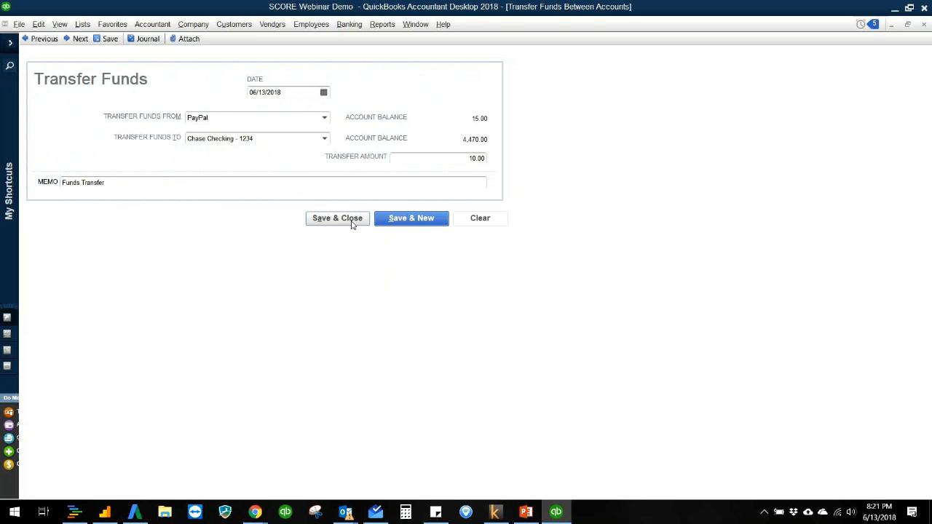
# - Open the Balance Sheet report to examine the checking and PayPal balances after the transfer
pyautogui.click(382, 27)
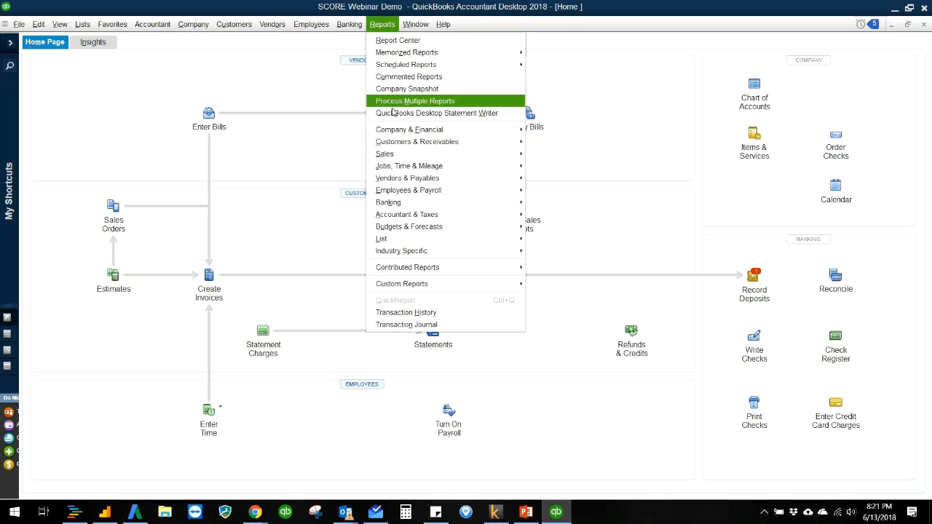
pyautogui.moveTo(437, 131)
pyautogui.click(561, 283)
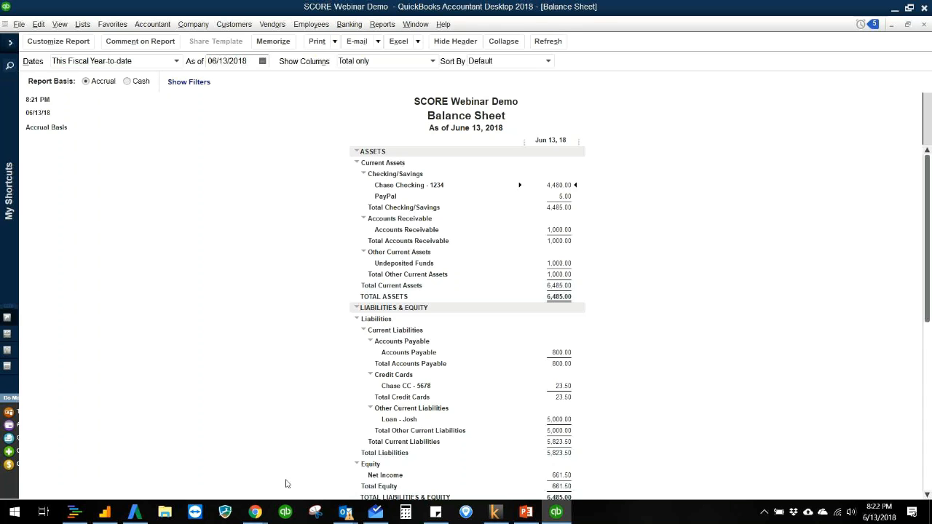
# - Open a new Google Chrome window and search the web for bank of america
pyautogui.moveTo(254, 512)
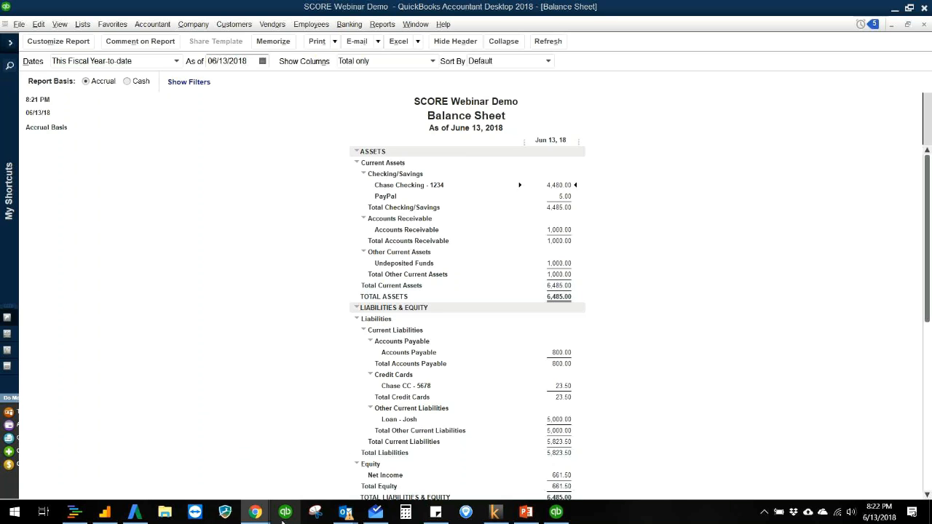
pyautogui.rightClick(255, 512)
pyautogui.click(240, 445)
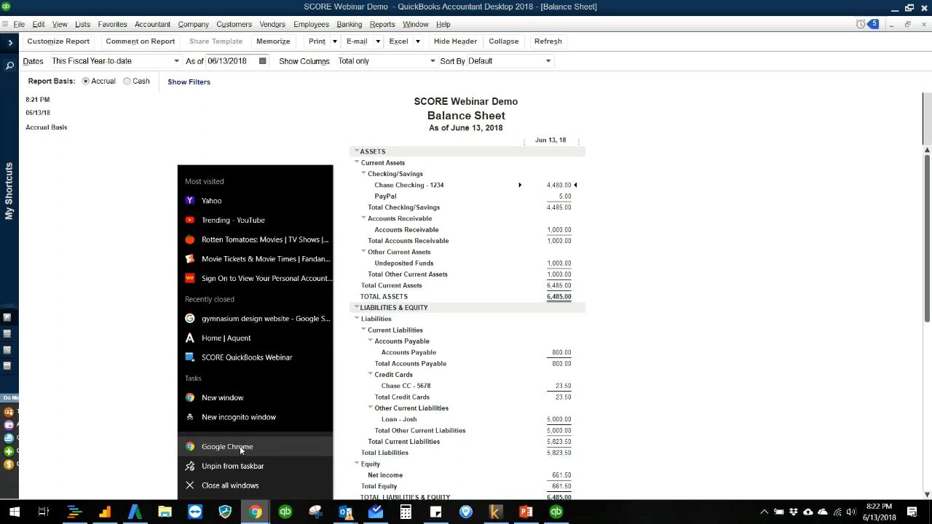
pyautogui.moveTo(931, 6); pyautogui.dragTo(326, 2)
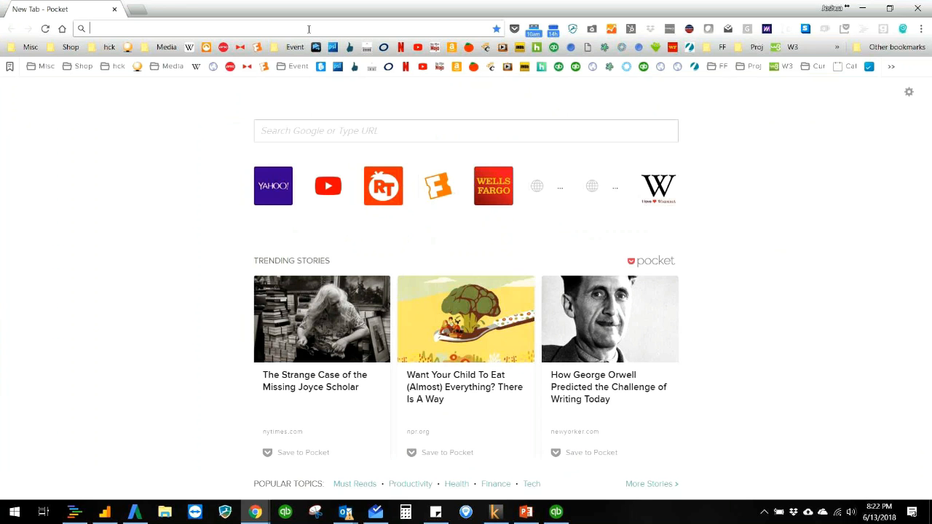
pyautogui.write('bank')
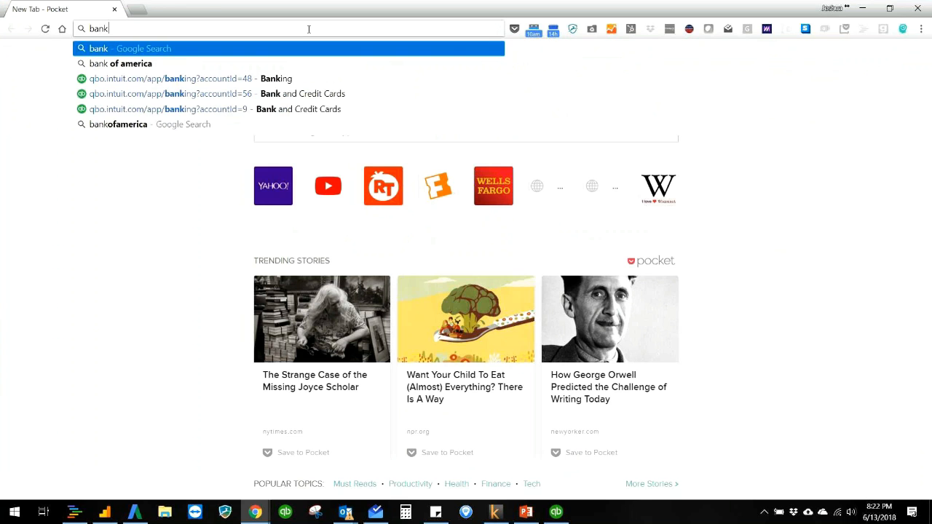
pyautogui.click(293, 63)
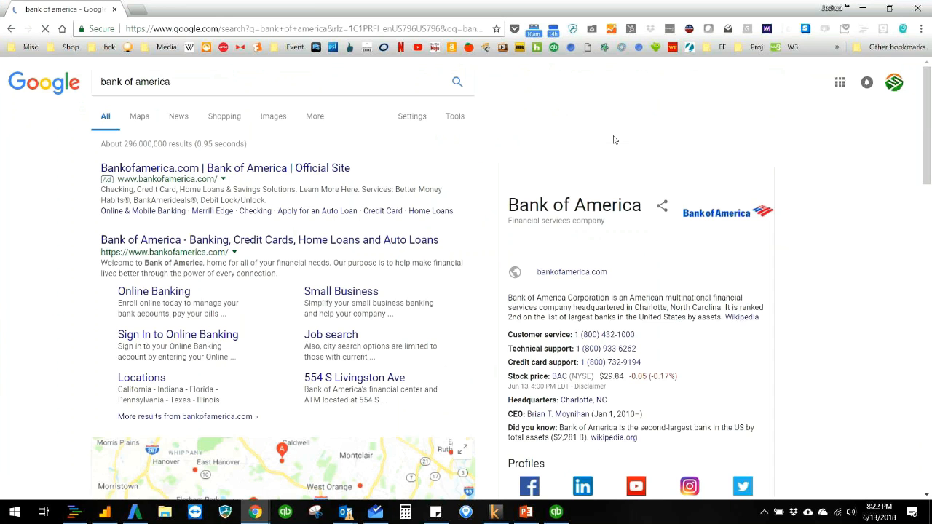
# - Try to sign in to Bank of America Online Banking with a saved online ID and passcode, then return to the search results
pyautogui.click(148, 294)
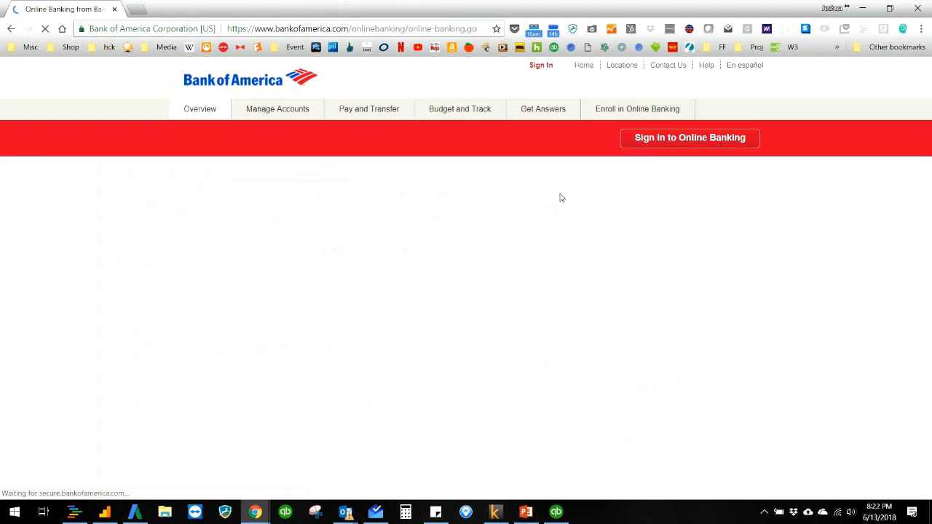
pyautogui.click(654, 143)
pyautogui.click(493, 210)
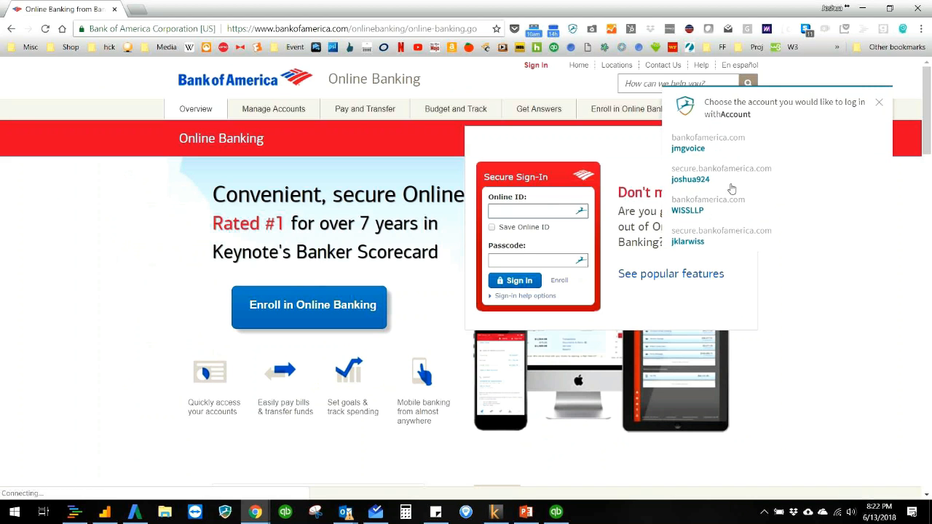
pyautogui.click(711, 153)
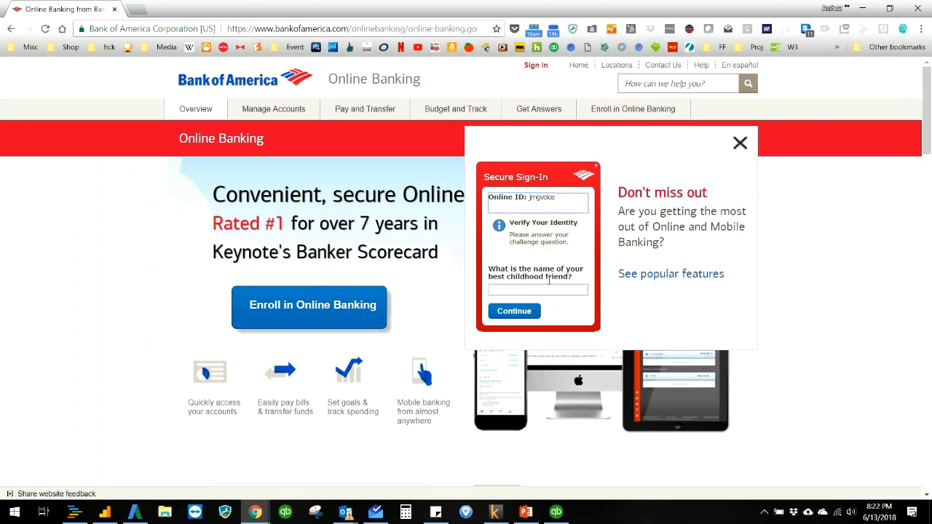
pyautogui.click(739, 142)
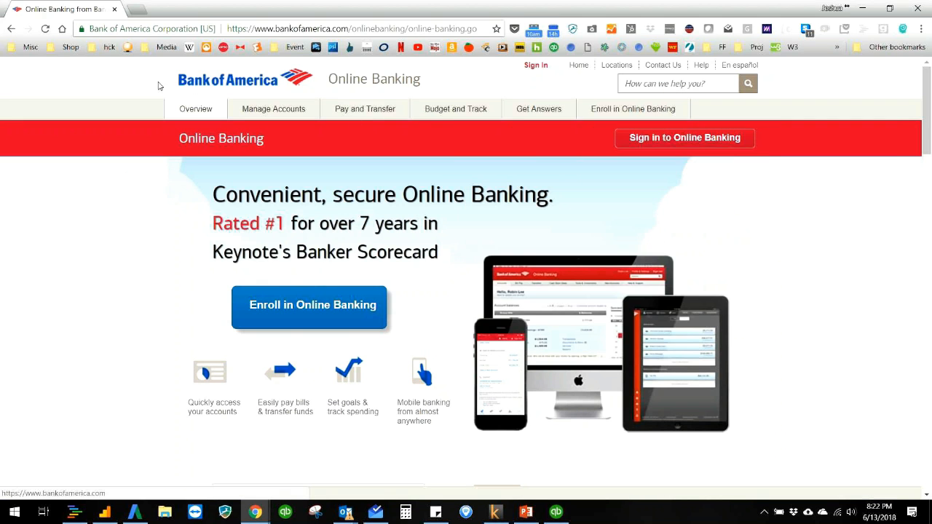
pyautogui.click(11, 30)
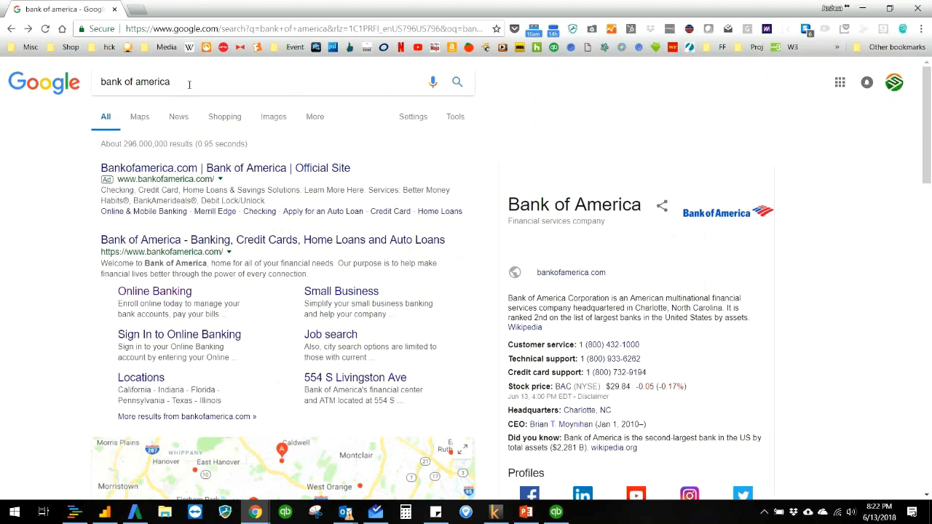
# - Extend the Google search to "bank of america quickbooks" and show the image results
pyautogui.click(229, 82)
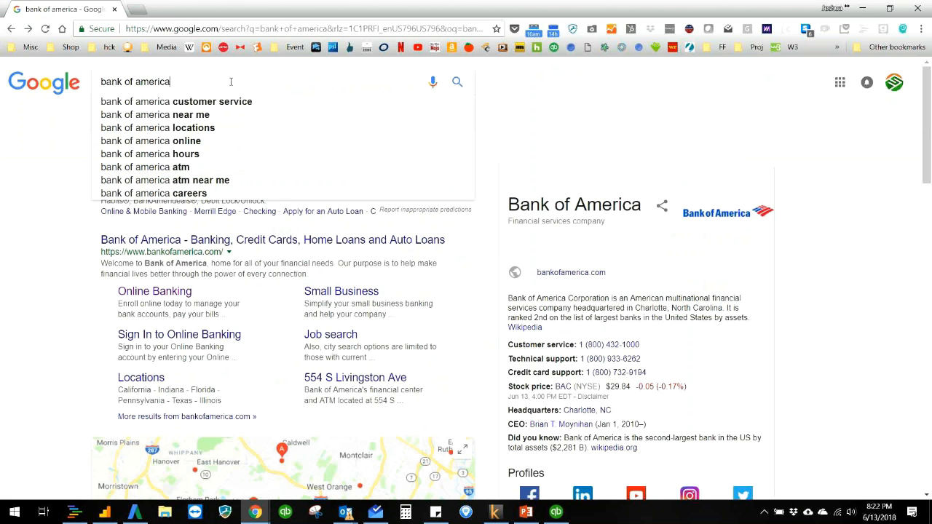
pyautogui.write('quickbo')
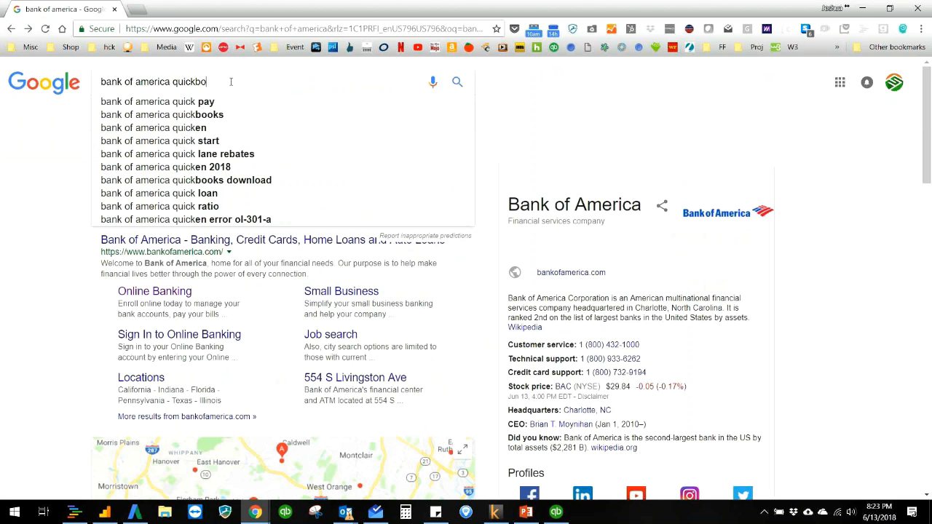
pyautogui.write('oks')
pyautogui.press('Return')
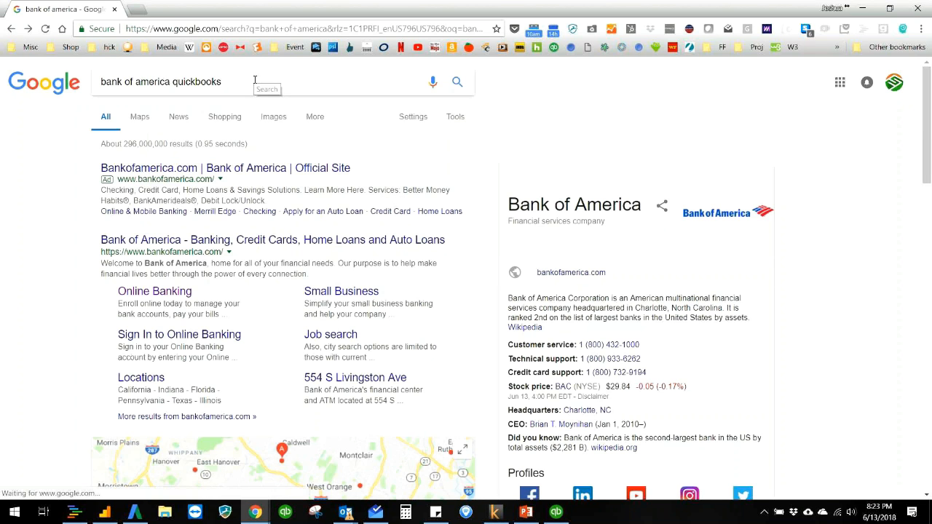
pyautogui.click(250, 123)
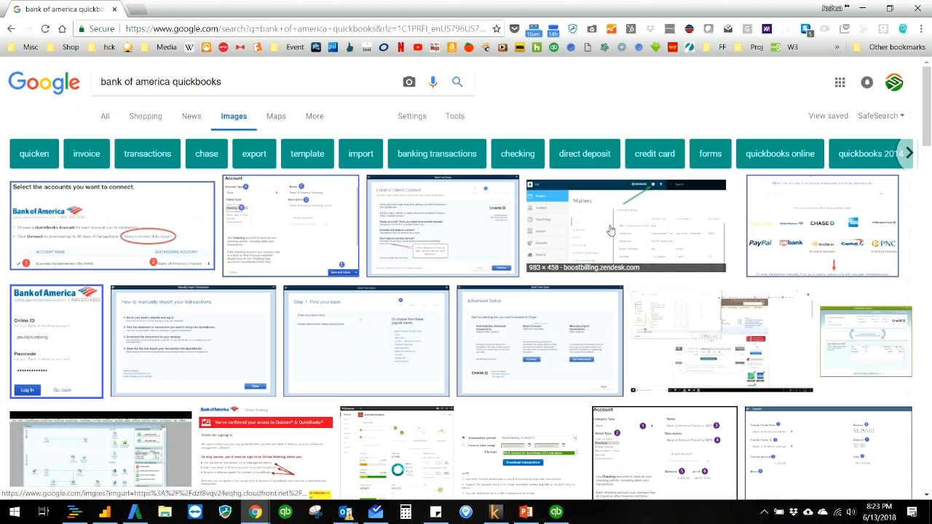
# - Examine the images of QuickBooks bank feed advanced setup, related screens and the manual transaction import instructions
pyautogui.click(521, 322)
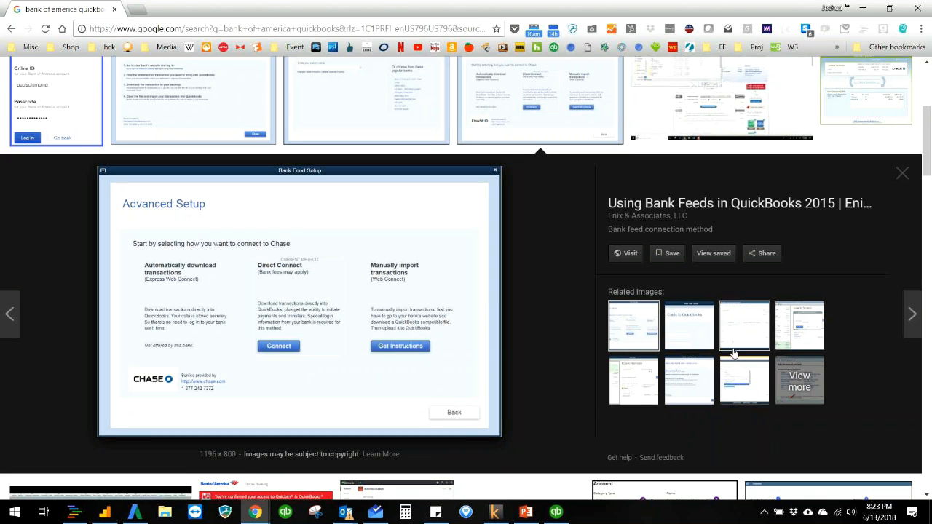
pyautogui.click(799, 325)
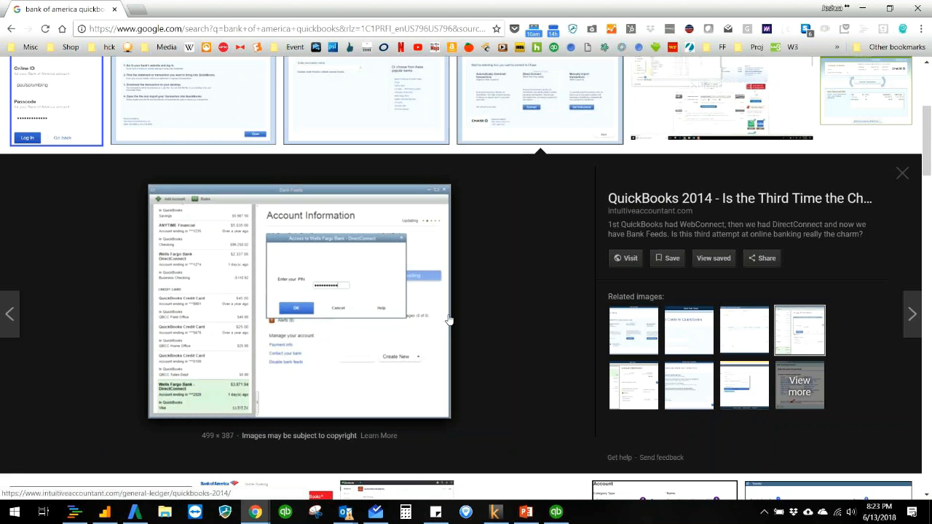
pyautogui.click(754, 388)
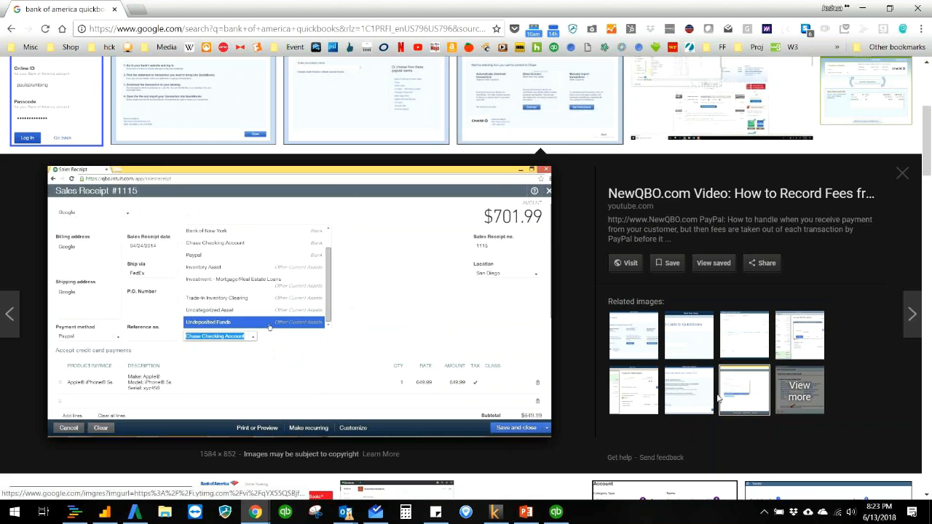
pyautogui.click(695, 401)
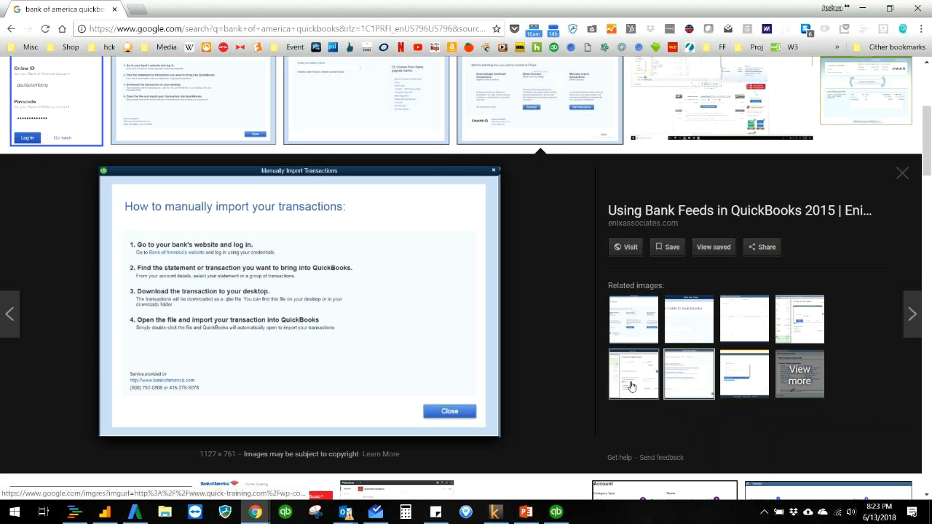
# - View the related image of the Bank Feeds account information window, then close the preview and the browser
pyautogui.click(631, 387)
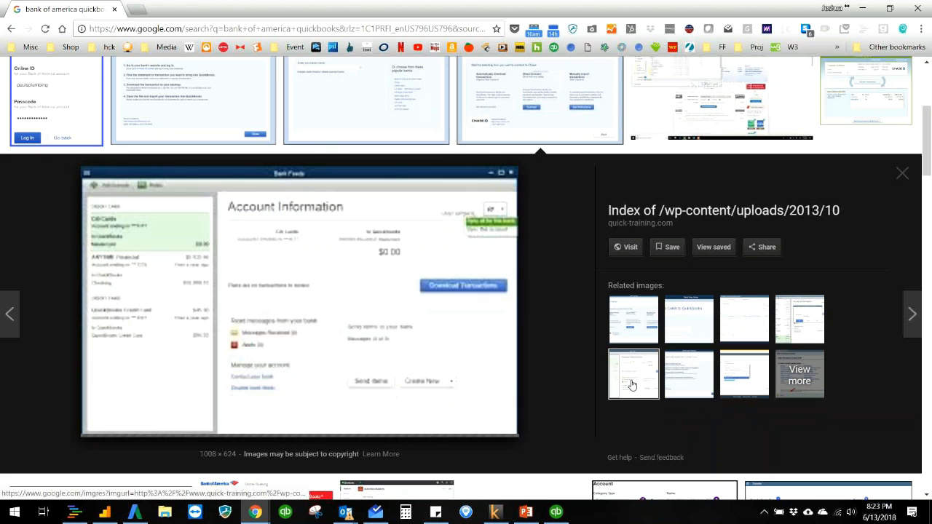
pyautogui.click(903, 175)
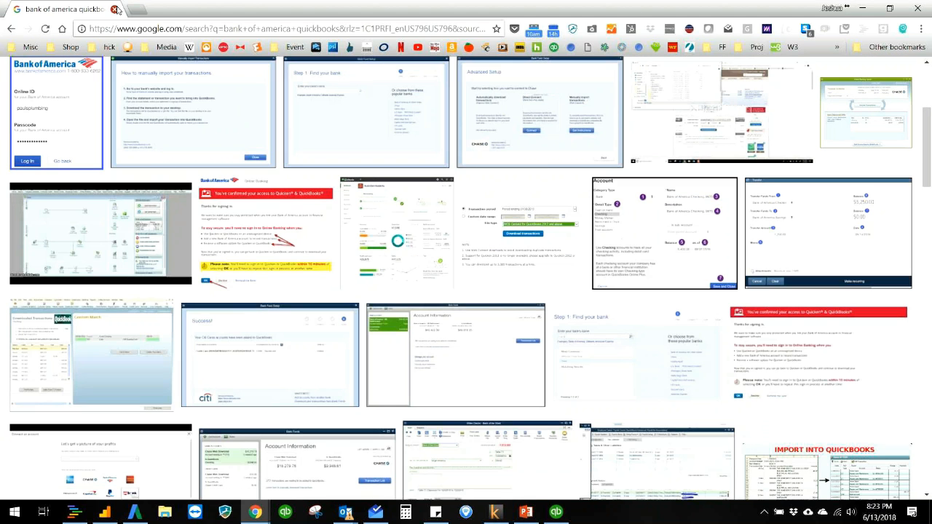
pyautogui.click(115, 9)
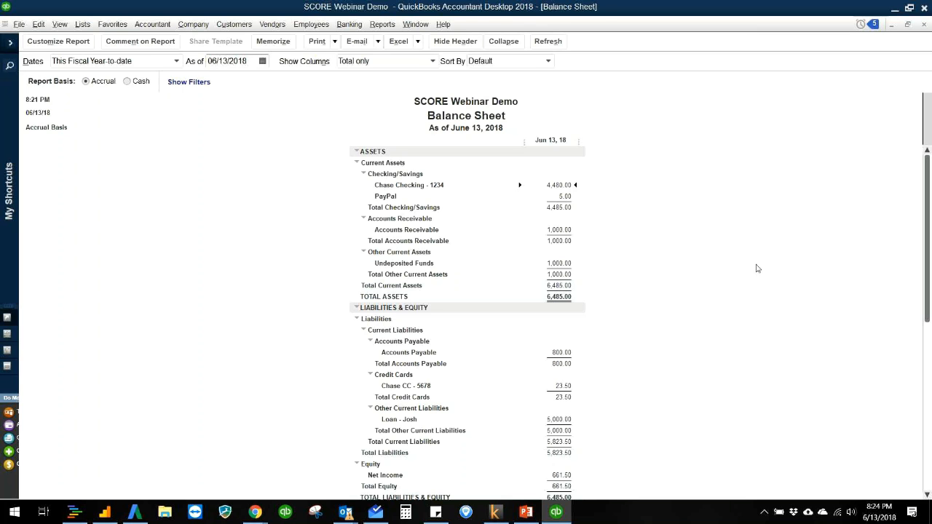
pyautogui.scroll(-1, 749, 317)
pyautogui.scroll(1, 748, 317)
pyautogui.click(82, 24)
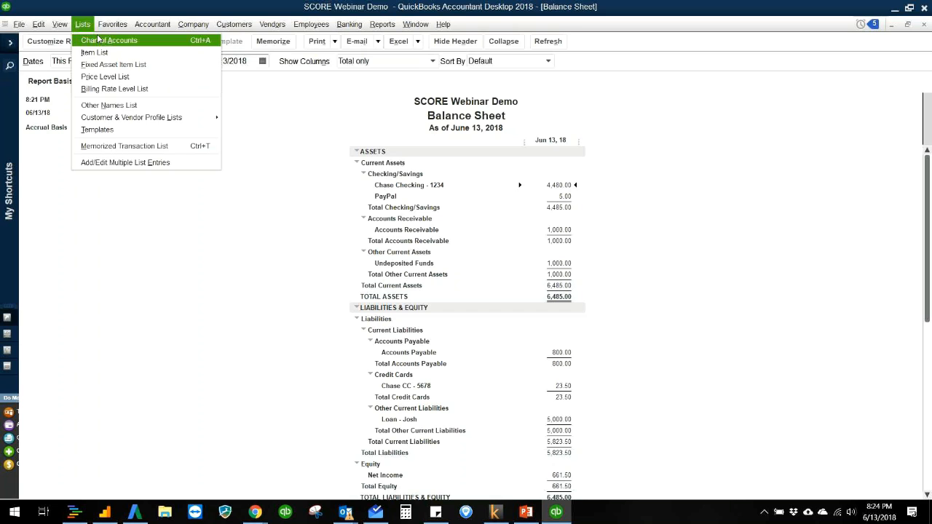
pyautogui.moveTo(248, 24)
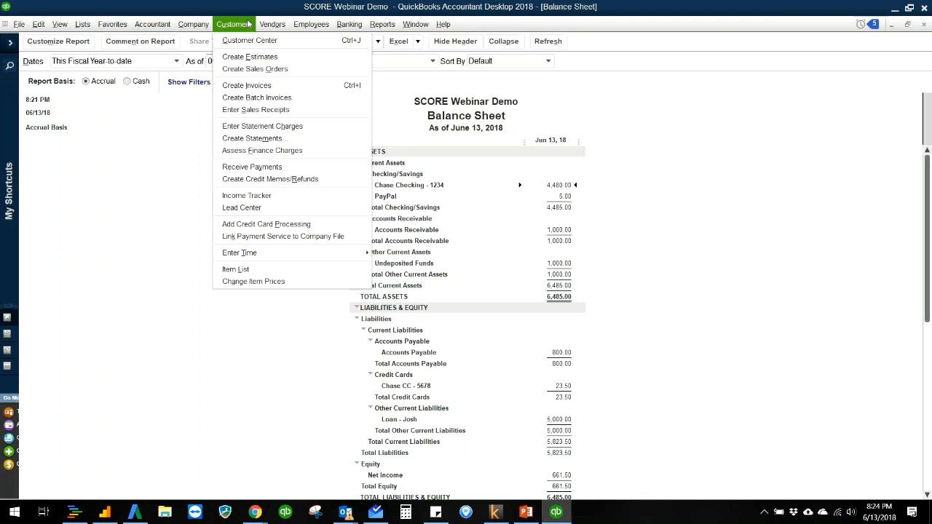
# - Show the Upcoming QuickBooks Events slide in PowerPoint and check the Quickbooks Overview Script.docx attachment in the mail inbox, returning to the slide
pyautogui.click(534, 516)
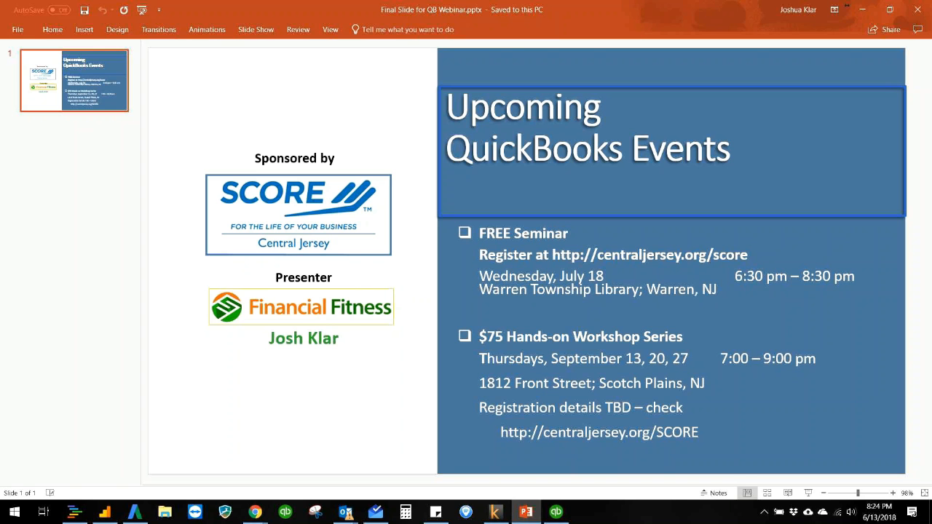
pyautogui.click(376, 512)
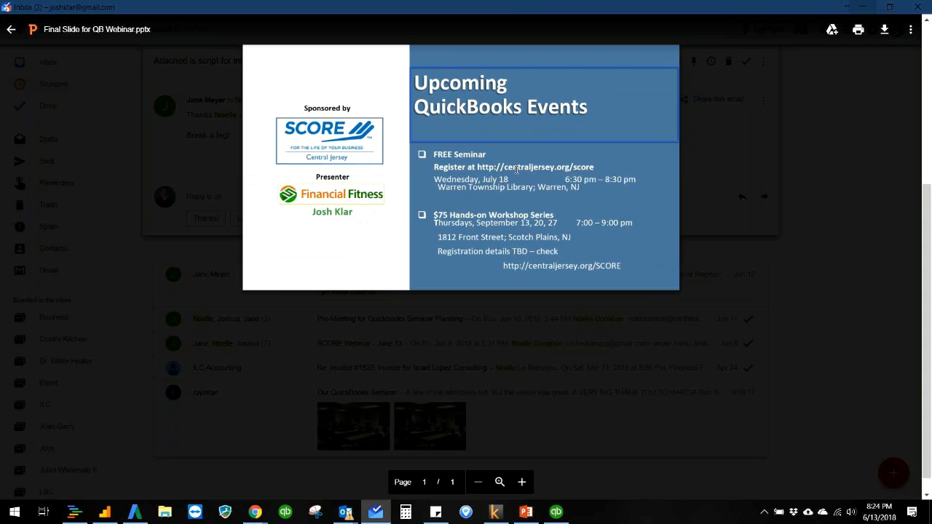
pyautogui.click(817, 268)
pyautogui.click(745, 254)
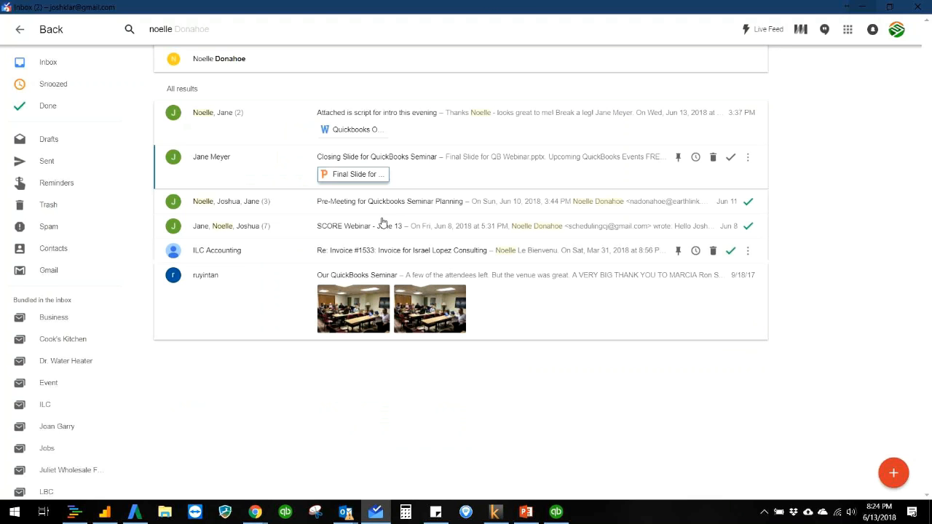
pyautogui.click(364, 129)
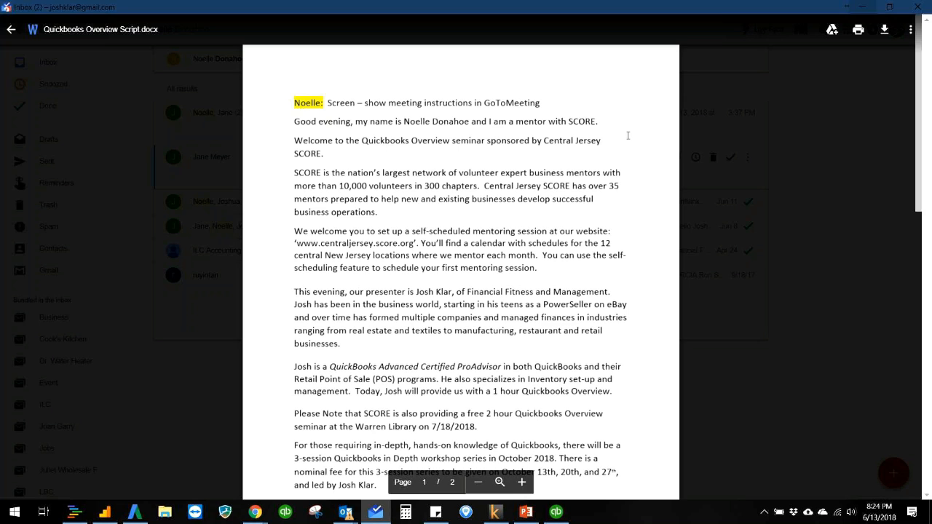
pyautogui.click(781, 143)
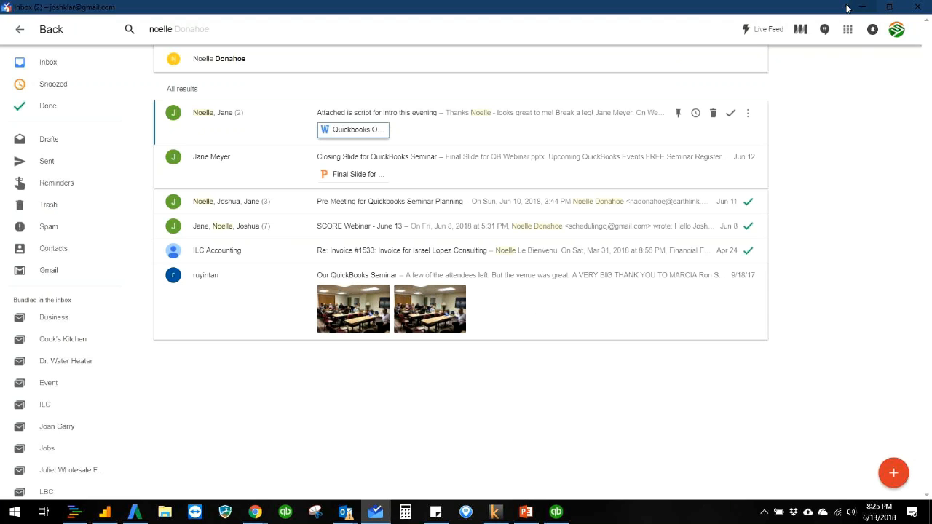
pyautogui.click(857, 8)
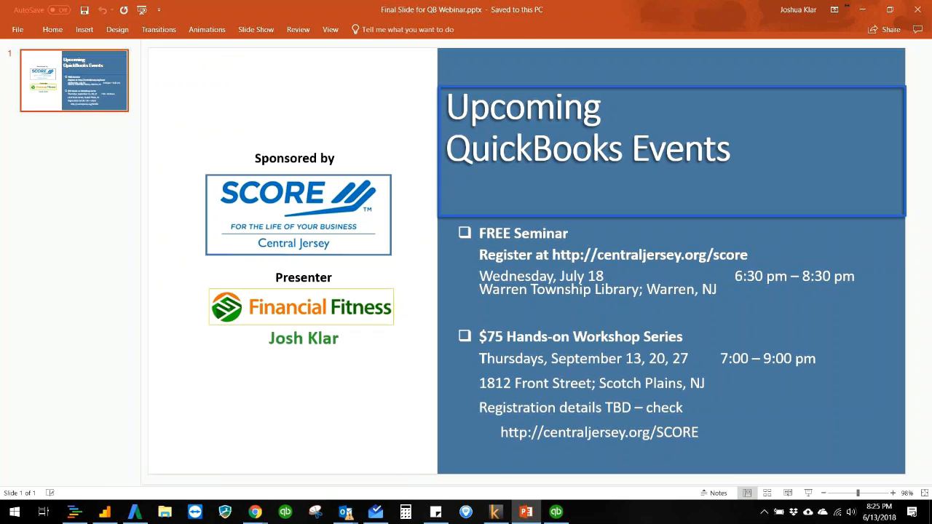
# - Open a new Google Chrome window and load the website financialf.com
pyautogui.click(255, 511)
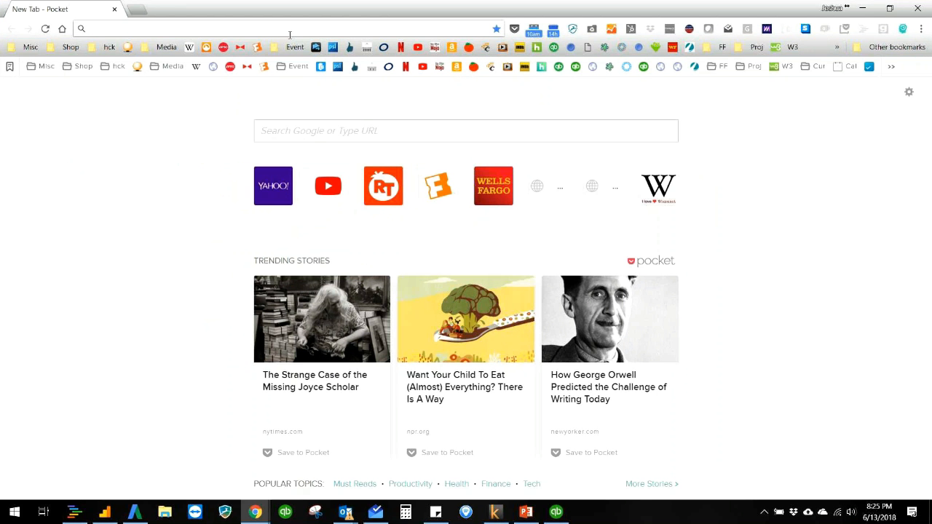
pyautogui.click(289, 29)
pyautogui.write('financial')
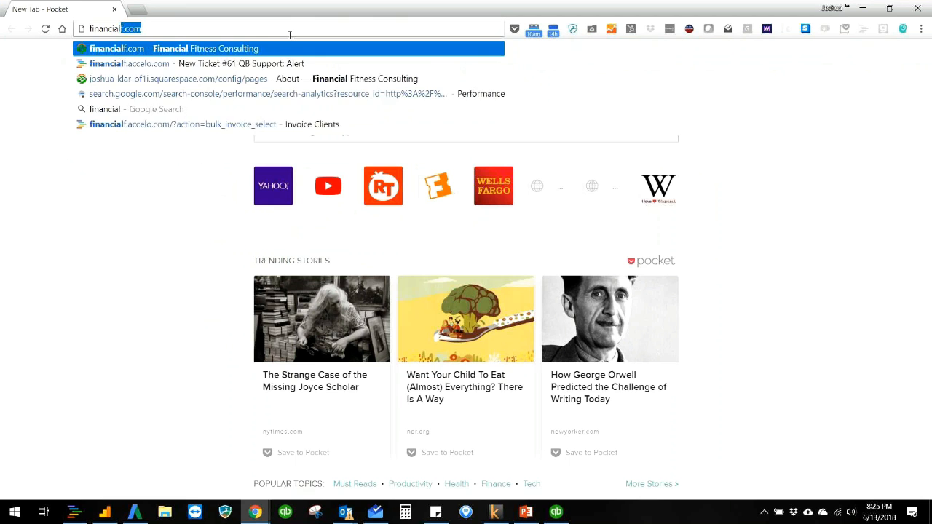
pyautogui.write('f.com')
pyautogui.press('Return')
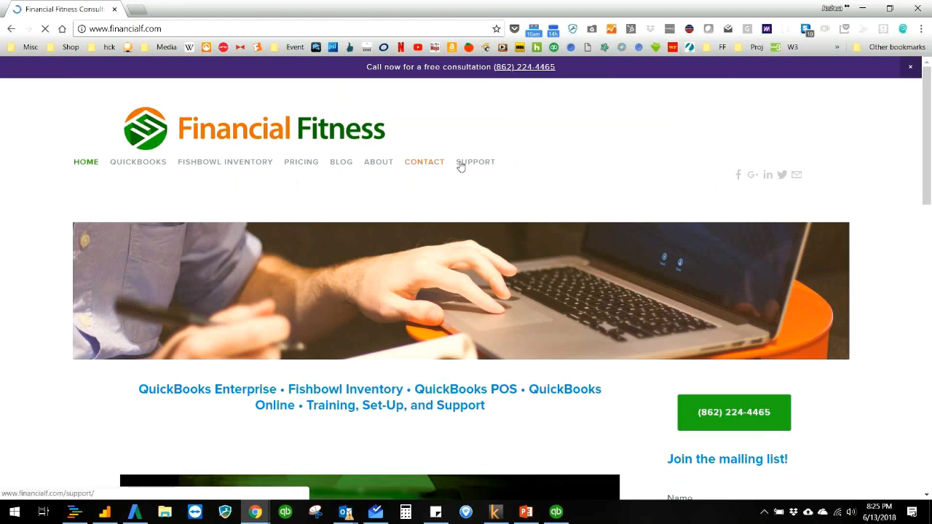
# - Examine the Financial Fitness home page, including the free consultation banner, QuickBooks and Fishbowl services, and ProAdvisor certifications
pyautogui.scroll(-3, 701, 232)
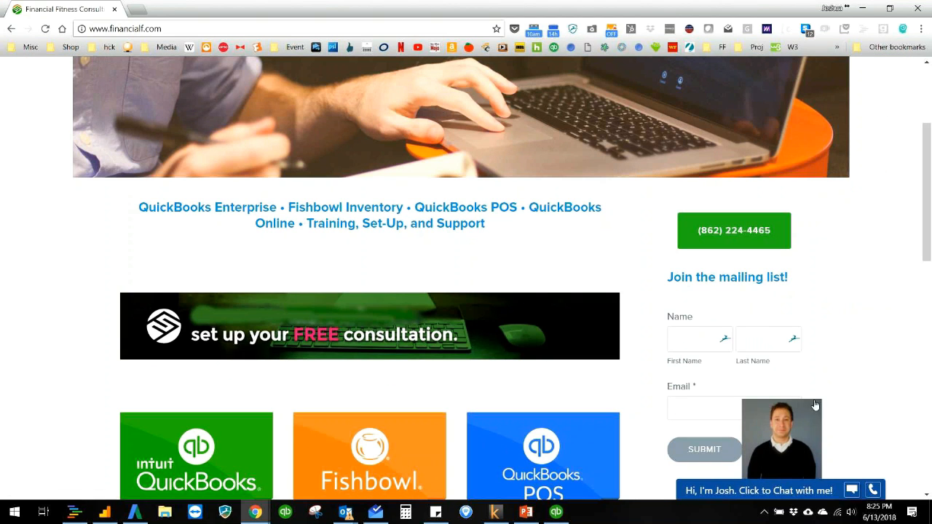
pyautogui.scroll(-8, 881, 310)
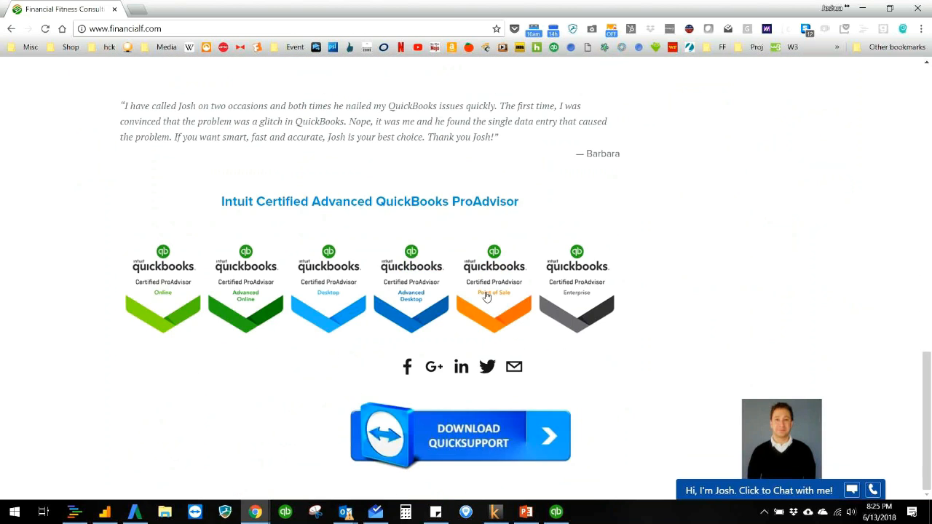
pyautogui.scroll(6, 522, 289)
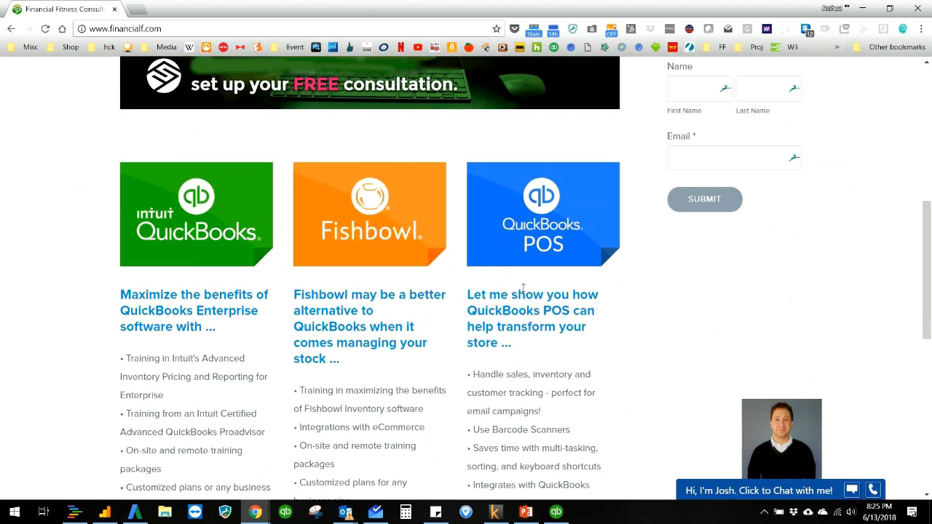
pyautogui.scroll(5, 342, 381)
pyautogui.scroll(-2, 342, 381)
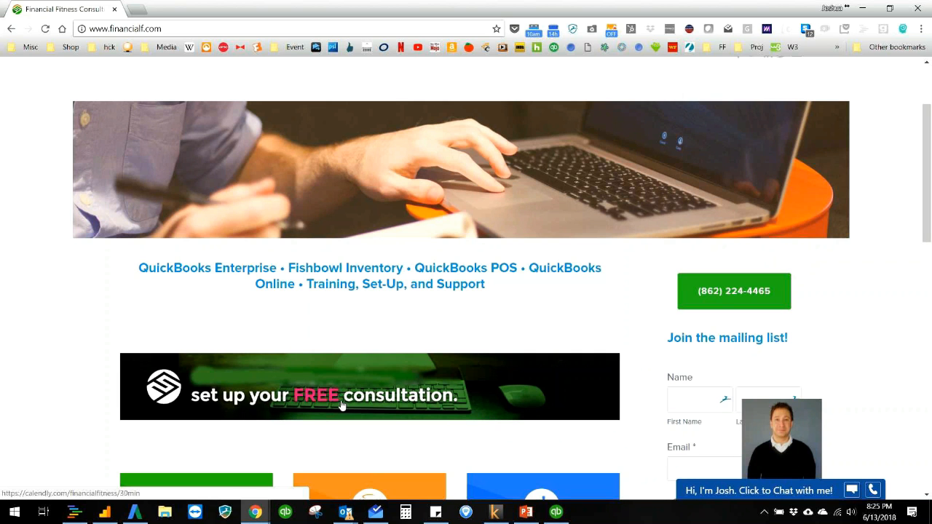
pyautogui.scroll(1, 342, 405)
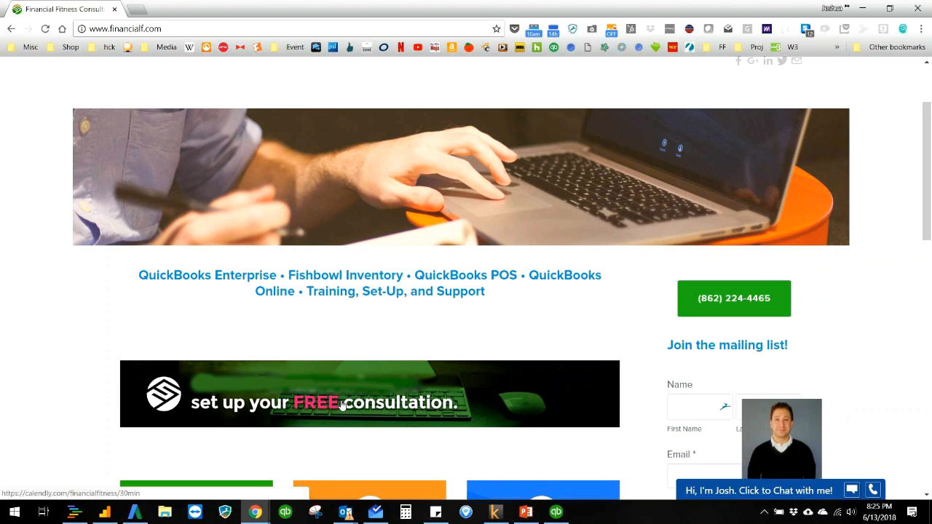
pyautogui.scroll(1, 343, 405)
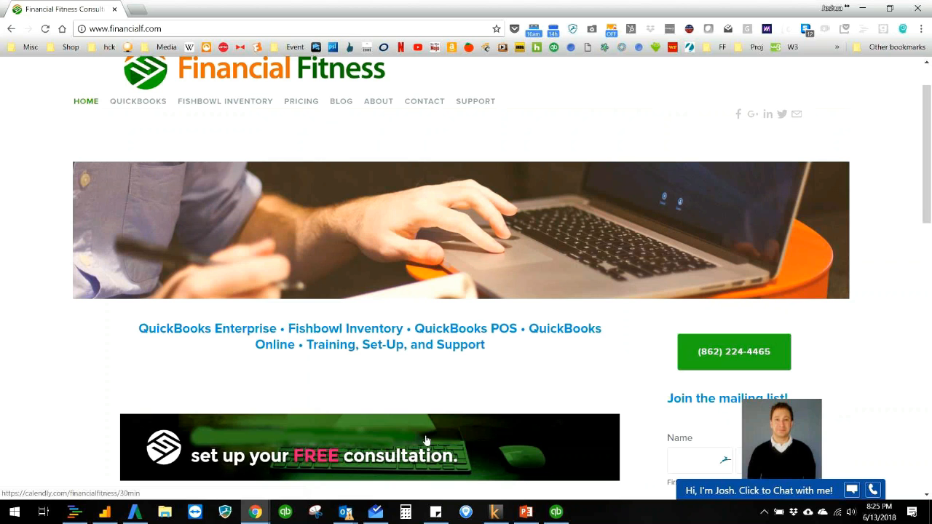
pyautogui.scroll(1, 428, 422)
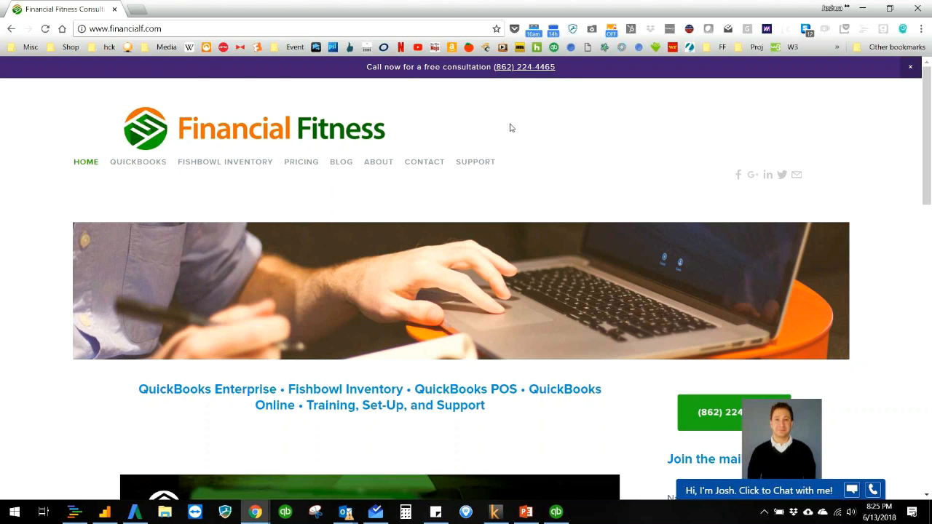
# - Show the Financial Fitness contact page down to its message form and contact details
pyautogui.click(434, 169)
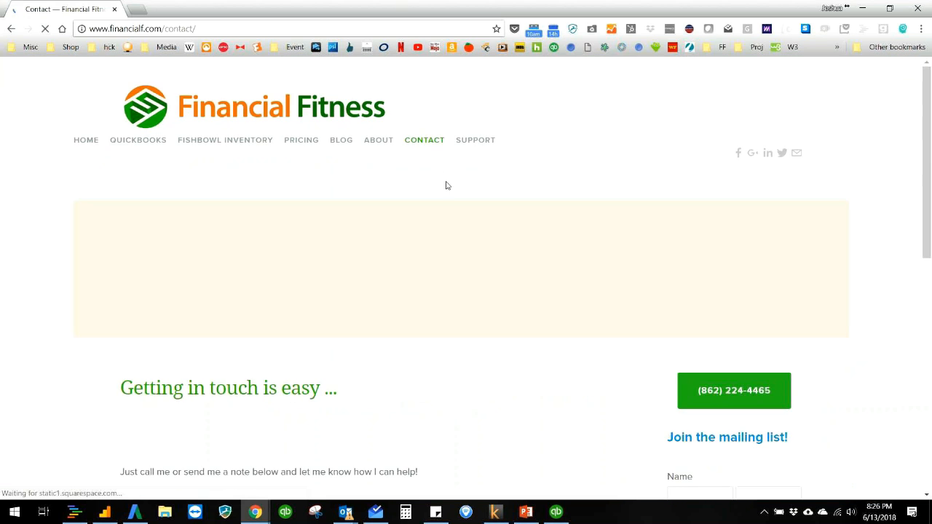
pyautogui.scroll(-4, 441, 218)
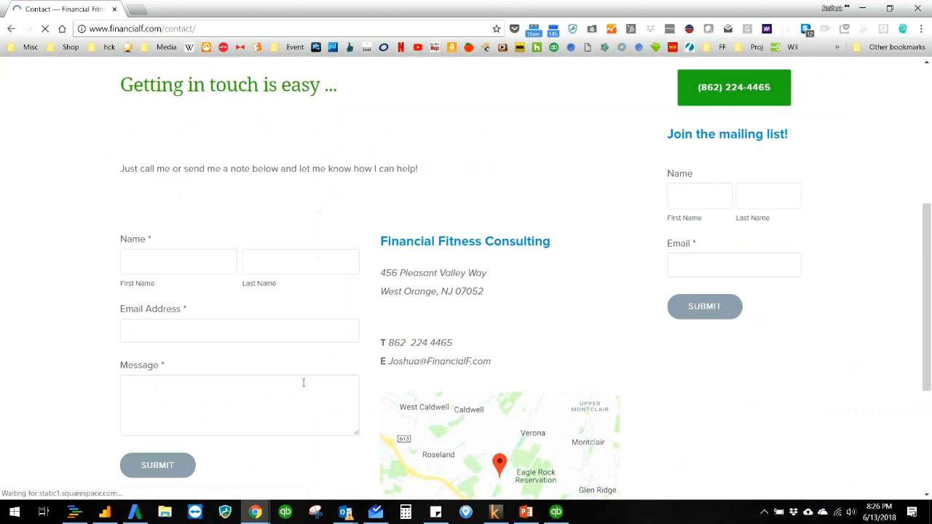